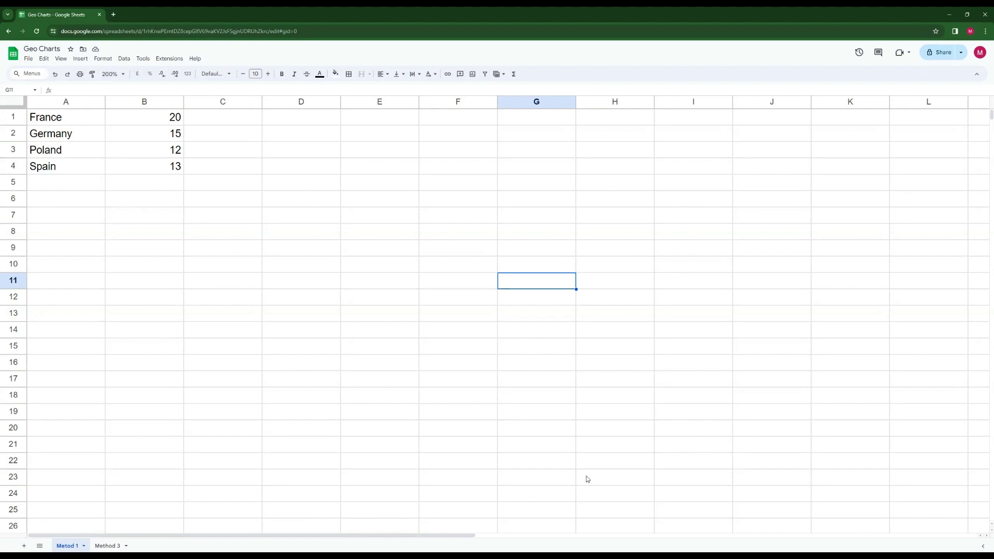
key("Up")
key("Left")
key("Left")
key("Left")
key("Left")
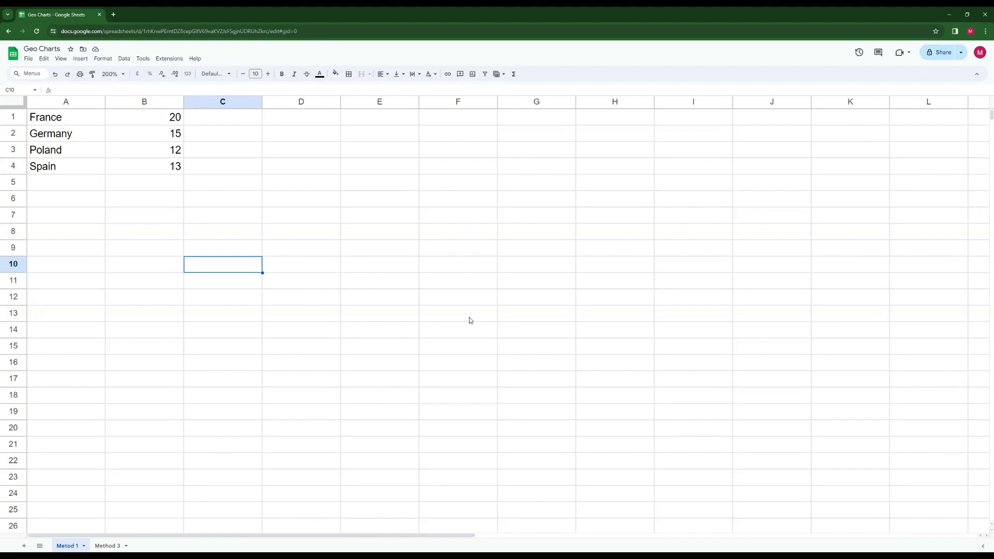
left_click(300, 280)
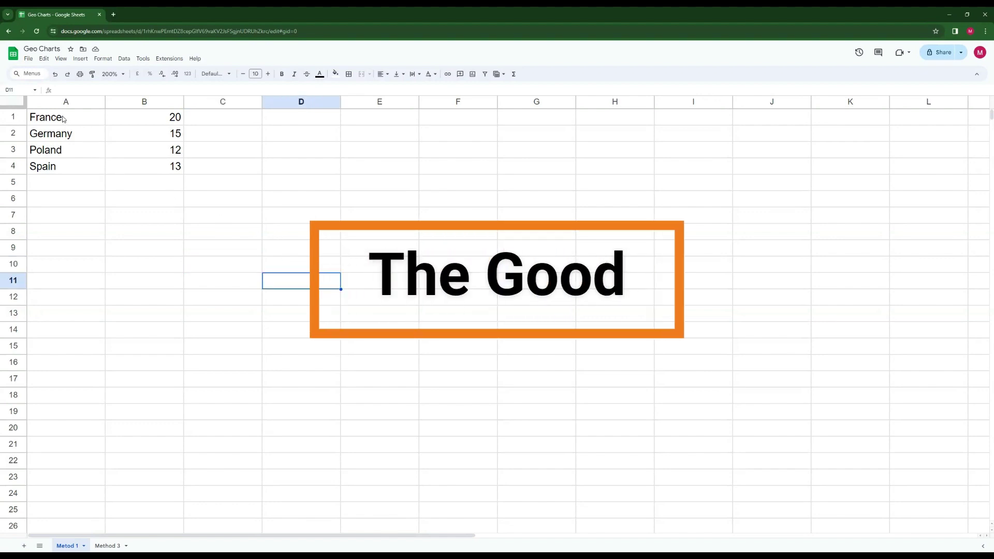
left_click(79, 61)
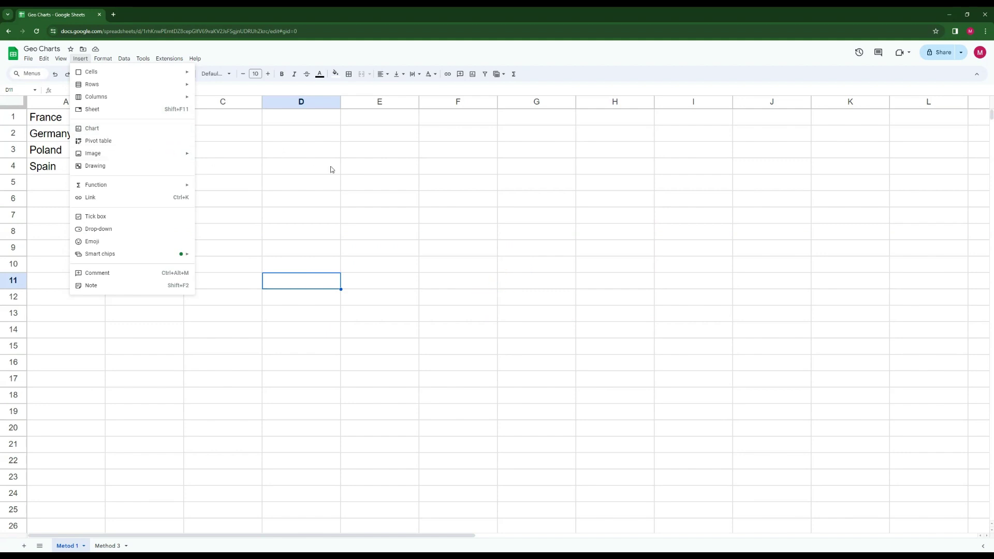
left_click(315, 202)
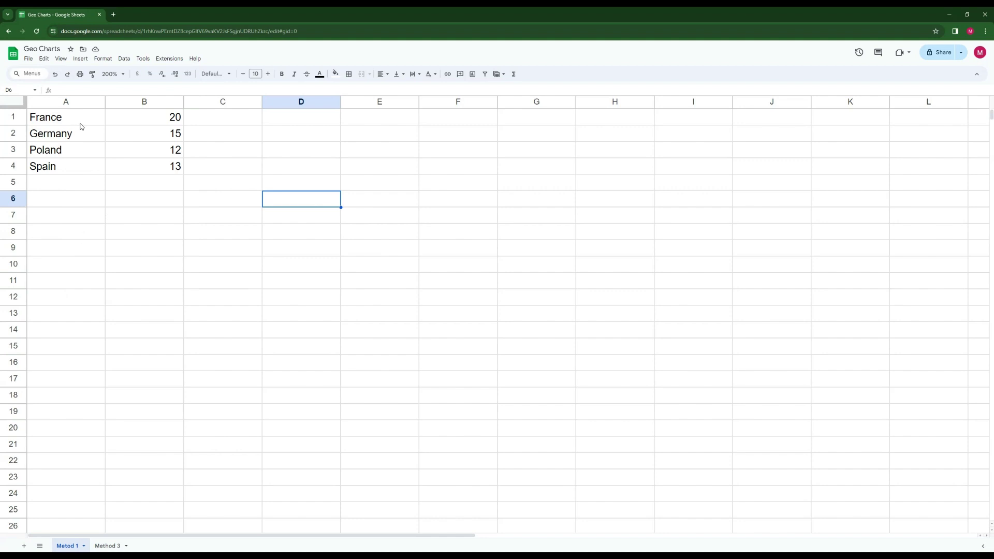
left_click_drag(81, 126, 85, 166)
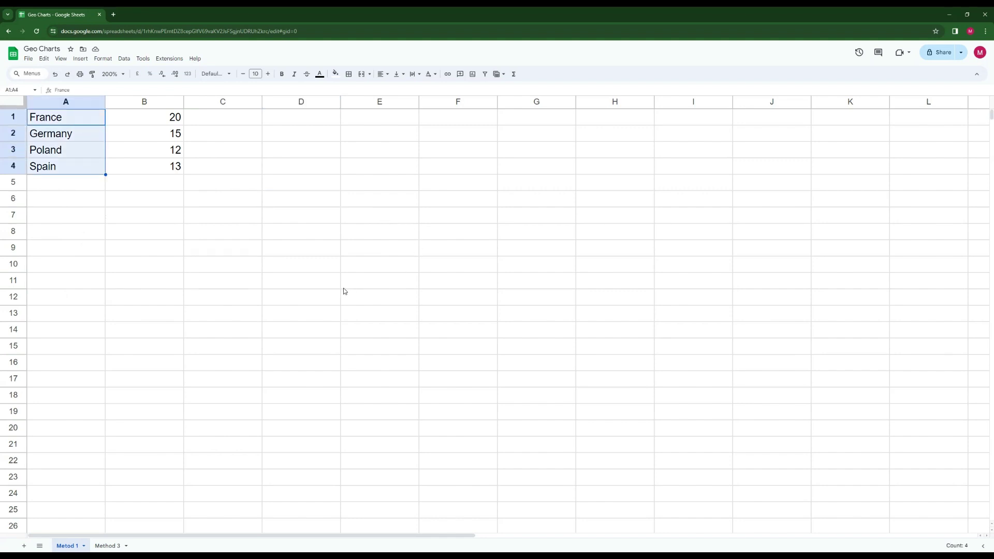
left_click(268, 263)
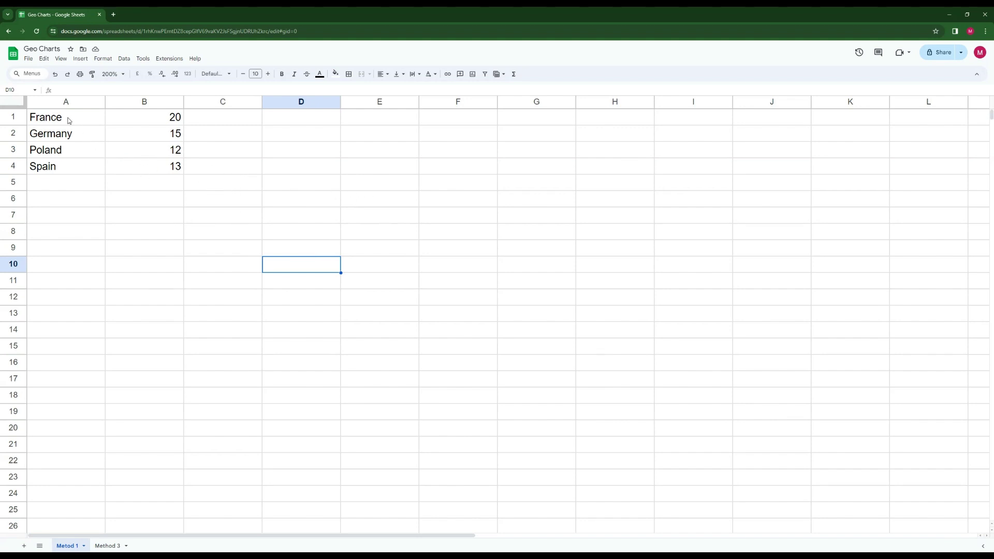
left_click_drag(67, 120, 72, 166)
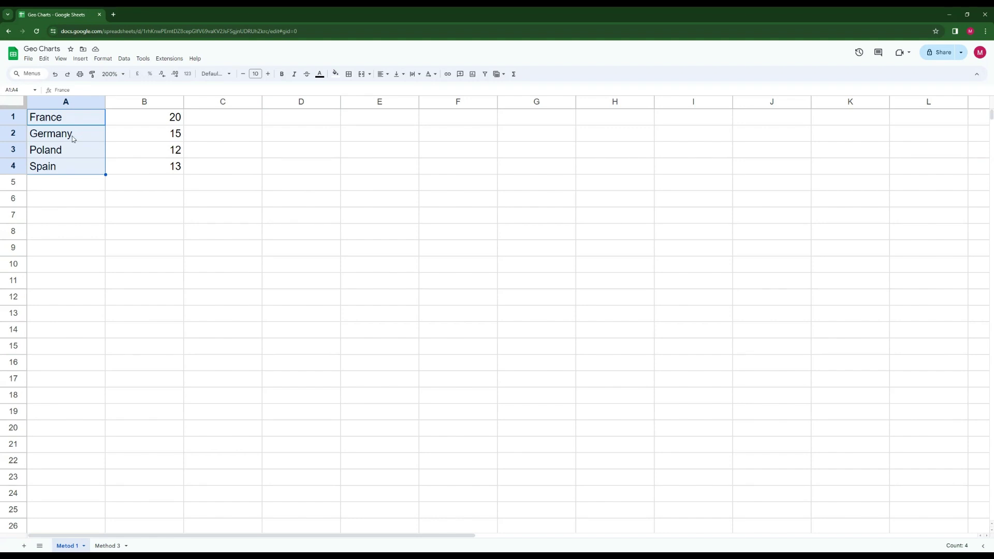
left_click(148, 227)
left_click_drag(166, 118, 173, 172)
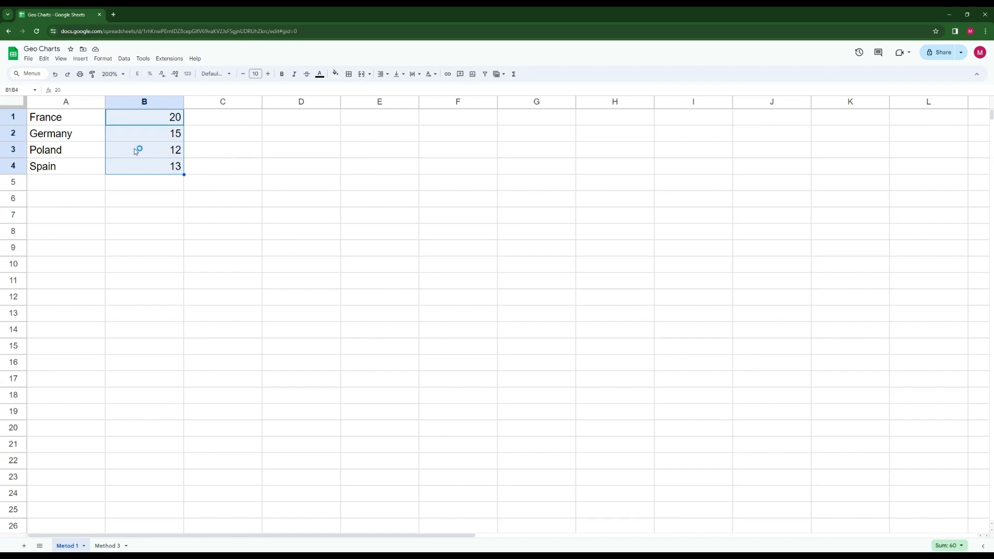
left_click(169, 196)
left_click(133, 231)
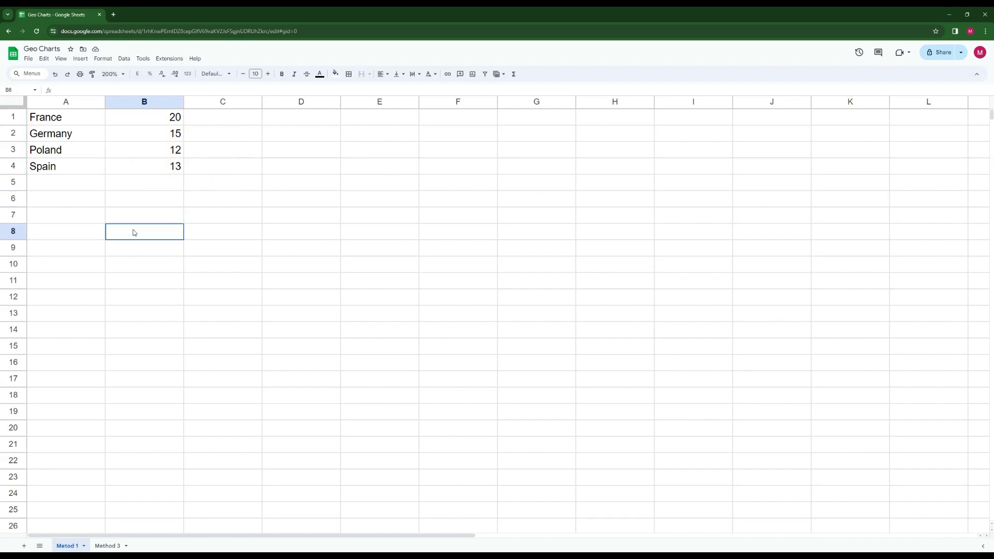
Insert a chart based on the country data in A1:B4 and place it below the data, starting around column C, row 5
left_click_drag(62, 122, 151, 170)
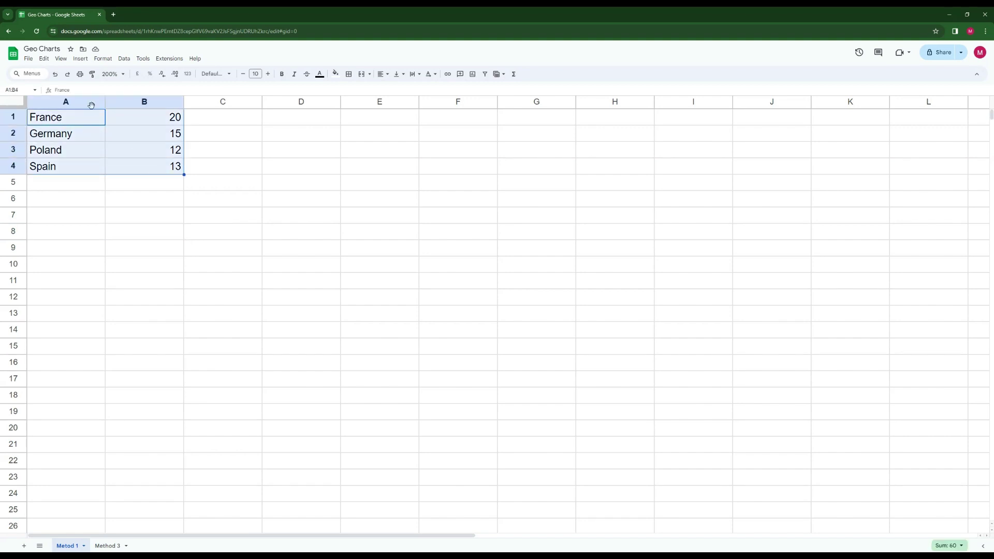
left_click(82, 59)
left_click(106, 130)
left_click_drag(723, 262, 556, 197)
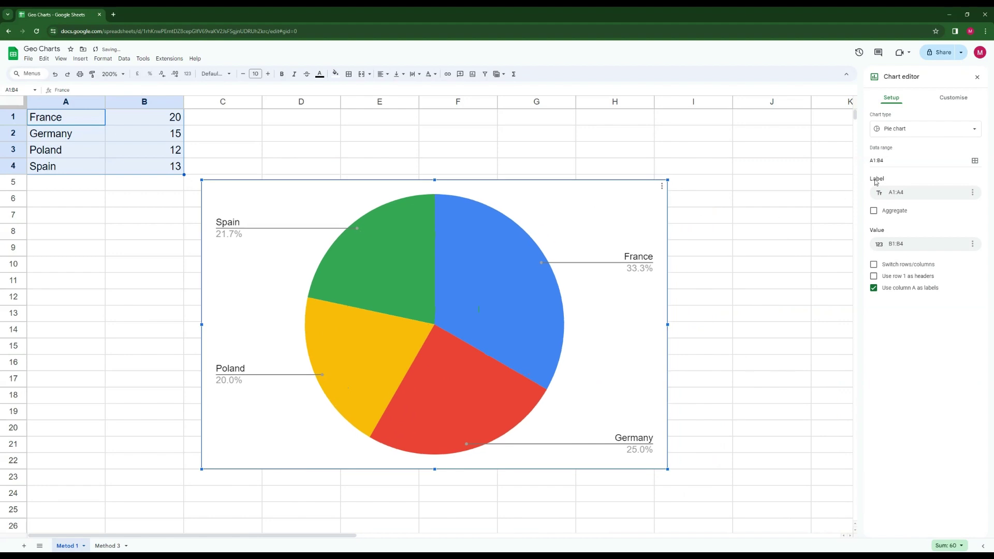
Change the pie chart to a Geo chart and move it directly under the data, against column A at row 5
left_click(909, 136)
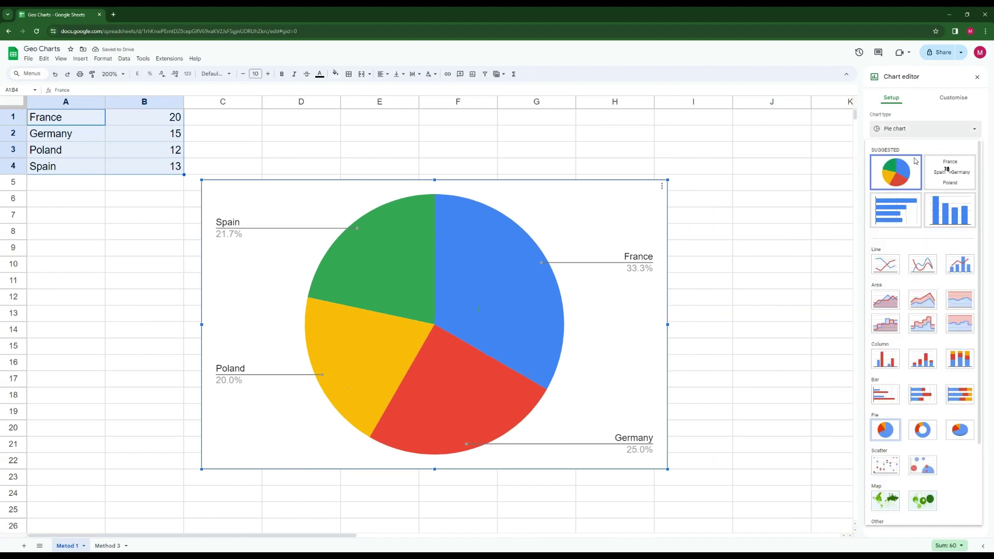
scroll(912, 297, "down", 3)
left_click(885, 425)
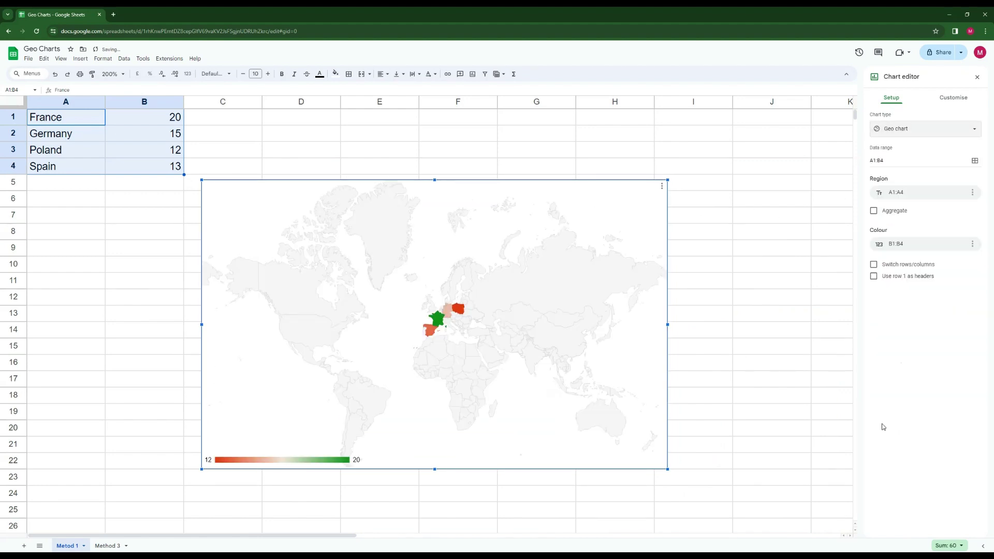
left_click_drag(593, 190, 420, 190)
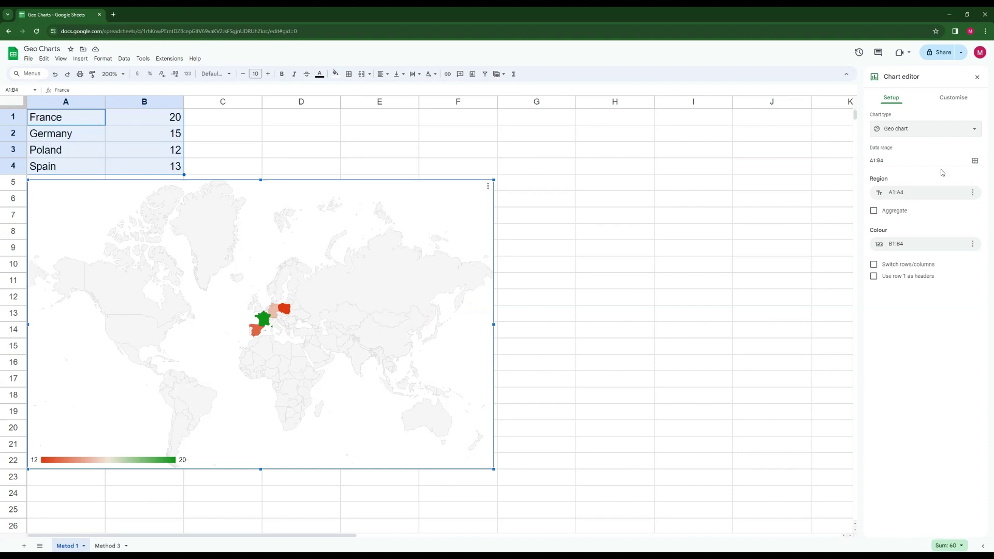
Set the geo chart's region to Europe
left_click(952, 99)
left_click(883, 145)
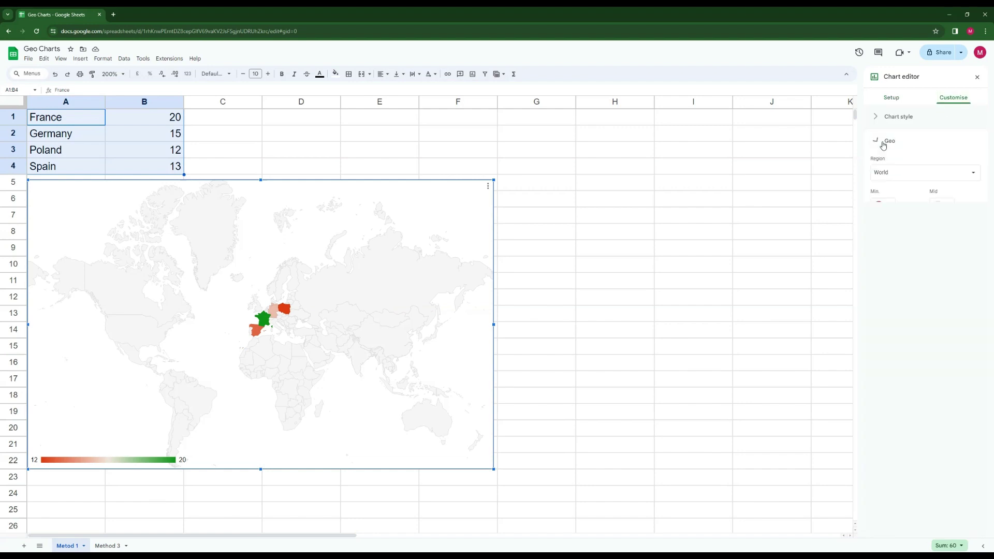
left_click(905, 174)
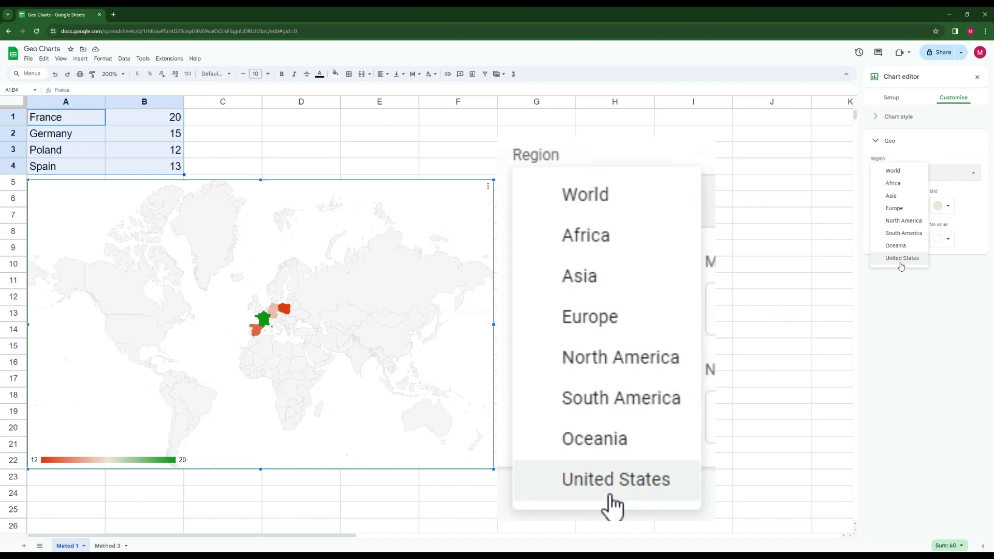
left_click(909, 210)
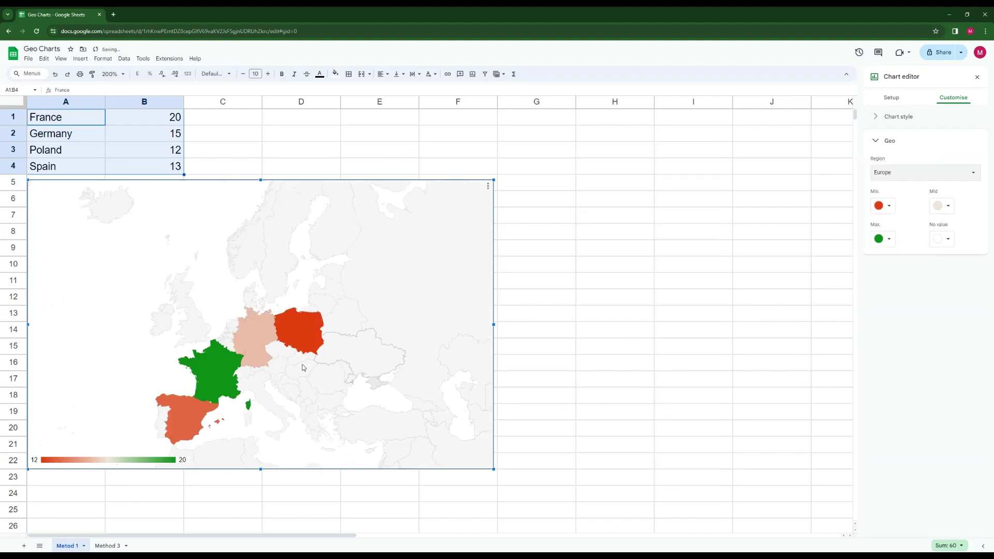
mouse_move(219, 371)
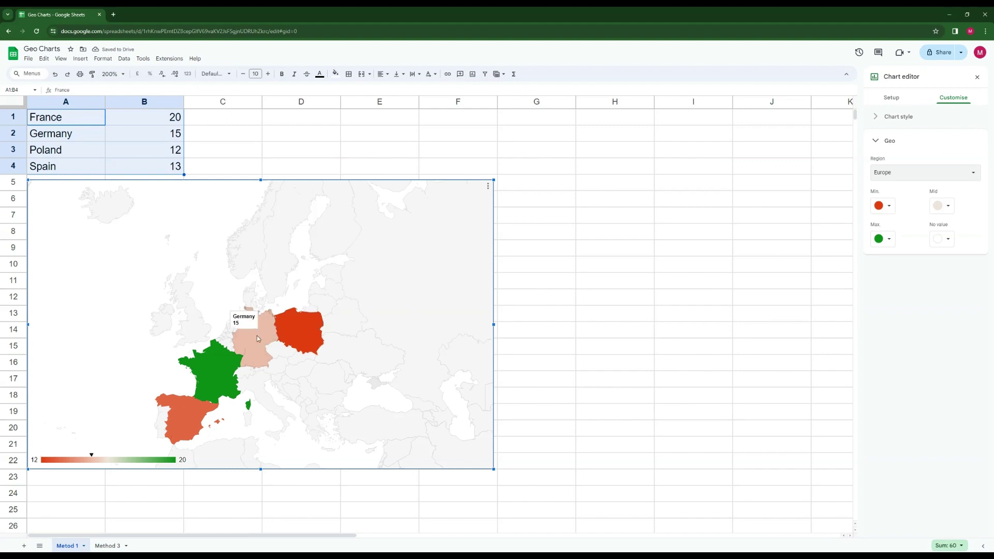
Set the geo chart's minimum value colour to light blue and its maximum value colour to dark blue
left_click(889, 206)
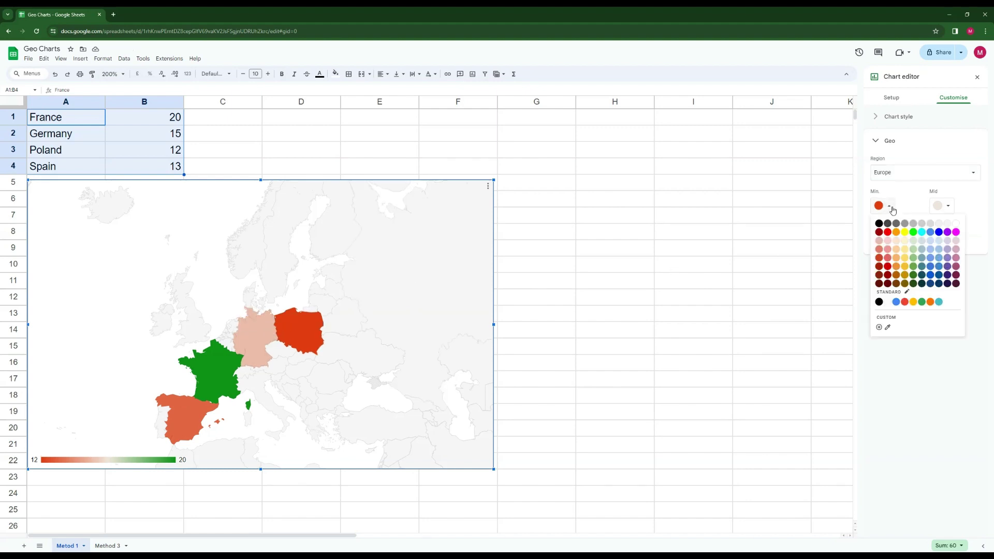
left_click(939, 241)
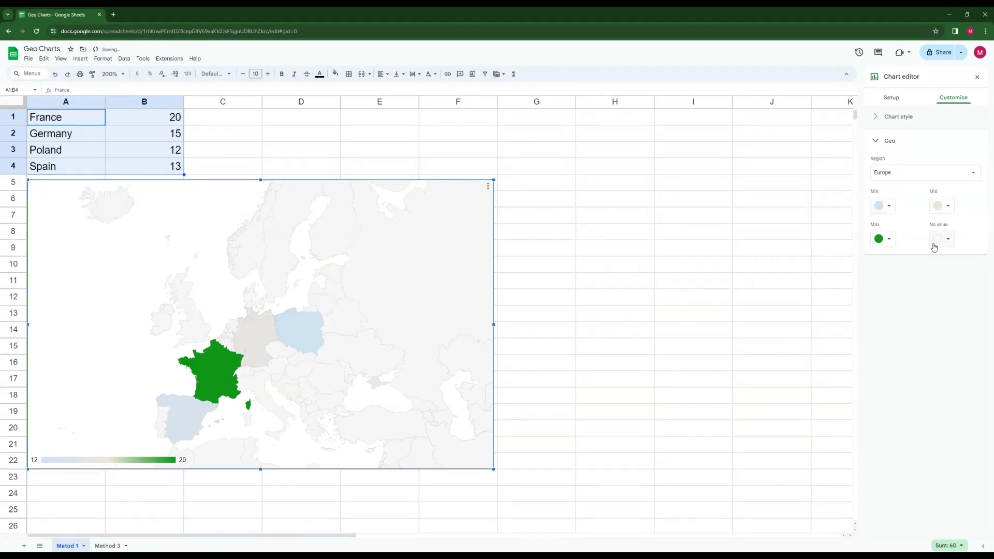
left_click(889, 239)
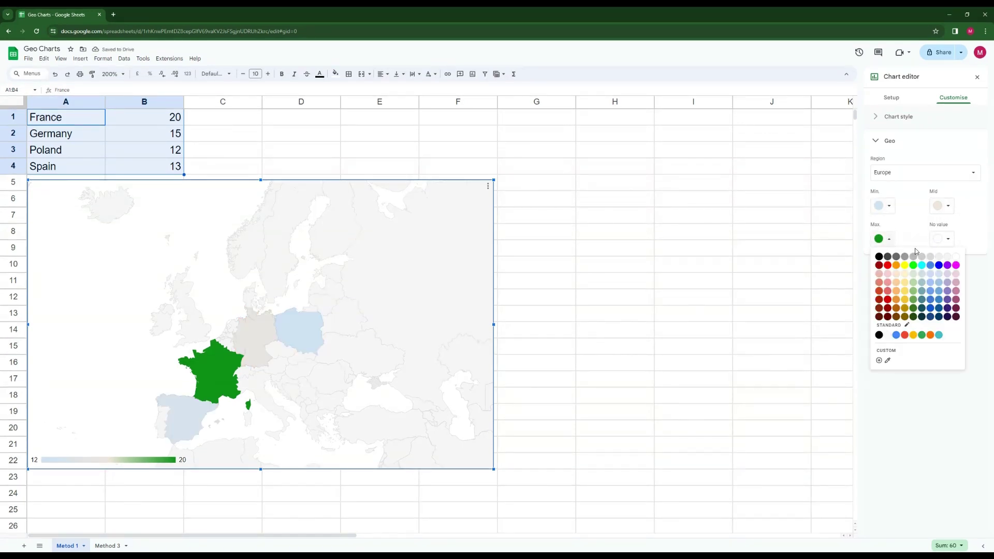
left_click(938, 308)
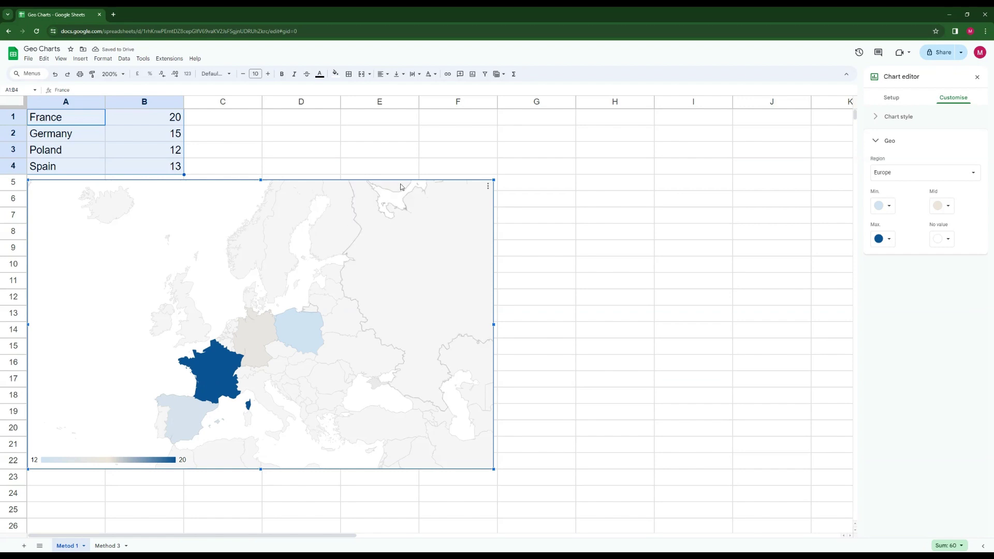
Move the map clear of the data columns and add Lithuania with the value 50 in row 5
left_click_drag(243, 184, 434, 158)
left_click(79, 185)
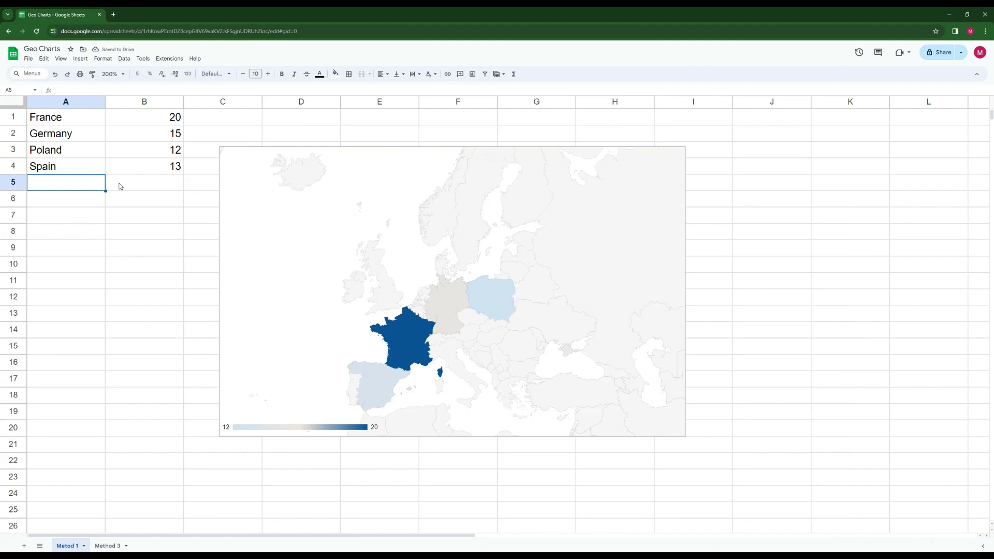
type("Lithuania")
key("Return")
key("Up")
left_click(119, 187)
type("50")
key("Return")
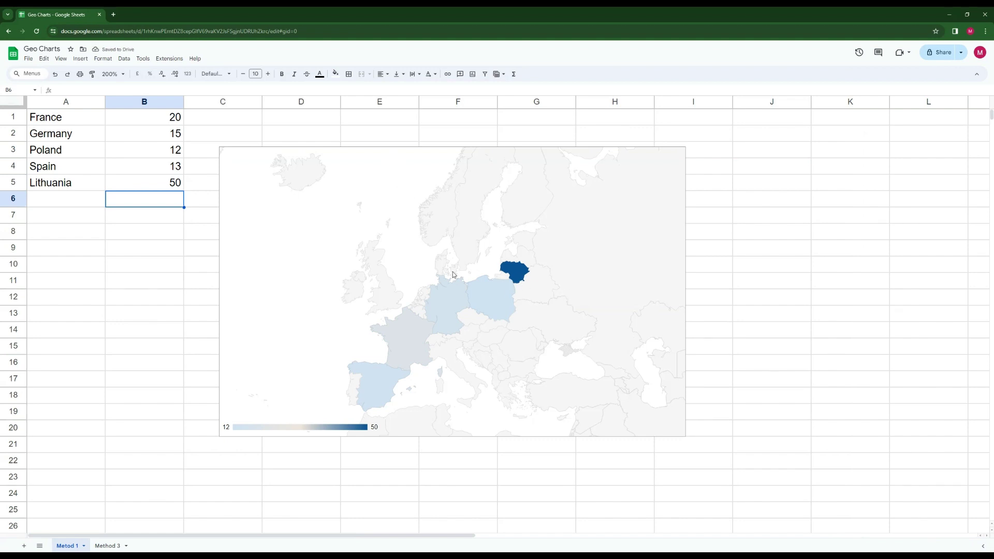
Open the map's Geo customisation settings and move the map down so it starts at column C, row 7
left_click(409, 186)
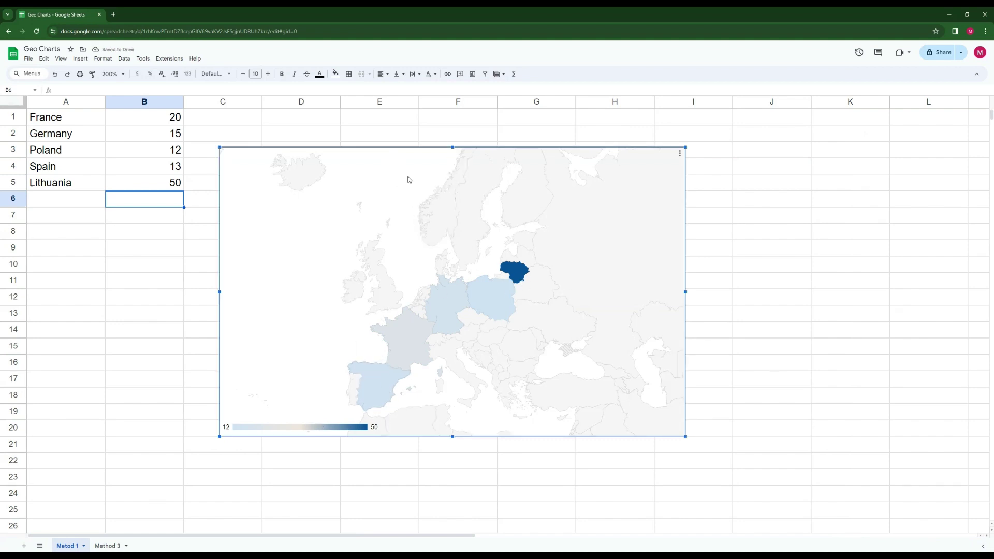
double_click(409, 179)
left_click(953, 97)
left_click(886, 142)
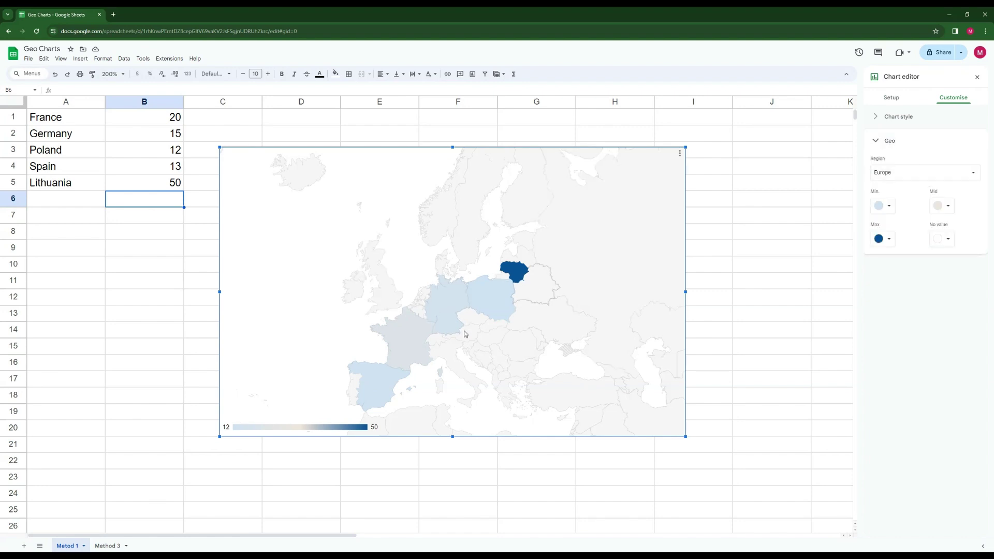
left_click_drag(405, 159, 422, 224)
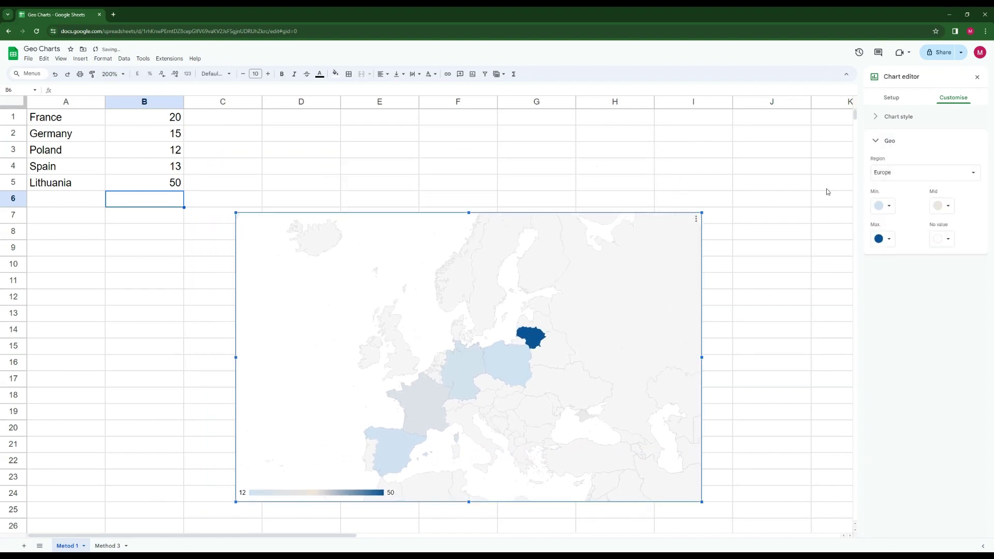
Set the chart's background colour to dark yellow and its border colour to dark blue
left_click(918, 120)
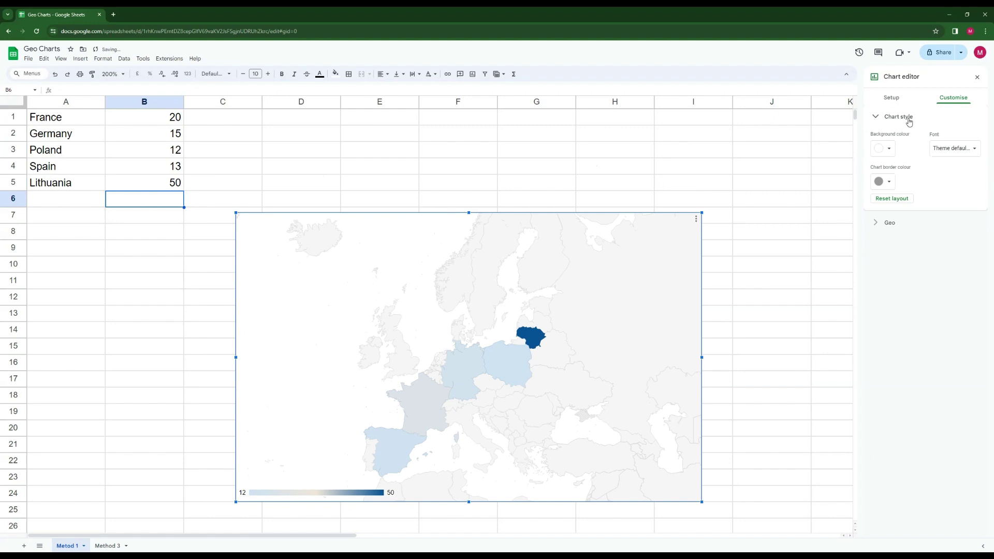
left_click(890, 149)
left_click(903, 231)
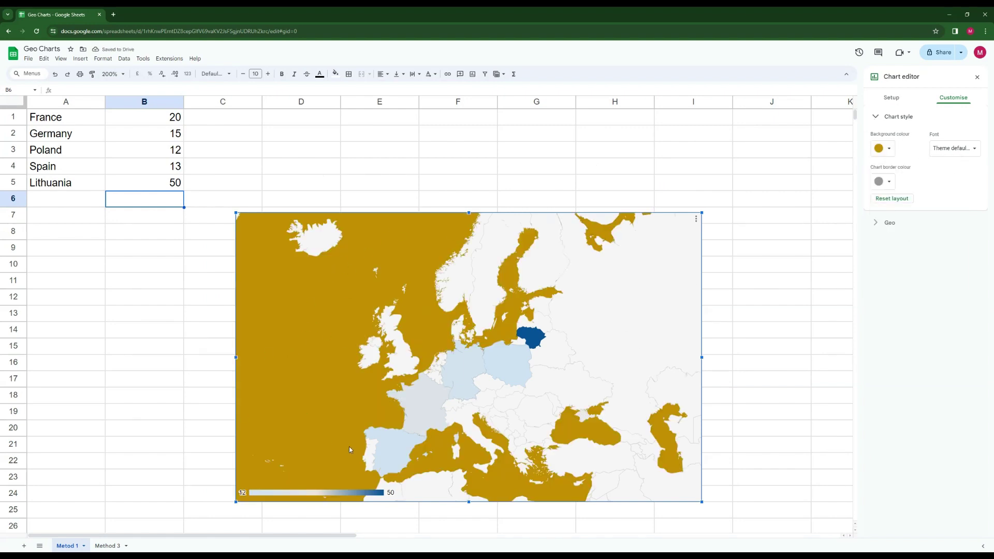
left_click(891, 183)
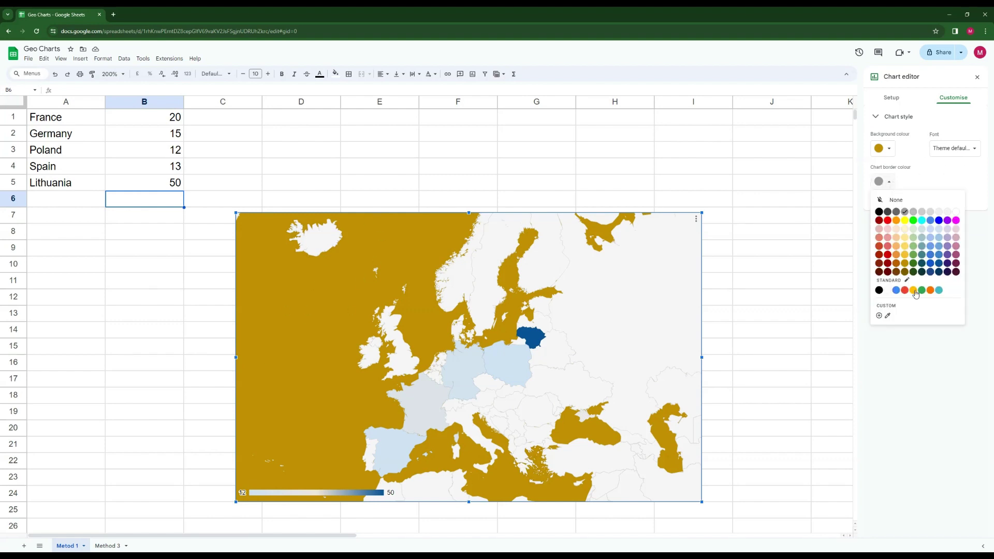
left_click(930, 271)
left_click(636, 174)
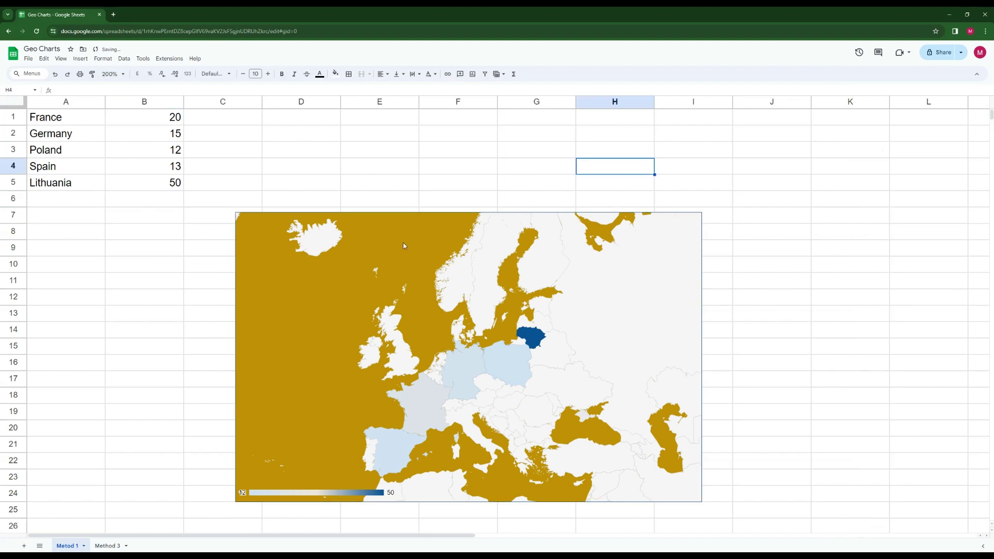
Move the map directly below the country data, against column A at row 6
left_click(432, 234)
left_click_drag(432, 234, 217, 215)
left_click(591, 320)
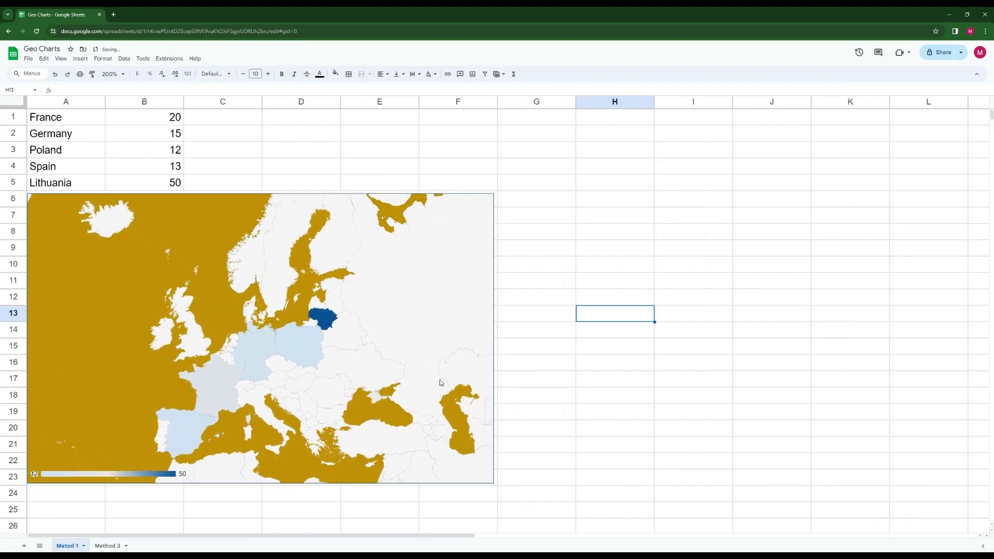
Move the map beside the country data so it starts at column C, row 5
left_click_drag(72, 119, 79, 183)
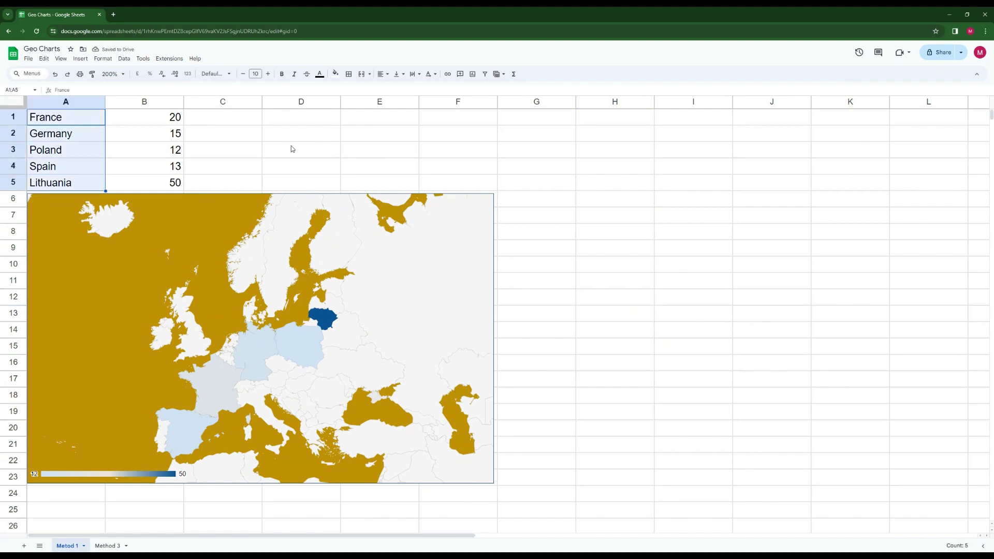
left_click(228, 151)
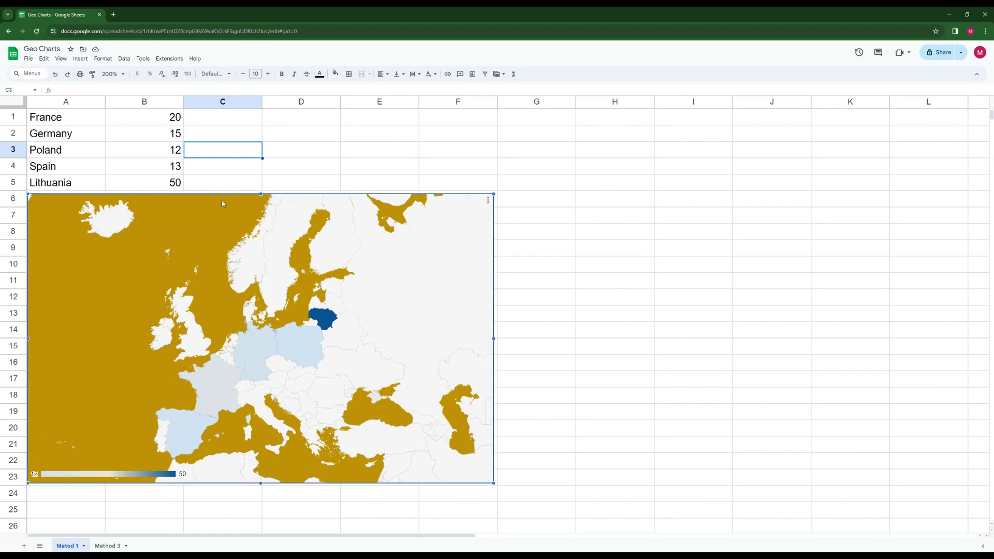
left_click_drag(221, 201, 432, 182)
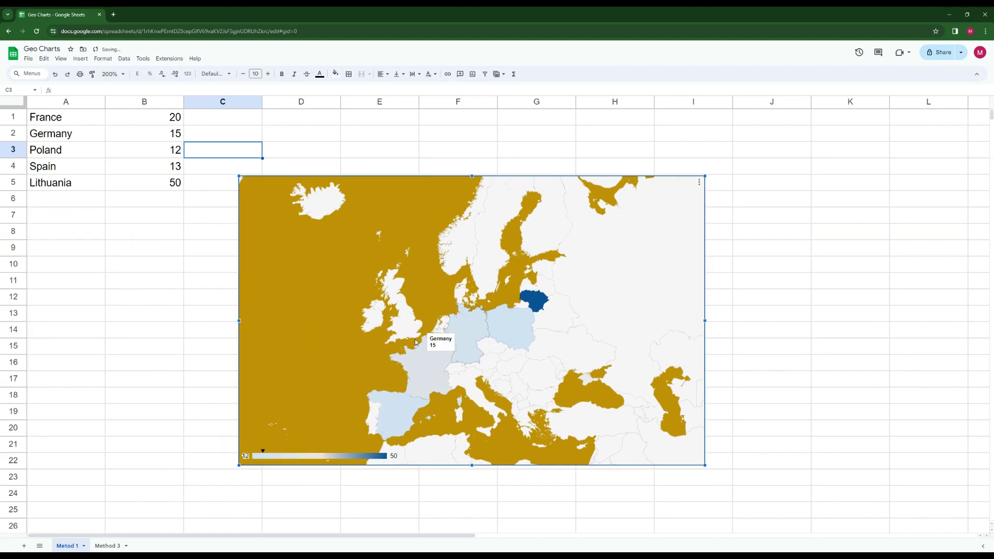
Add London with the value 80 in row 6, directly below the existing country data
mouse_move(433, 352)
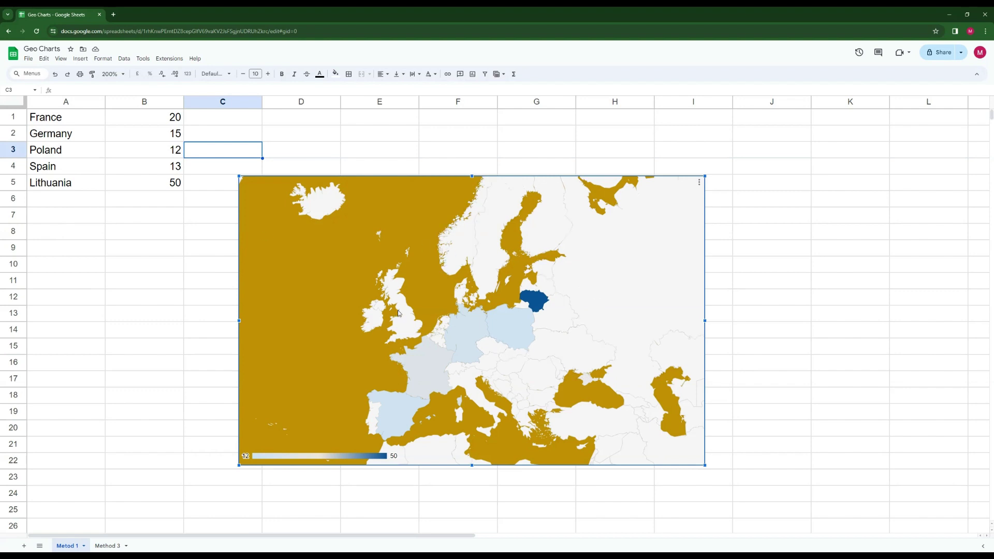
left_click(71, 203)
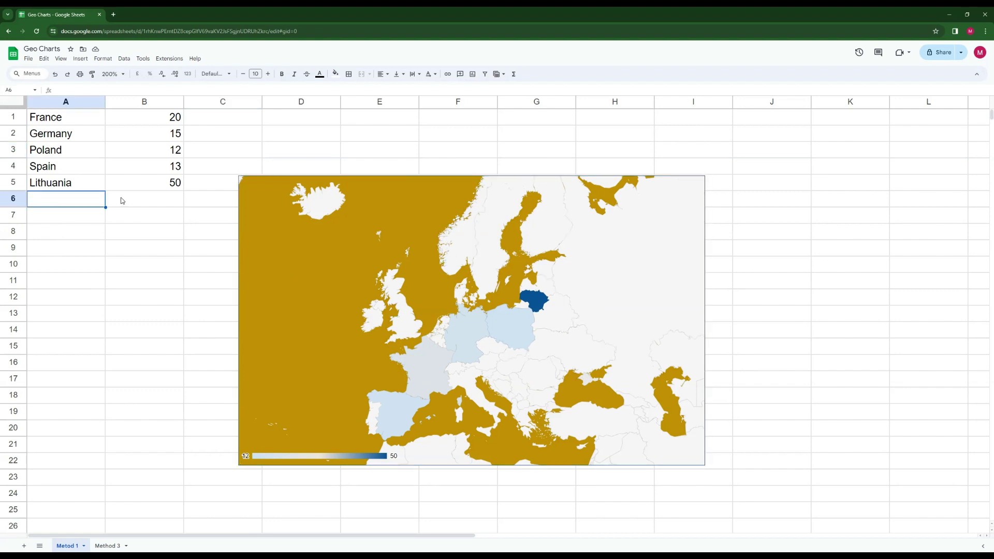
type("L")
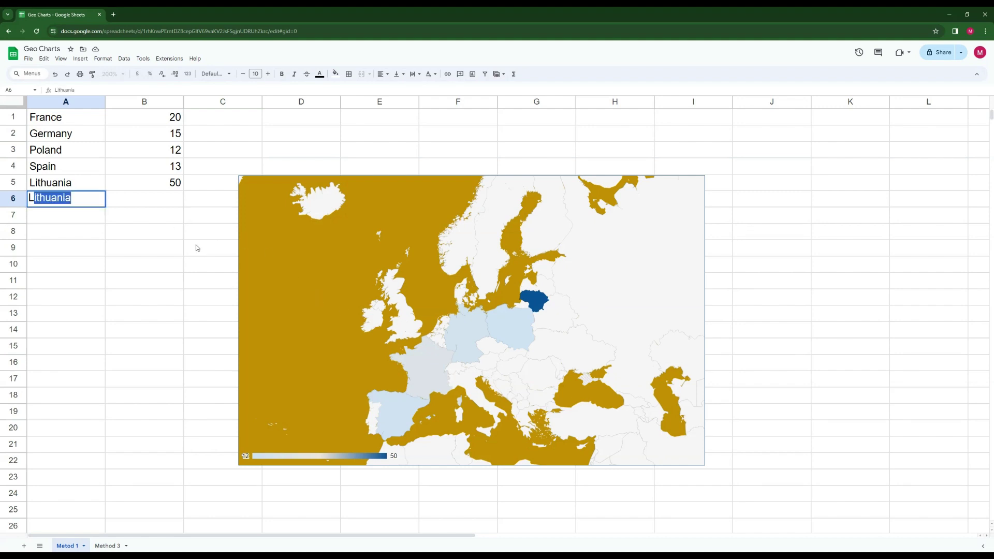
type("ondon")
key("Return")
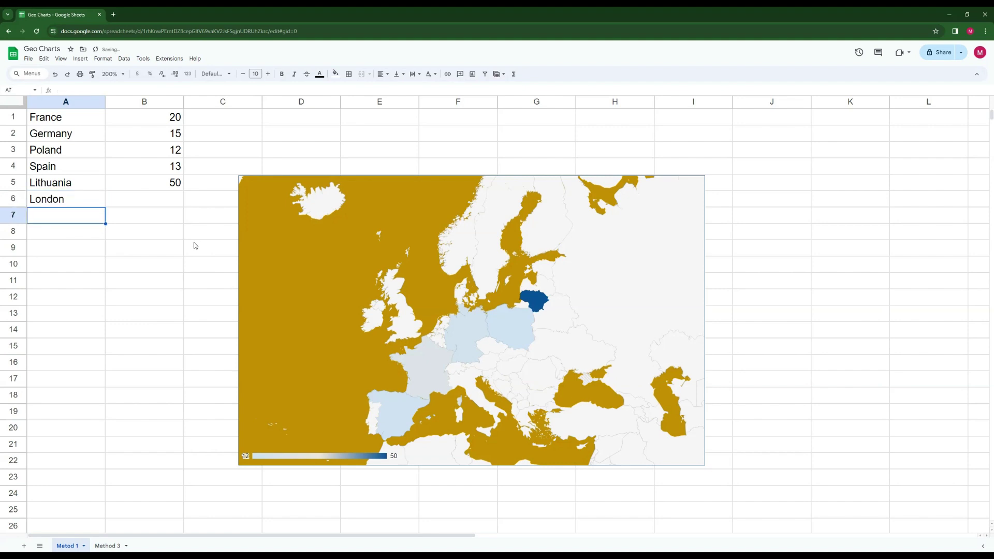
key("Up")
key("Right")
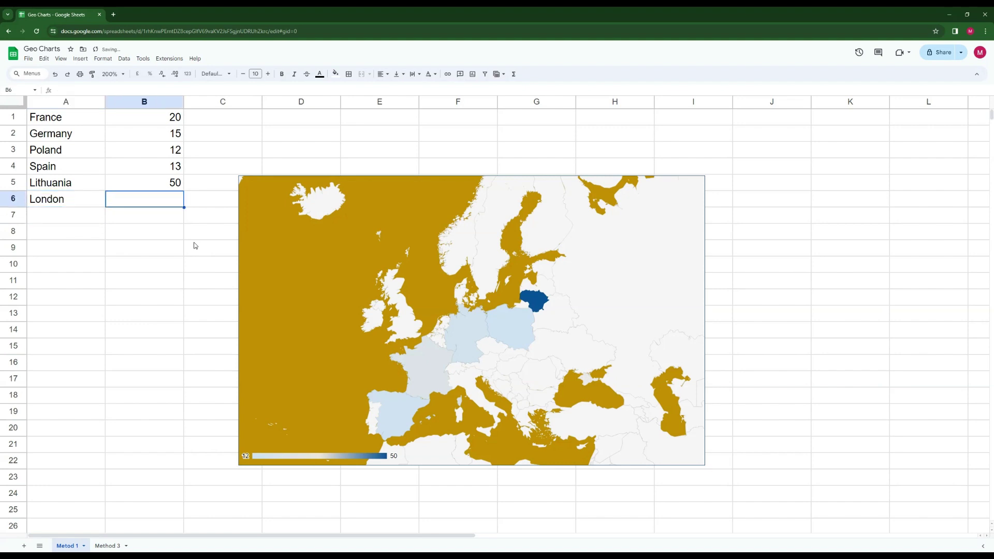
type("80")
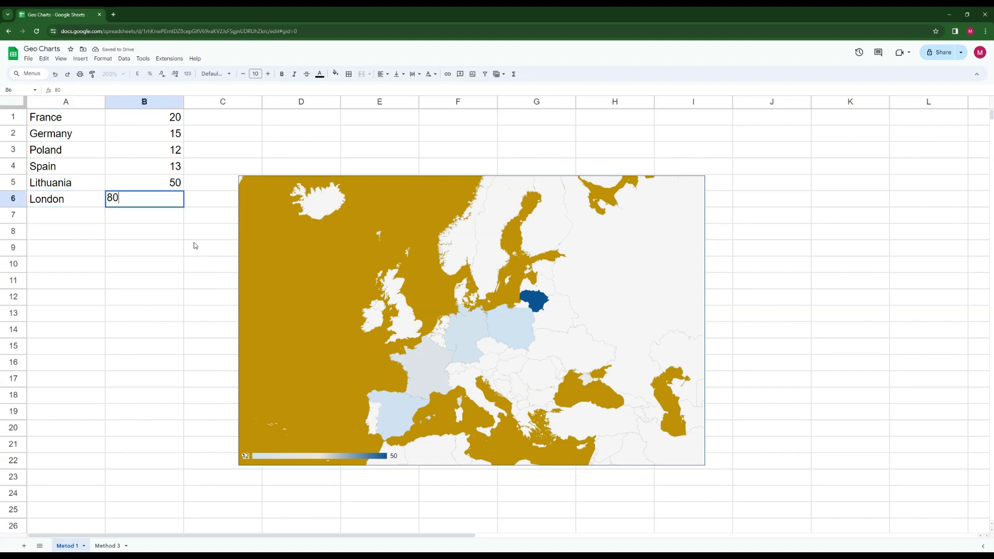
key("Return")
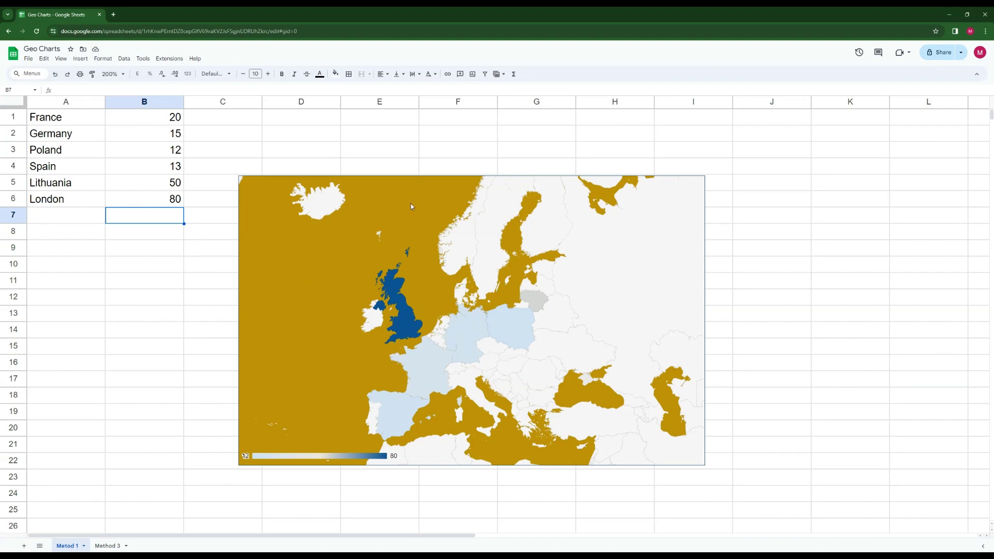
Move the map directly below the data, against column A at row 7
left_click(418, 188)
left_click_drag(439, 185, 221, 222)
left_click(312, 167)
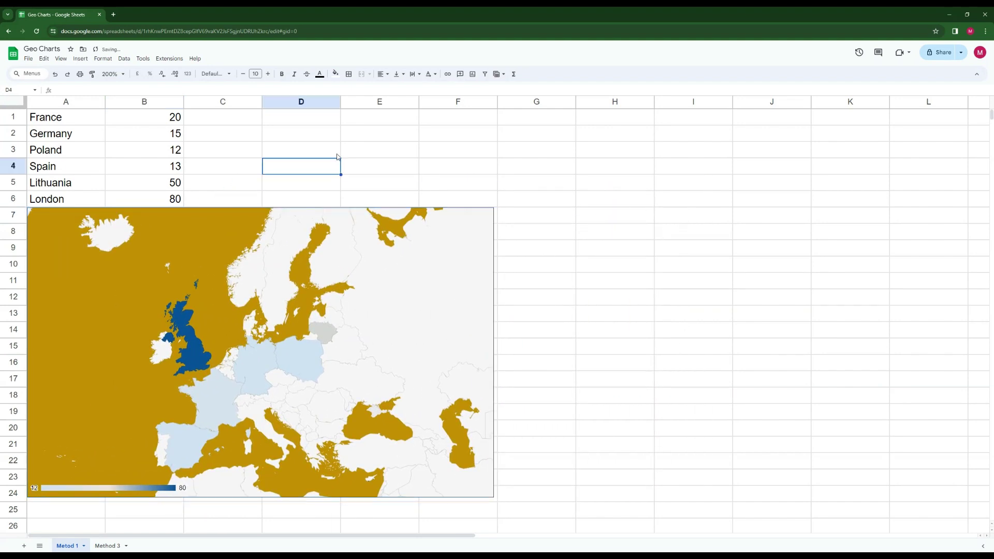
left_click(399, 170)
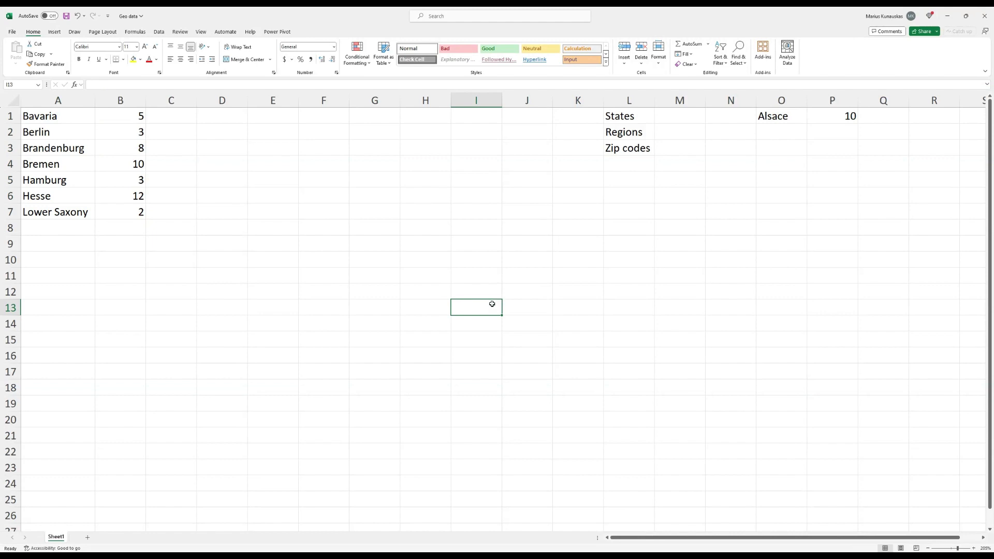
Switch to the Geo data workbook in Excel and insert a filled map chart from the German state data in A1:B7
mouse_move(44, 118)
left_mouse_down()
mouse_move(56, 125)
mouse_move(60, 206)
left_mouse_up()
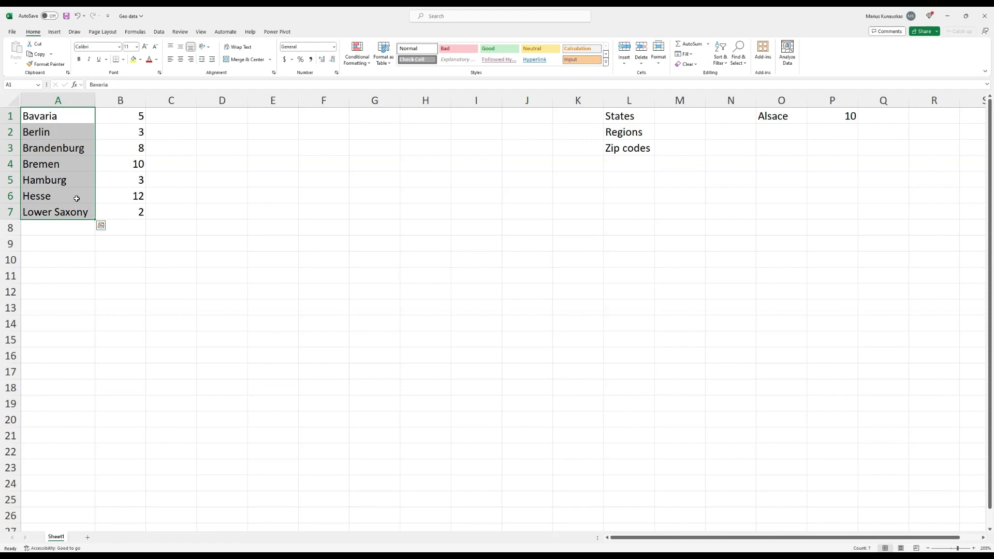
left_click_drag(57, 122, 64, 210)
left_click(187, 268)
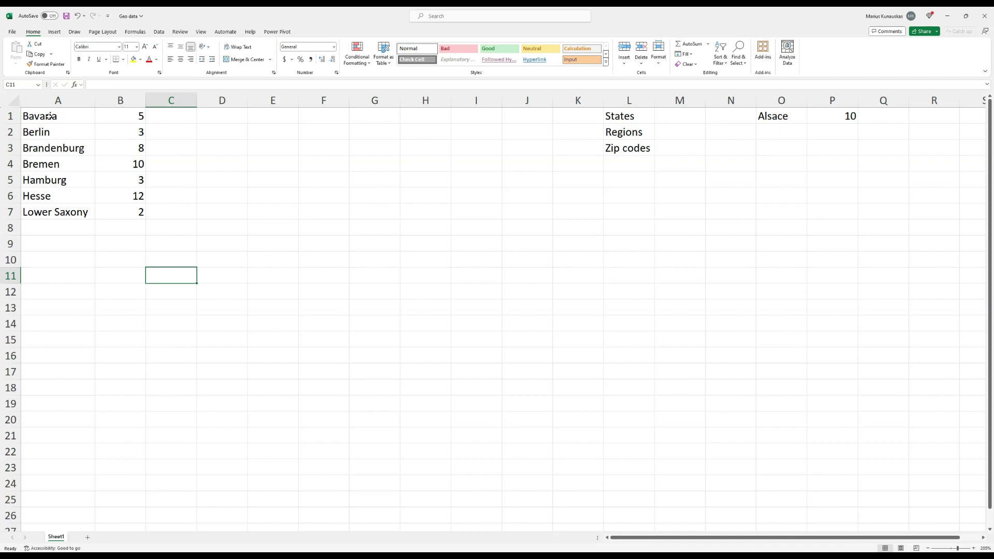
left_click_drag(49, 116, 60, 212)
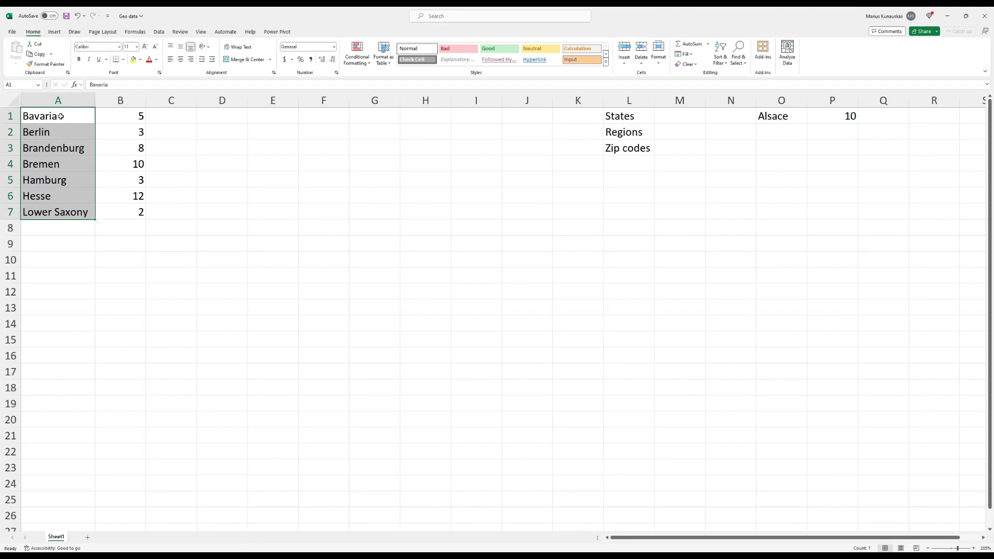
left_click_drag(64, 115, 125, 212)
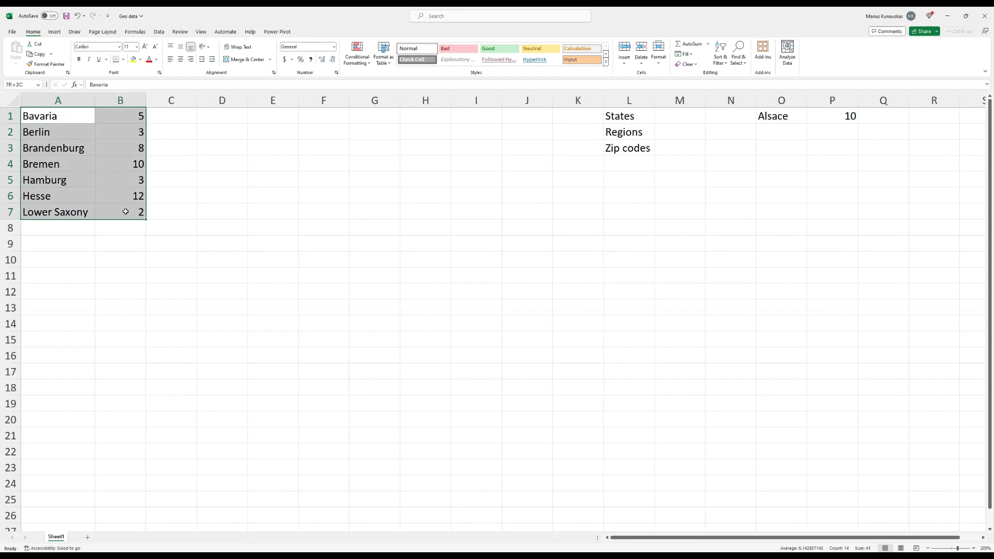
left_click(55, 32)
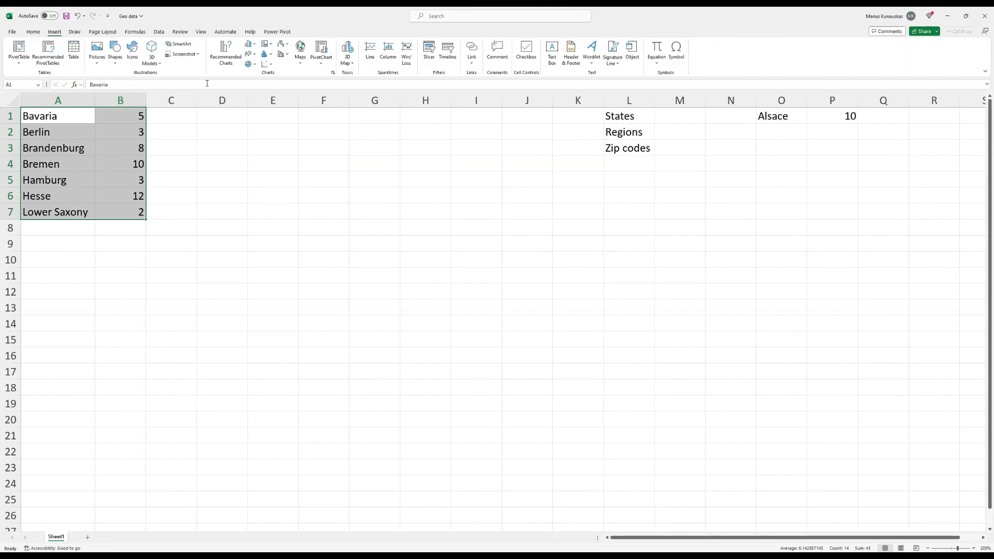
left_click(300, 66)
left_click(305, 91)
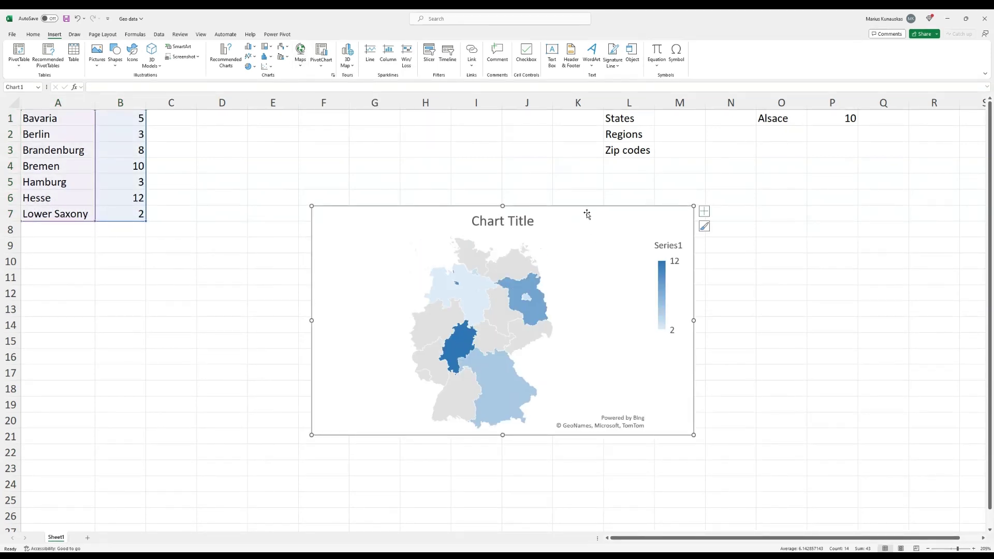
Move the map chart below the state data and delete its chart title
left_click_drag(587, 217, 375, 236)
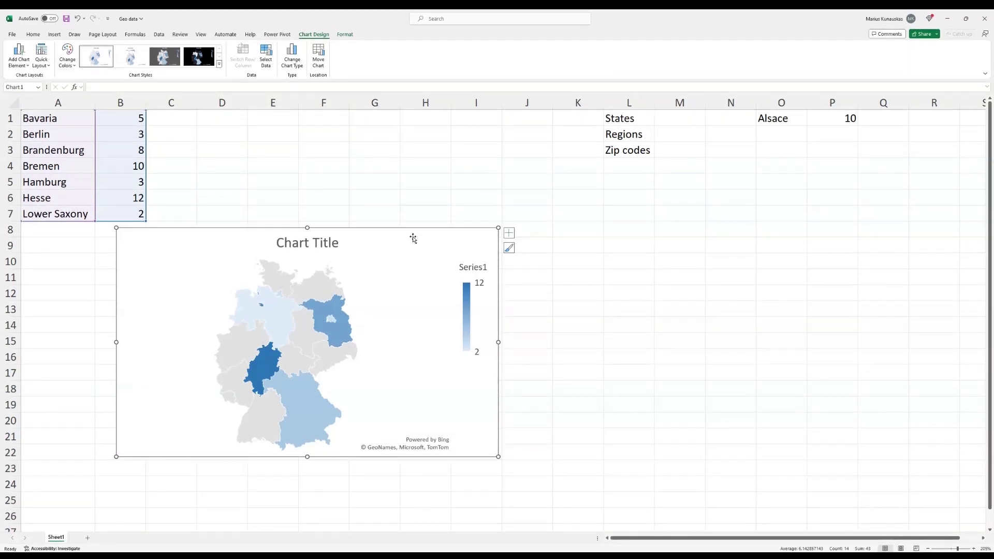
left_click(325, 241)
key("Delete")
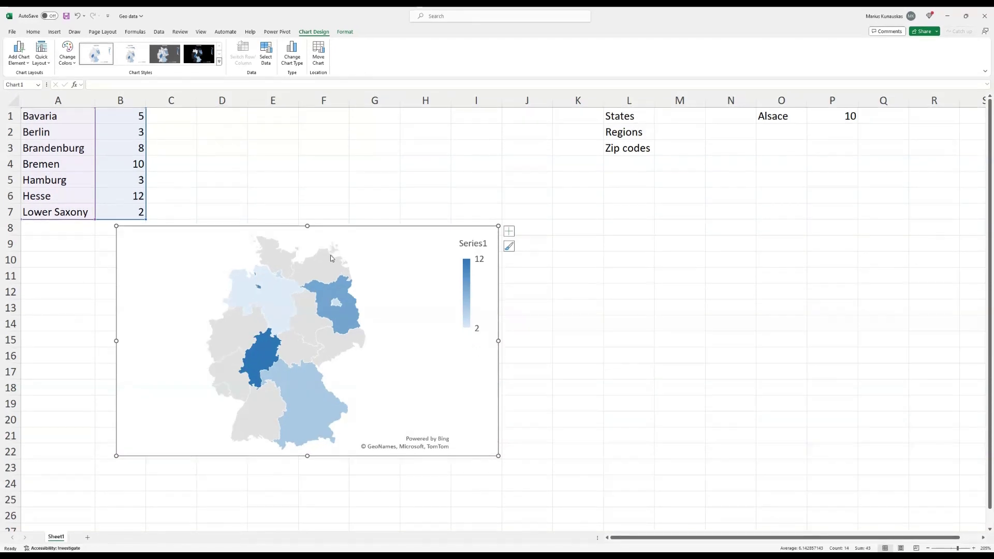
Open the formatting options of the map's data series and check its fill settings and series options
right_click(314, 331)
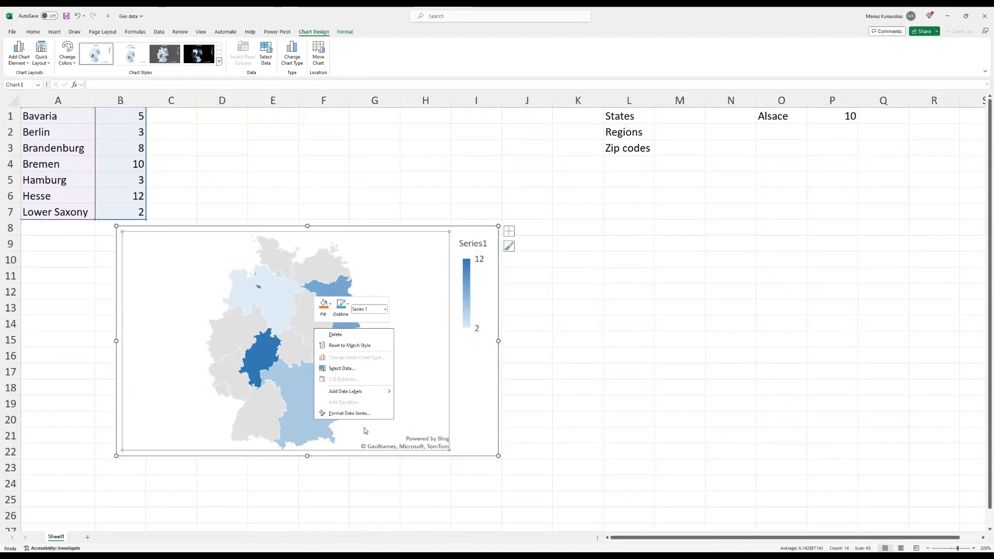
left_click(357, 414)
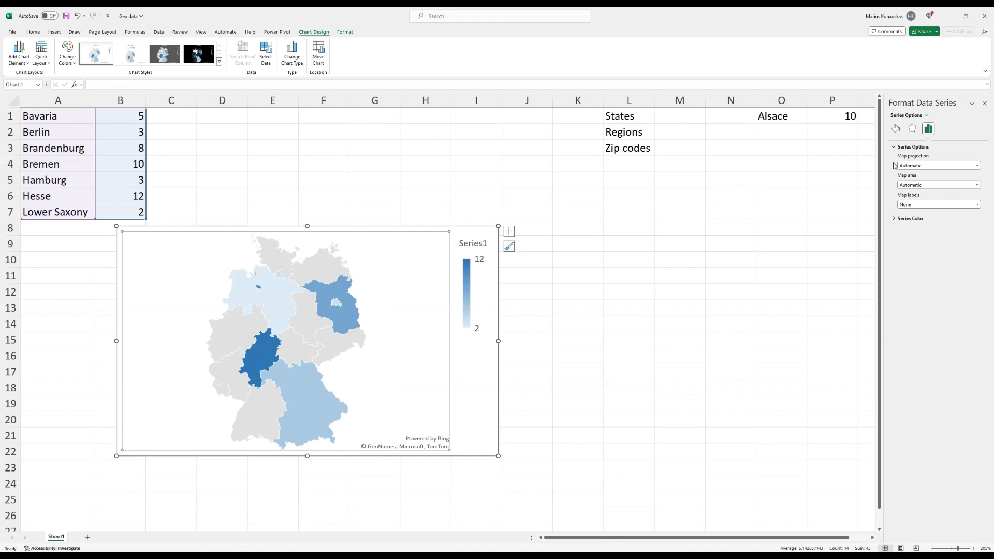
left_click(895, 129)
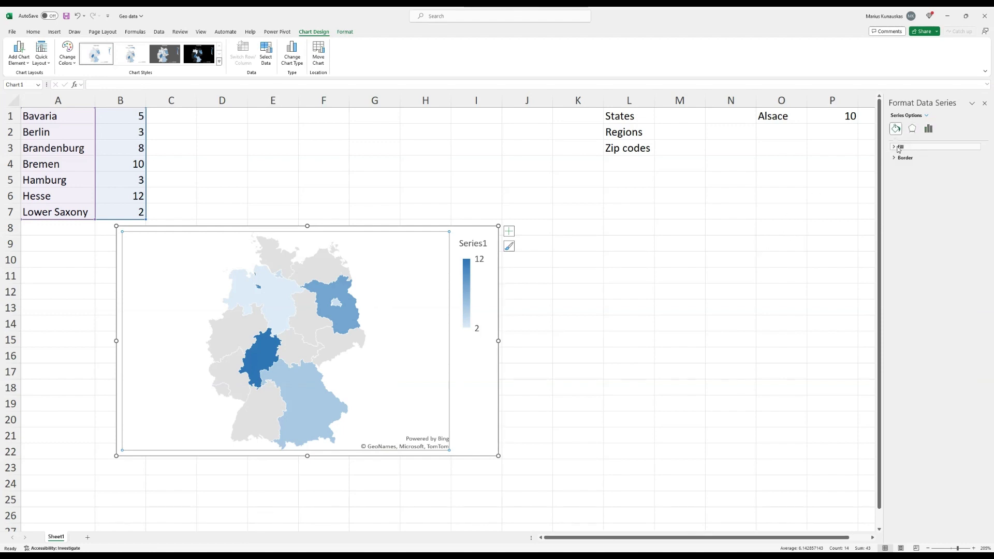
left_click(900, 147)
left_click(900, 147)
left_click(928, 130)
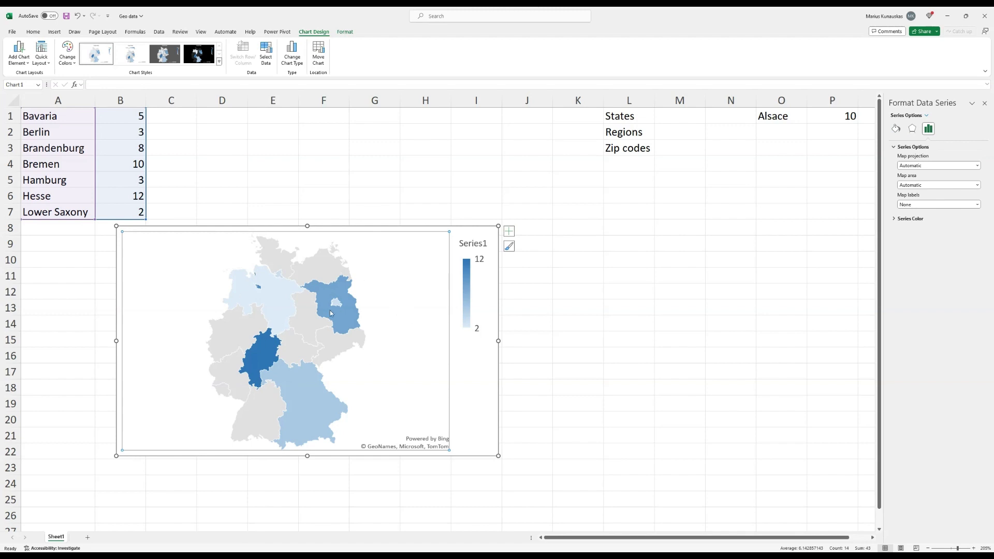
Try the Mercator, Miller and Albers projections on the map and restore the Automatic projection
left_click(926, 166)
left_click(924, 178)
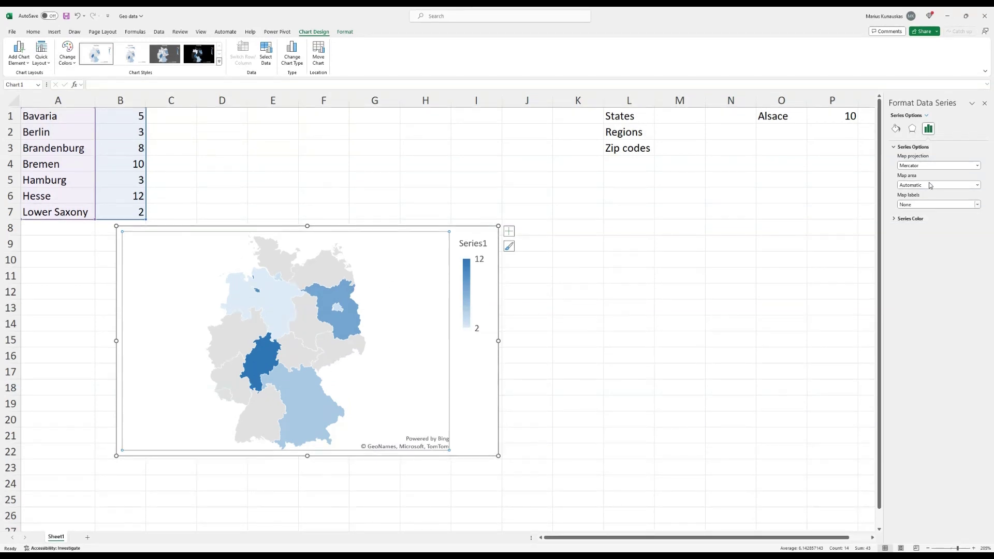
left_click(930, 166)
left_click(924, 184)
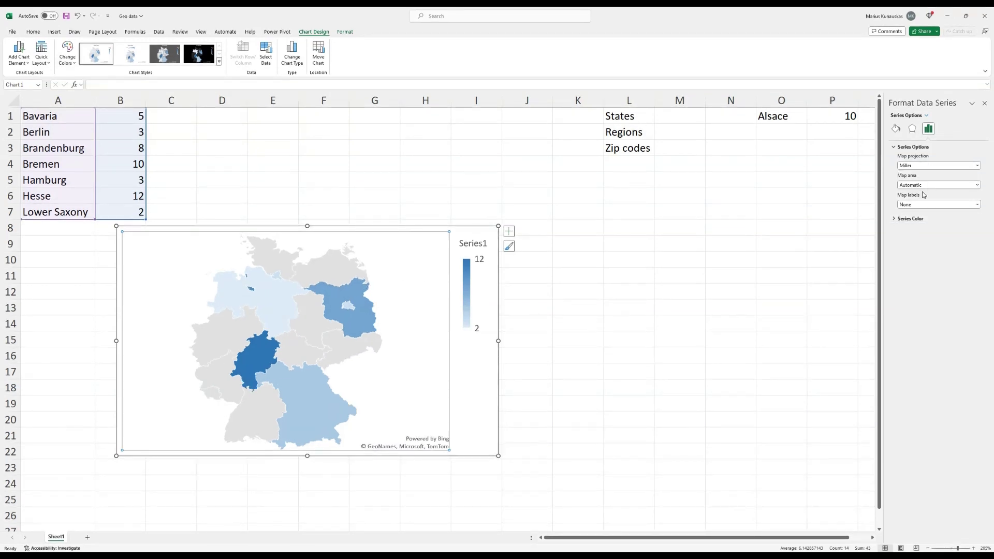
left_click(921, 166)
left_click(927, 196)
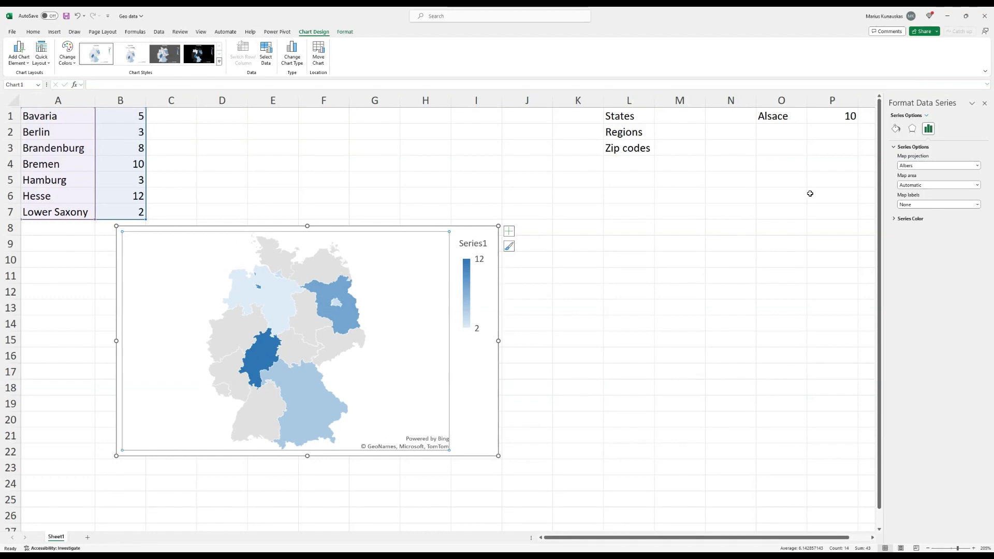
left_click(921, 165)
left_click(920, 176)
Try limiting the map area to only regions with data and restore the Automatic area
left_click(926, 186)
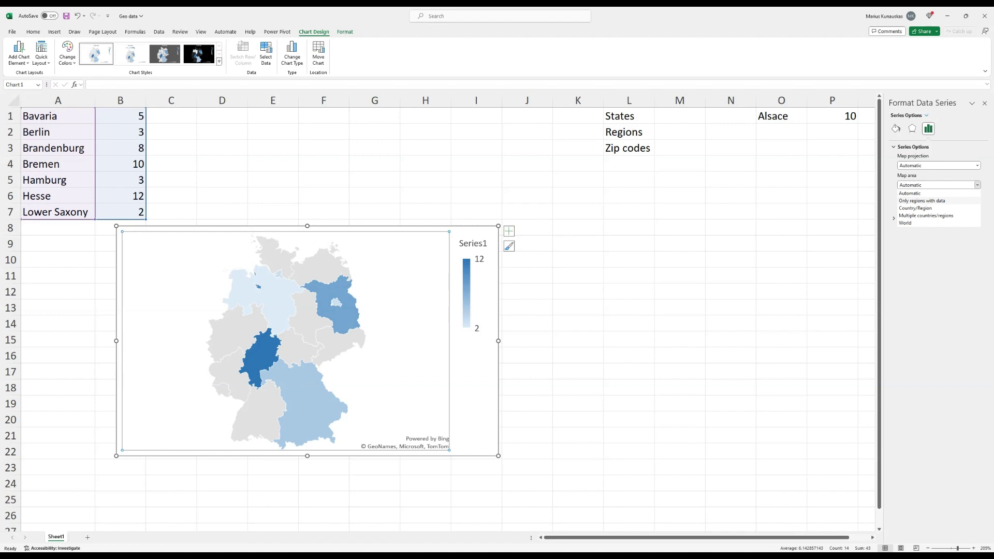
left_click(922, 201)
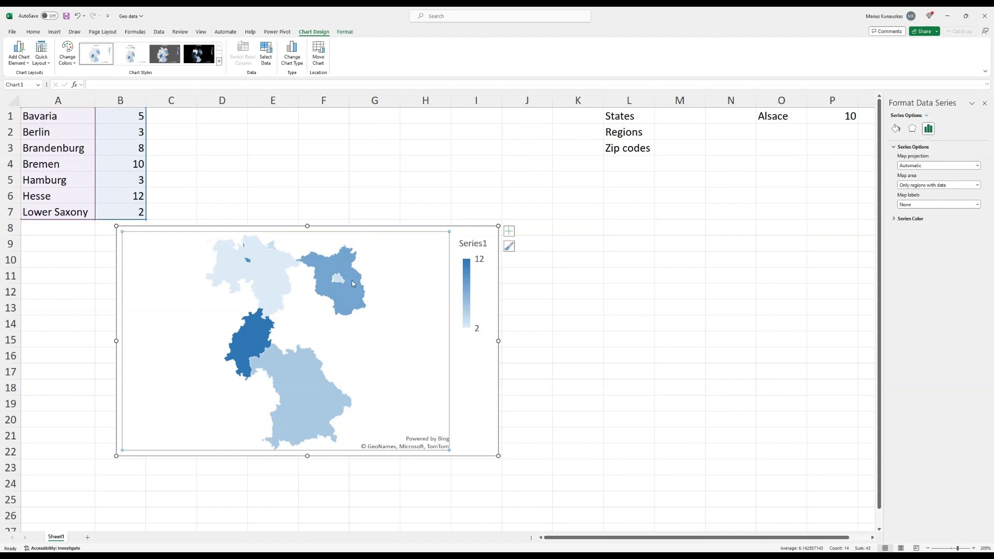
left_click(917, 186)
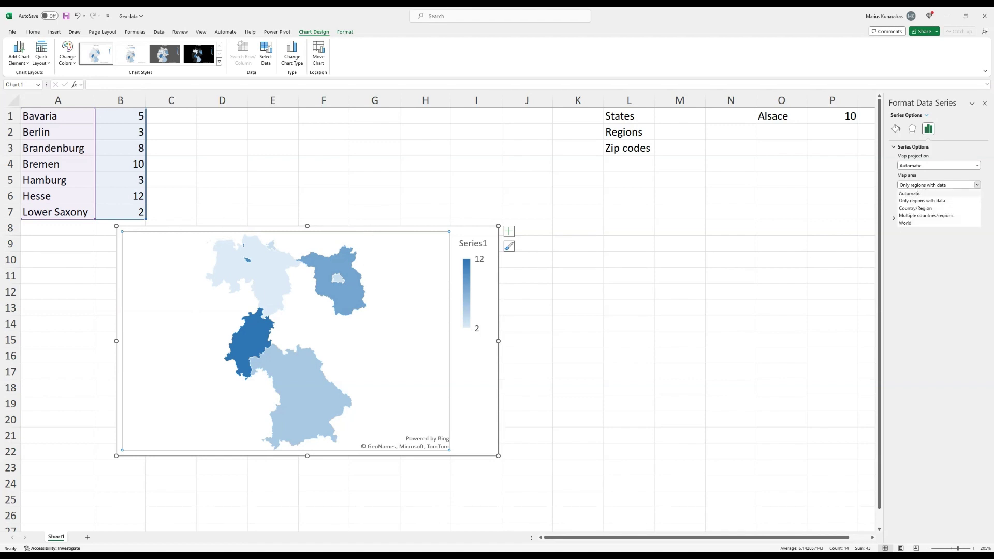
key("Up")
key("Return")
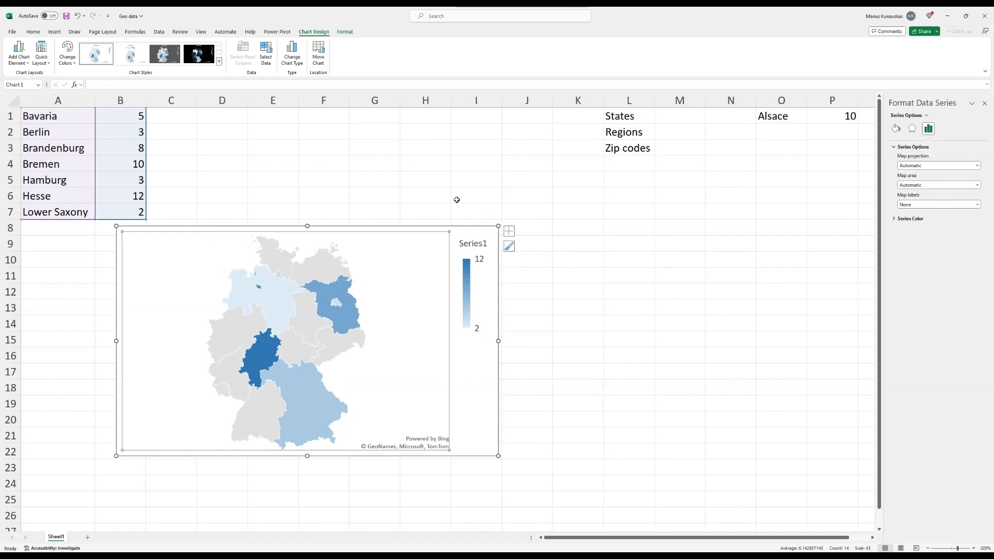
left_click(411, 186)
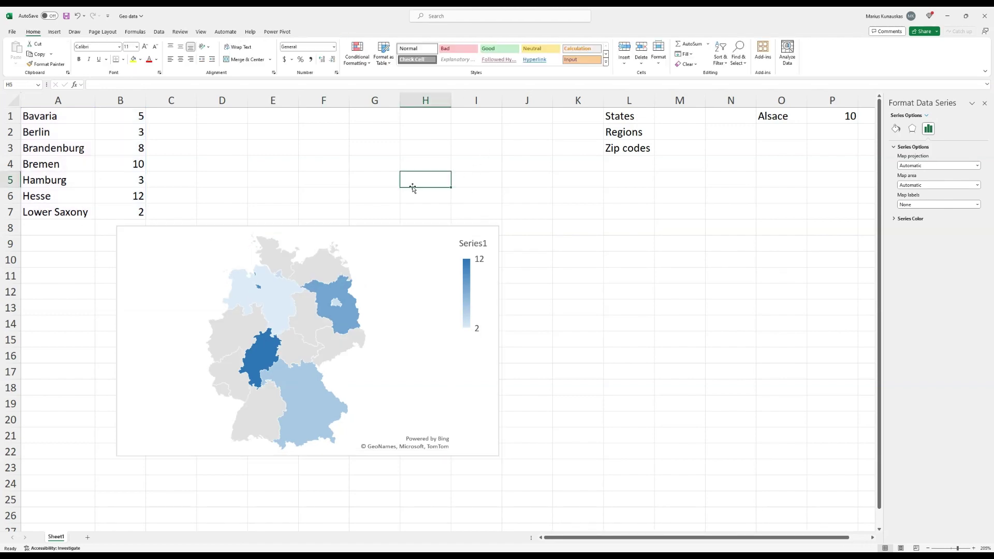
Move the map chart up beside the state data so it starts at column D, row 5
left_click(380, 230)
left_click_drag(380, 230, 466, 189)
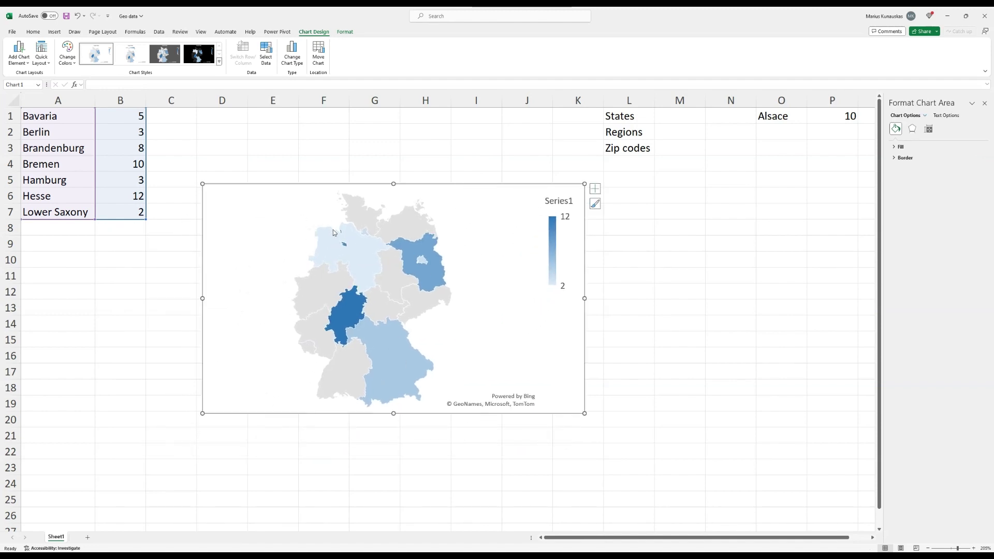
left_click(680, 275)
Move the Alsace entry with its value 10 from O1:P1 to A8:B8, below Lower Saxony
left_click_drag(783, 120, 826, 118)
key("ctrl+c")
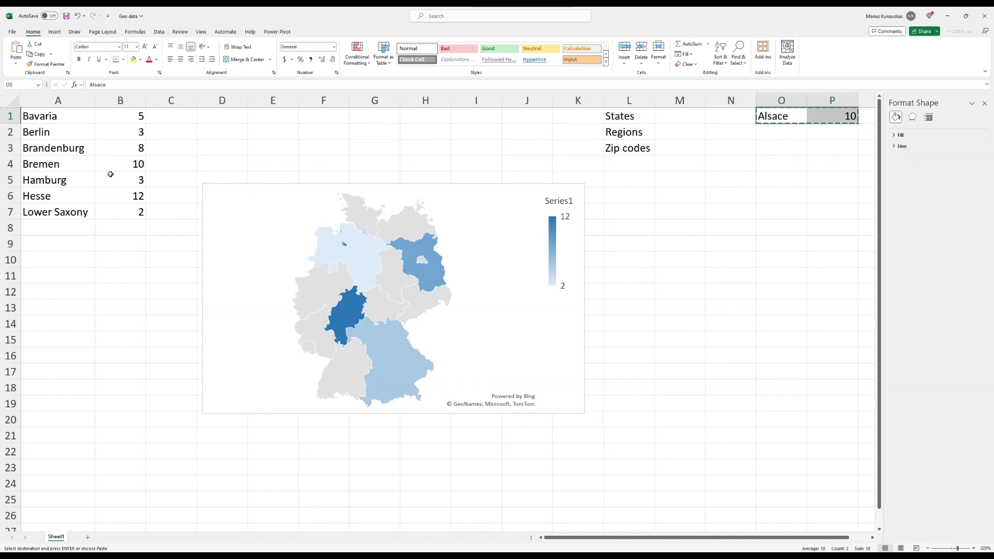
left_click(55, 225)
key("ctrl+v")
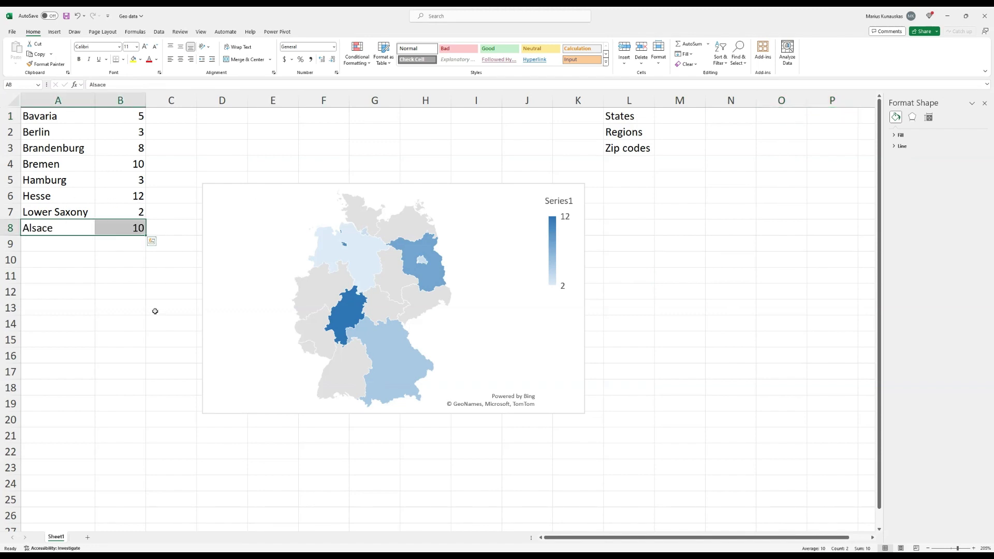
Extend the map chart's source data range down to row 8 to include Alsace
left_click_drag(95, 218, 95, 233)
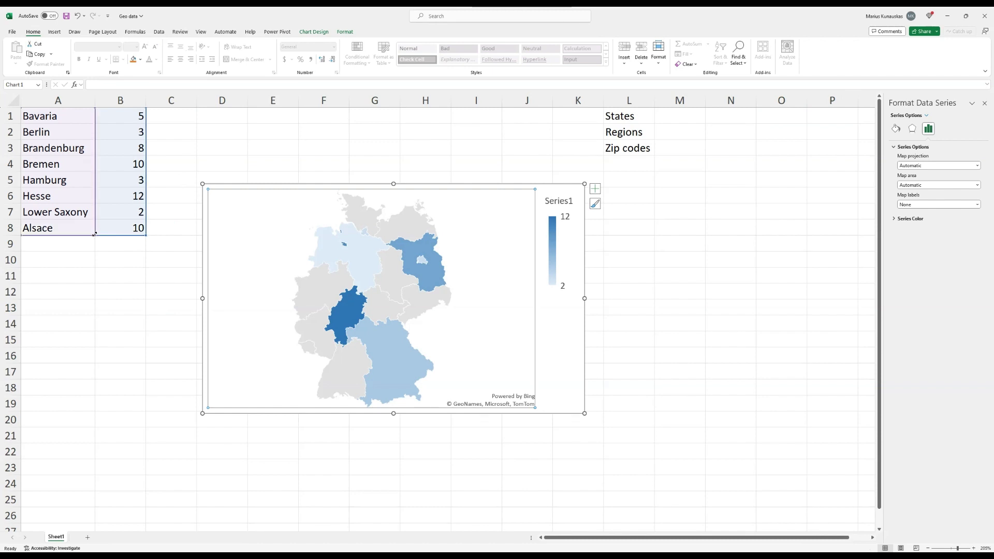
left_click(402, 135)
left_click(673, 324)
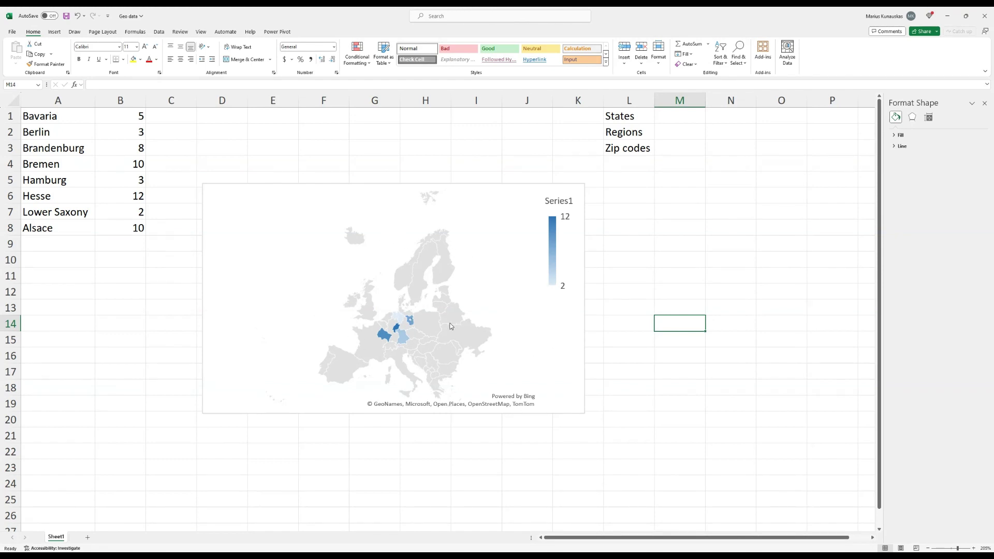
Limit the state map chart's map area to only regions with data
right_click(422, 331)
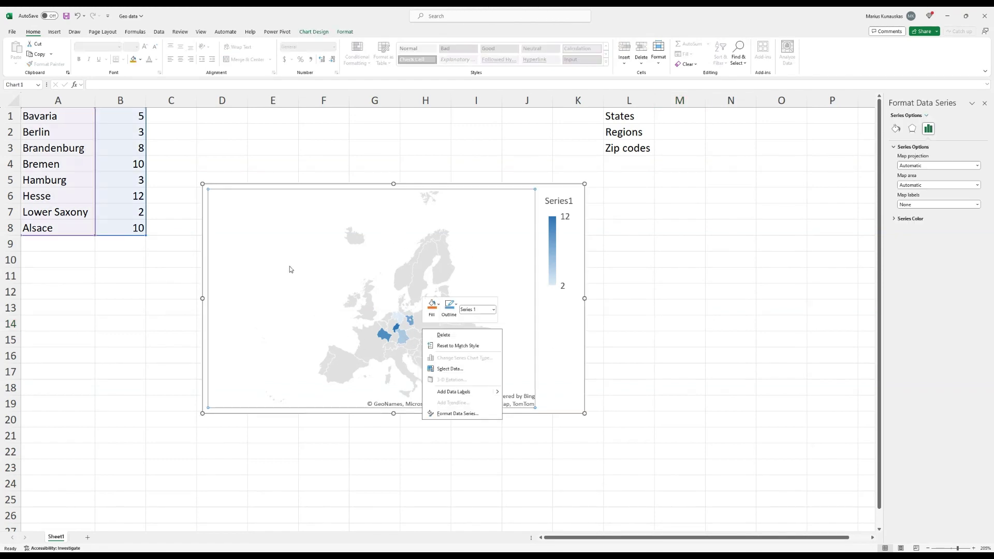
left_click(456, 413)
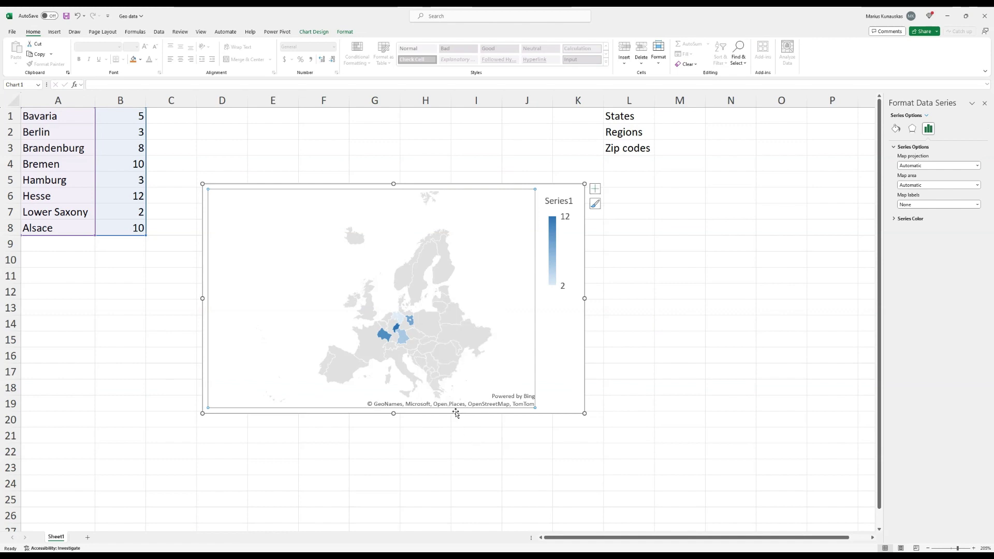
left_click(914, 186)
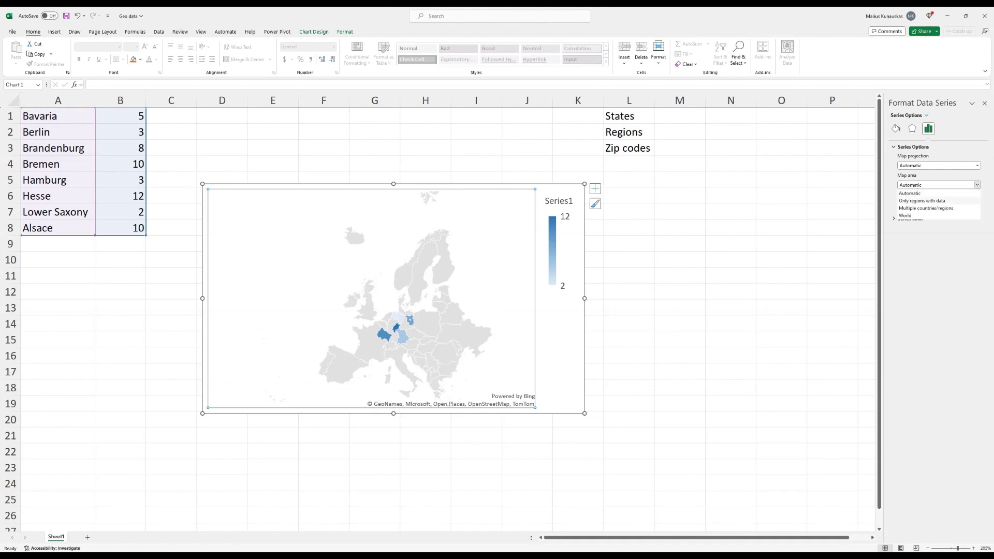
left_click(920, 201)
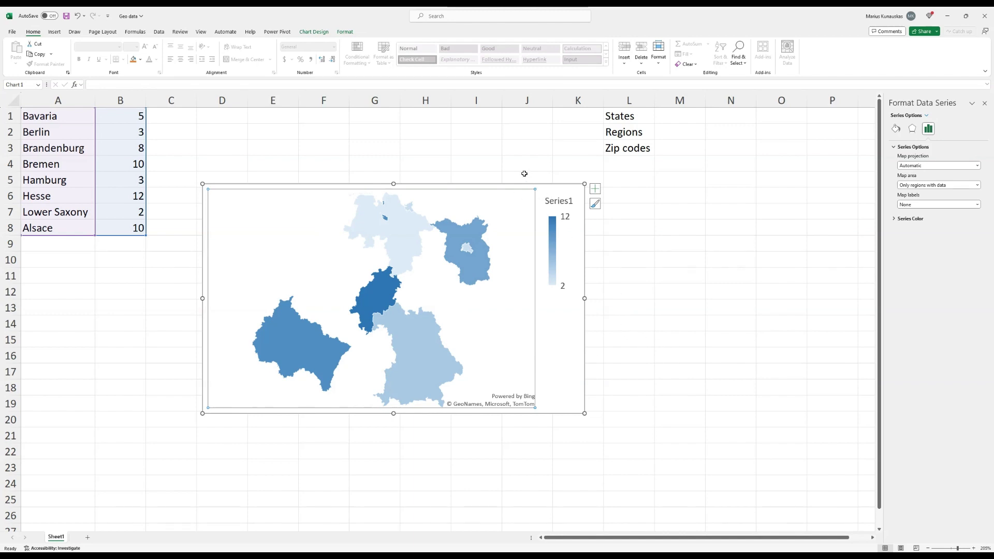
Move the state map chart below the state data so its upper-left corner sits at A13
key("ctrl+z")
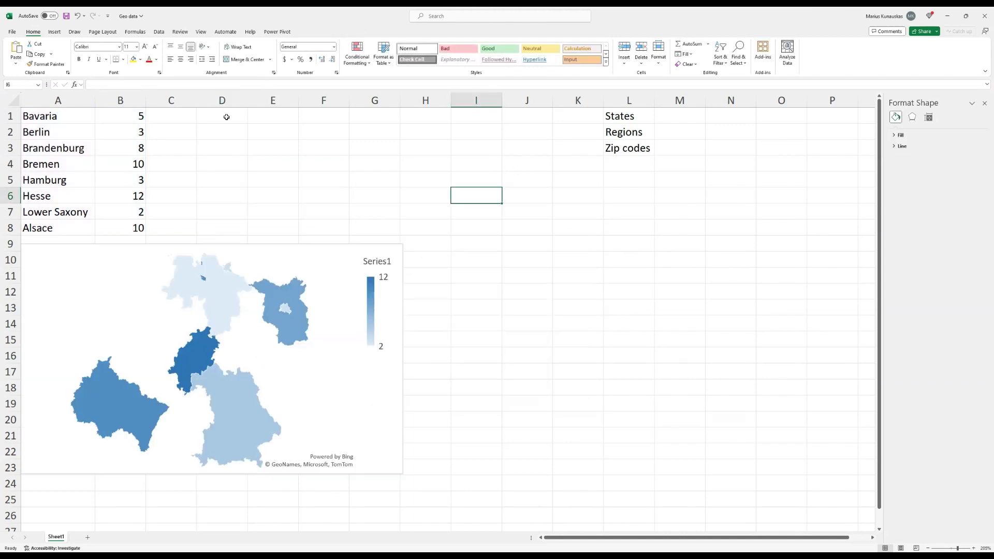
left_click(226, 113)
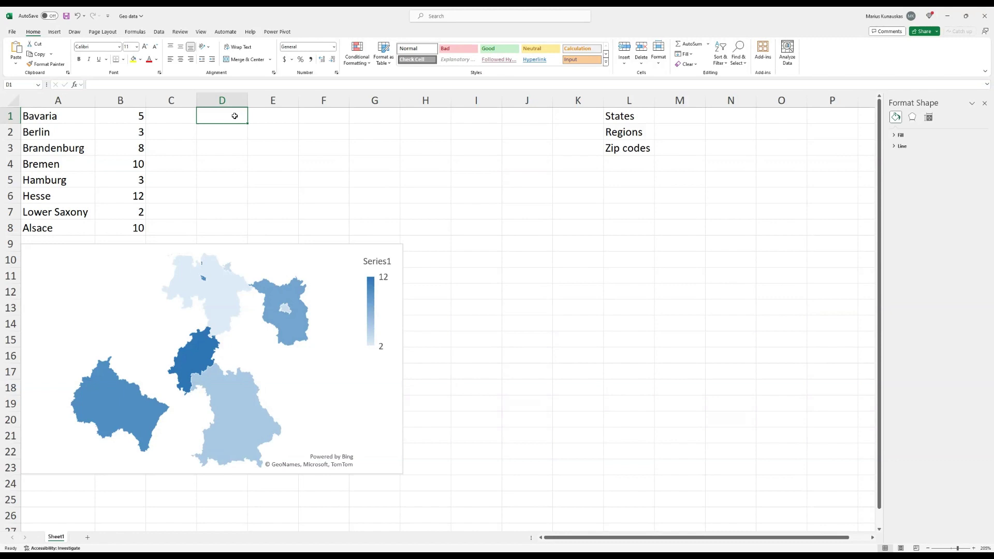
left_click(303, 264)
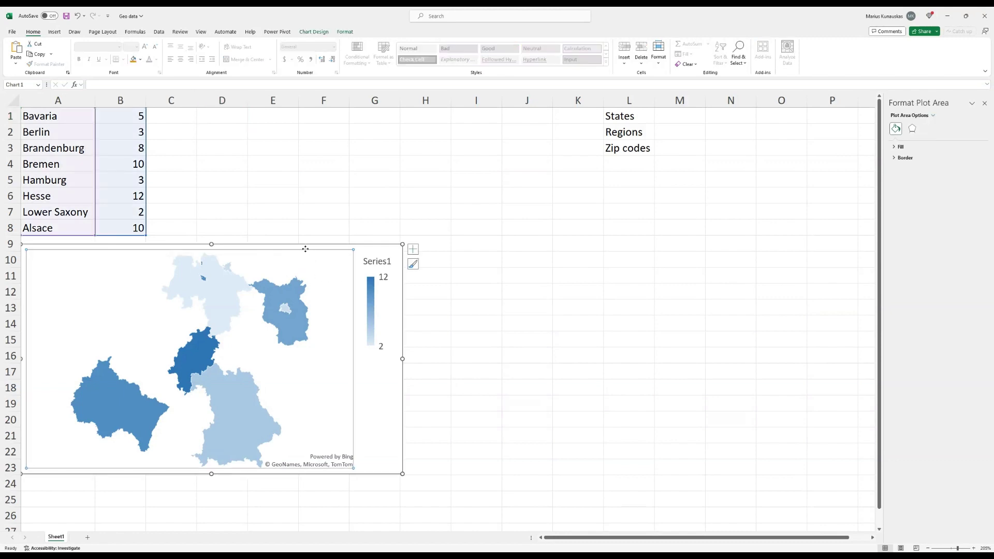
left_click_drag(305, 248, 251, 291)
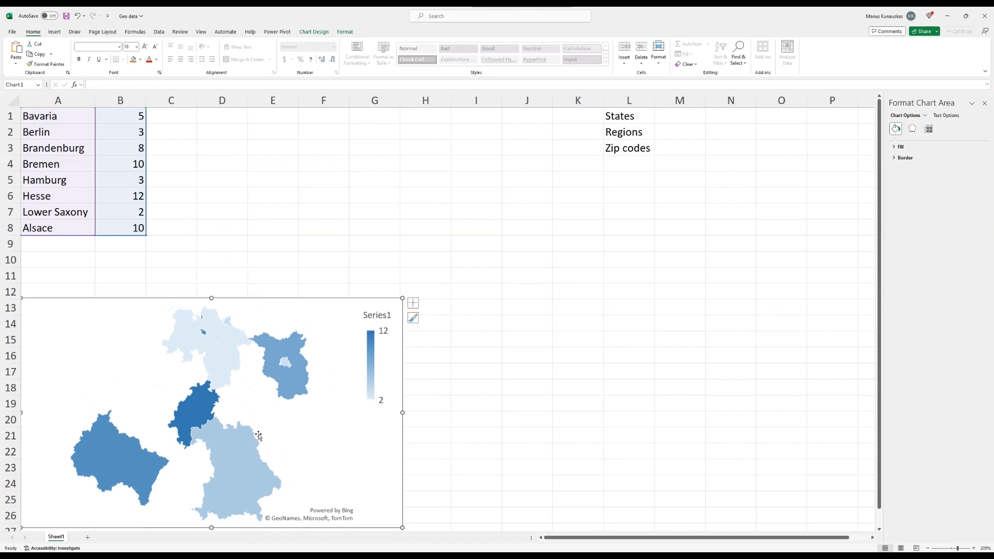
Enter the country names Germany and France in cells D1 and D2
left_click(225, 121)
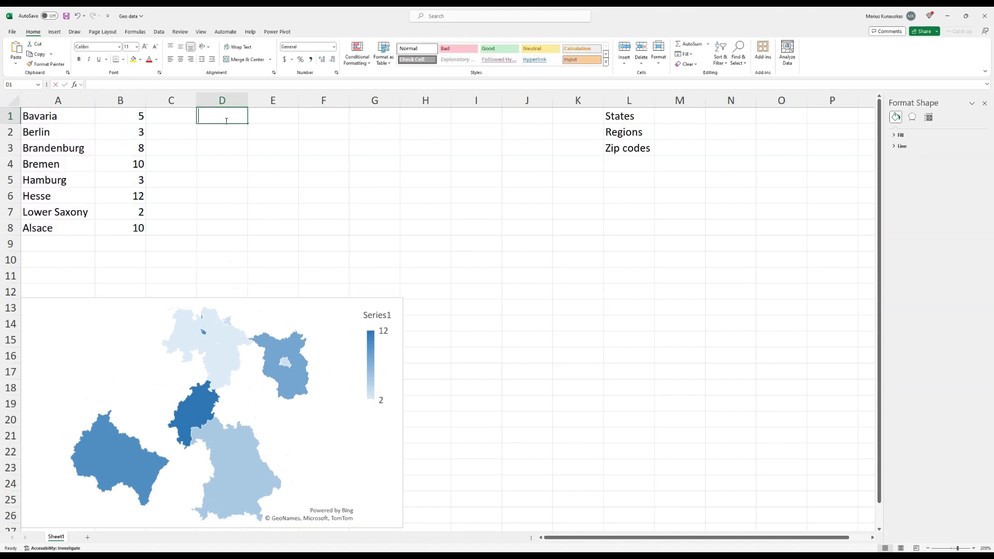
type("German")
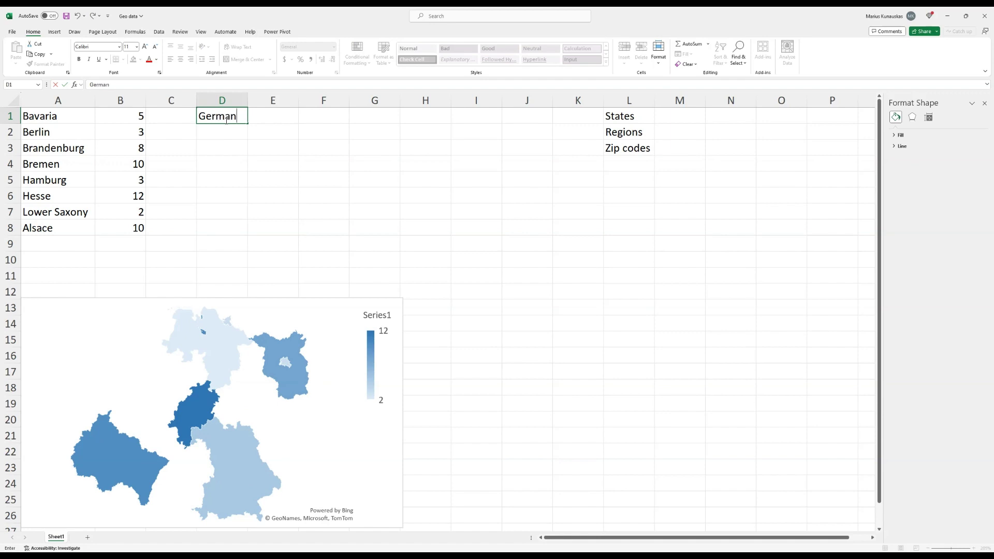
type("y")
key("Return")
type("Franc")
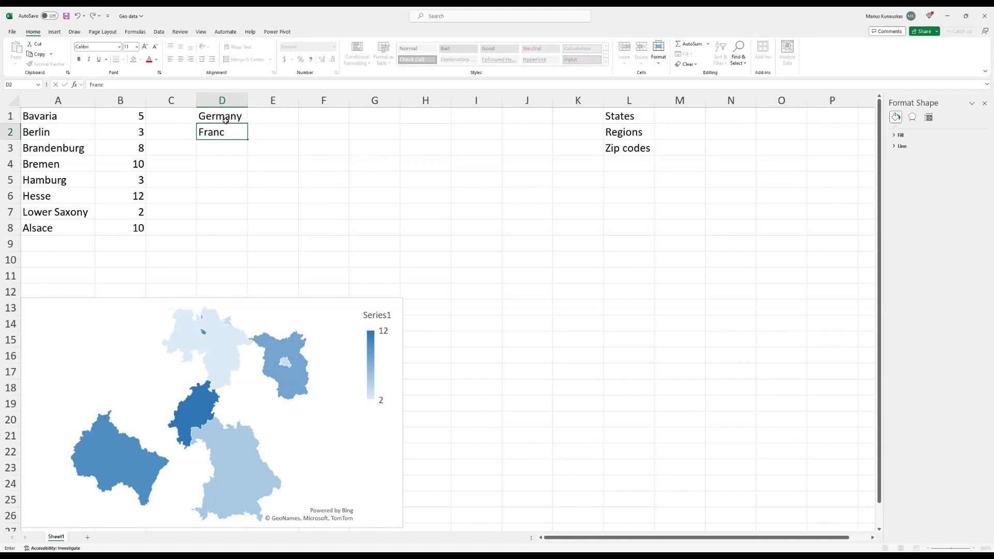
type("e")
key("Return")
Enter the value 1 beside both Germany and France in cells E1 and E2
key("Up")
key("Up")
key("Right")
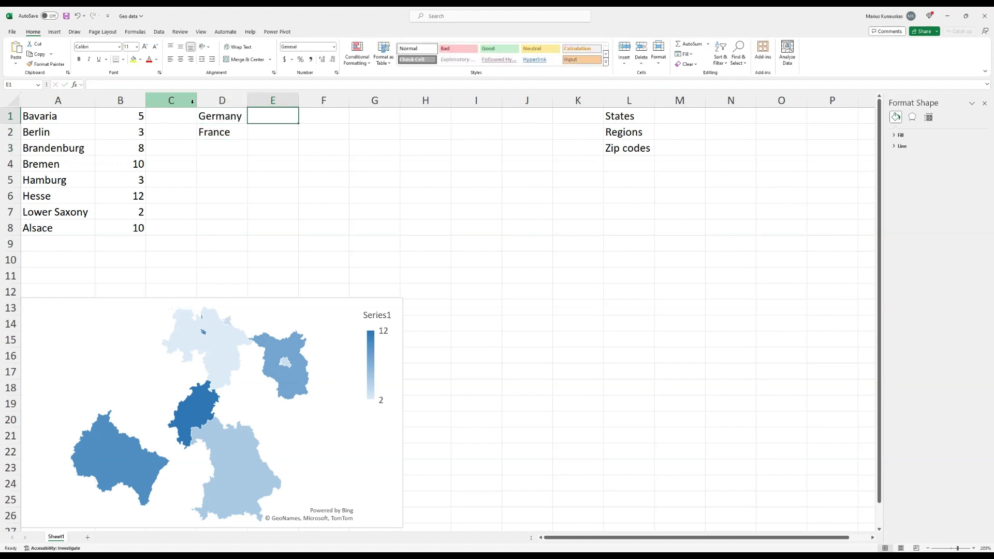
type("1")
key("Return")
type("1")
key("Return")
left_click(322, 169)
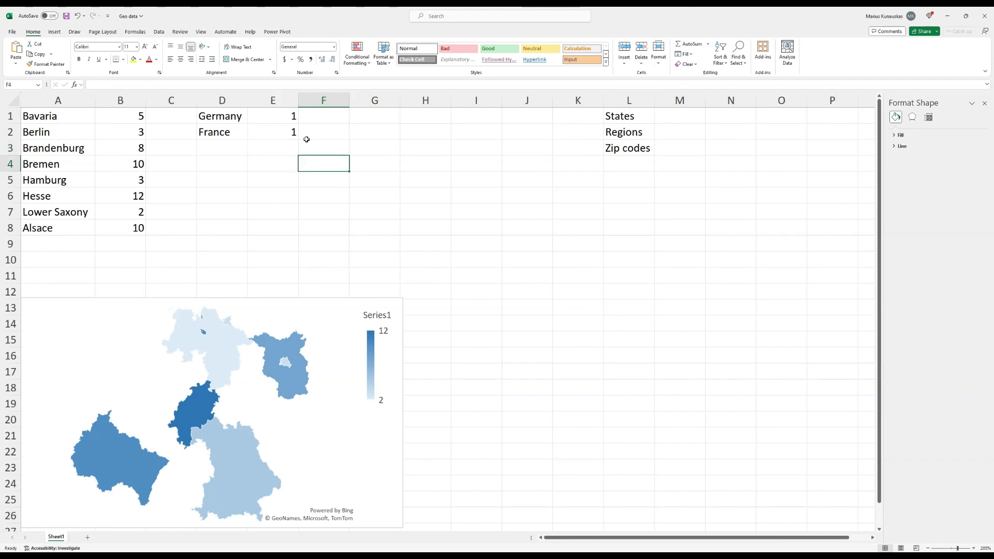
Insert a filled map chart from the country data in D1:E2
left_click_drag(236, 117, 277, 133)
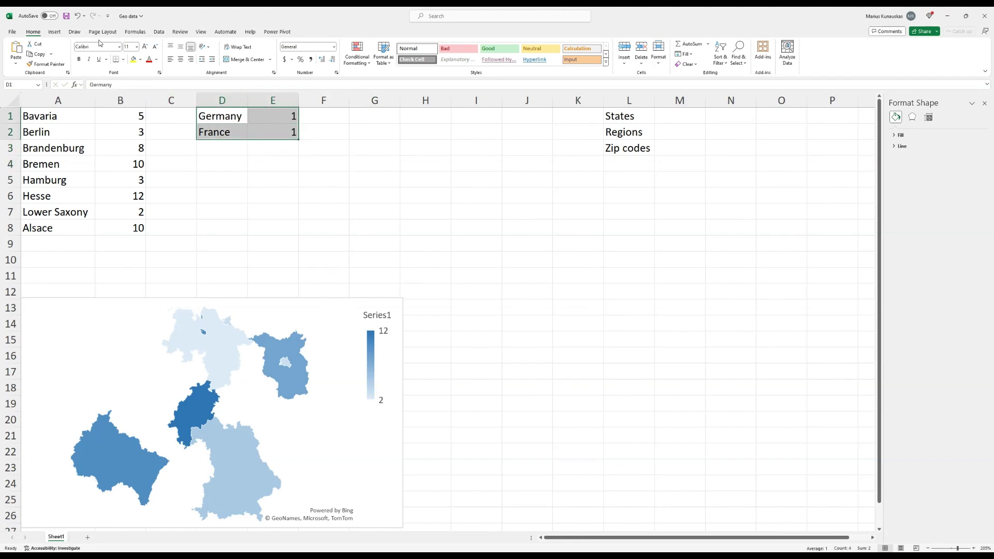
left_click(55, 32)
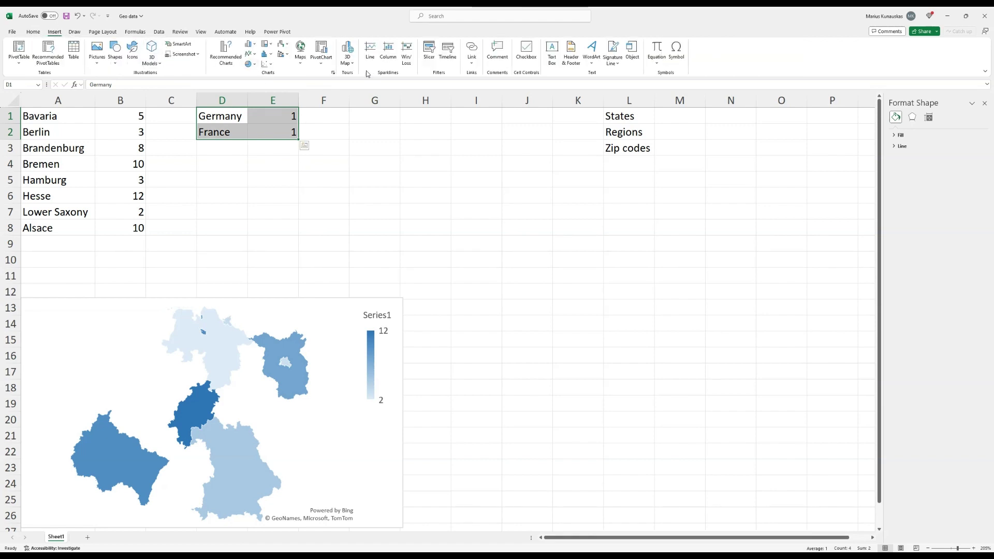
left_click(299, 64)
left_click(304, 91)
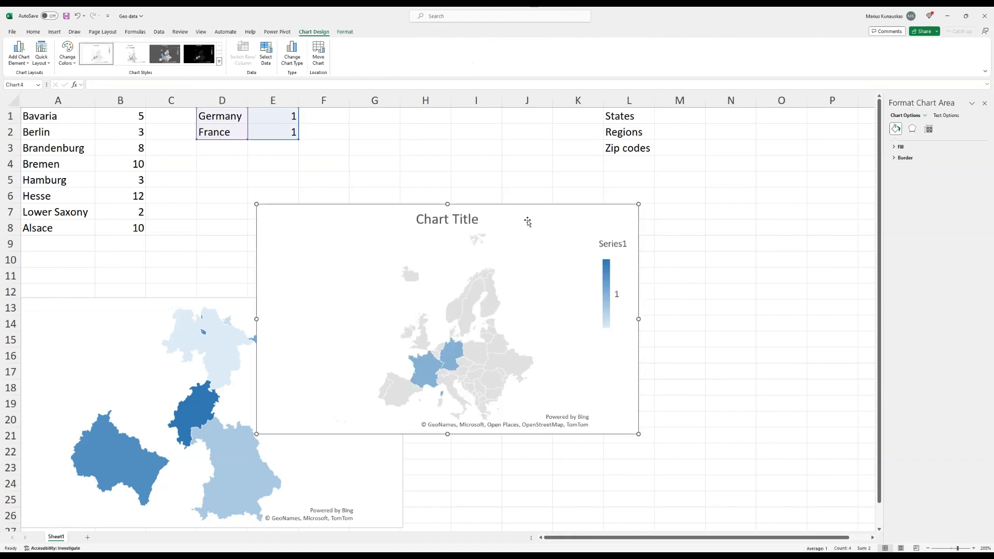
left_click(702, 297)
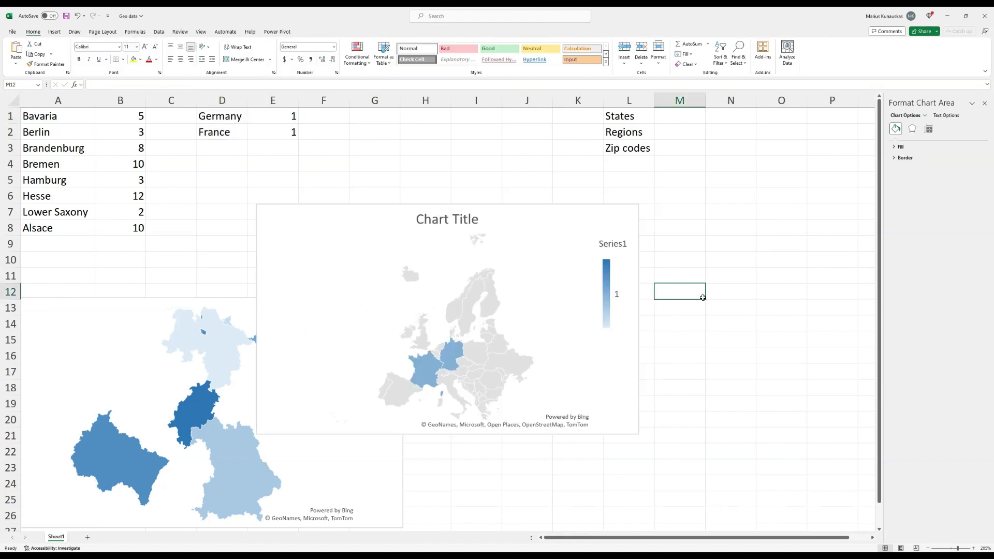
Set the country map chart's map area to Only regions with data
right_click(457, 357)
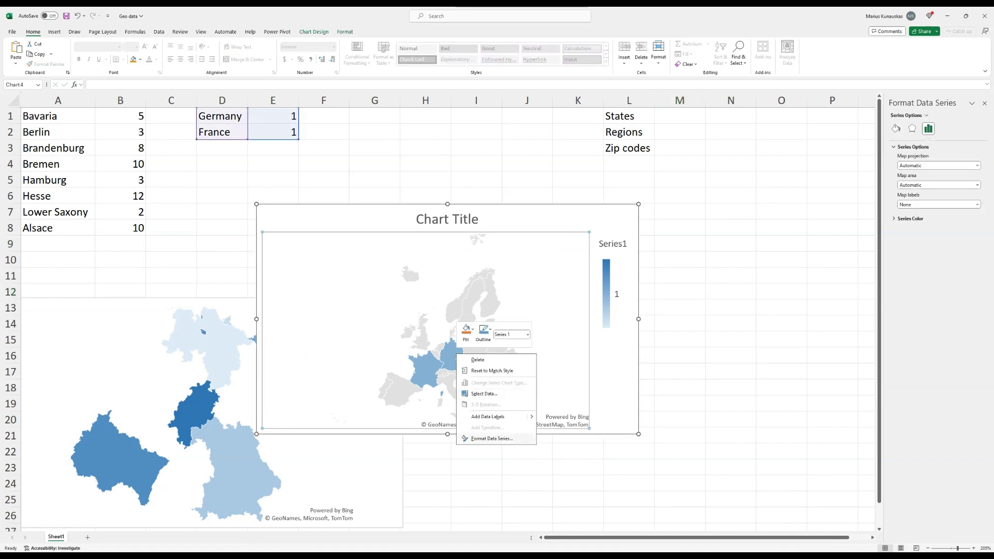
left_click(509, 438)
left_click(915, 186)
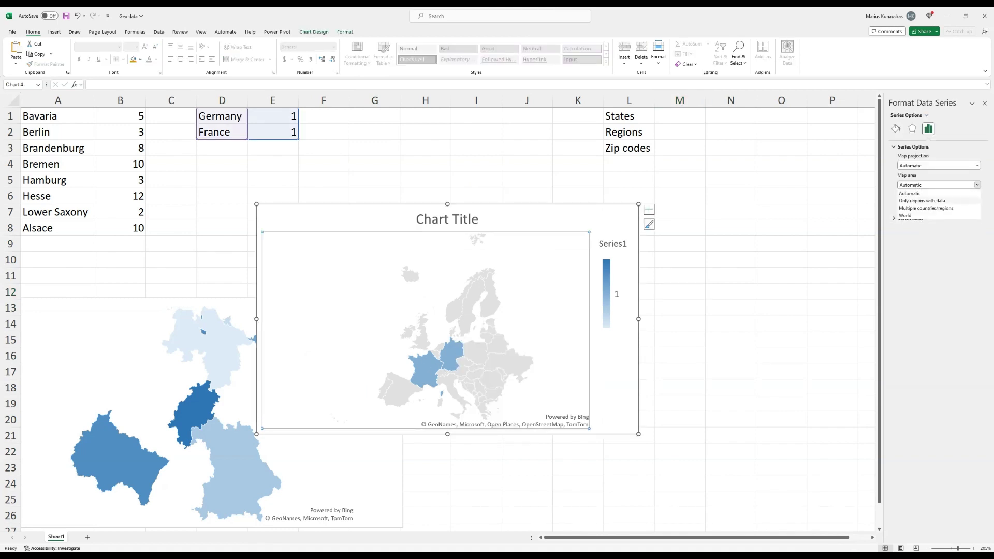
left_click(924, 201)
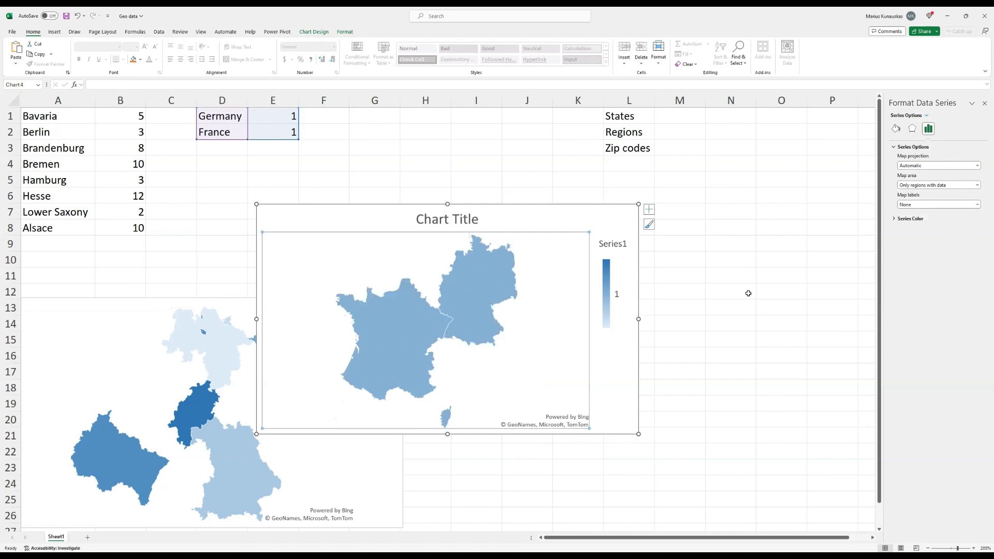
left_click(748, 293)
Enlarge the country map chart from its upper-right corner and delete its title and legend
left_click(642, 205)
left_click_drag(642, 205, 770, 164)
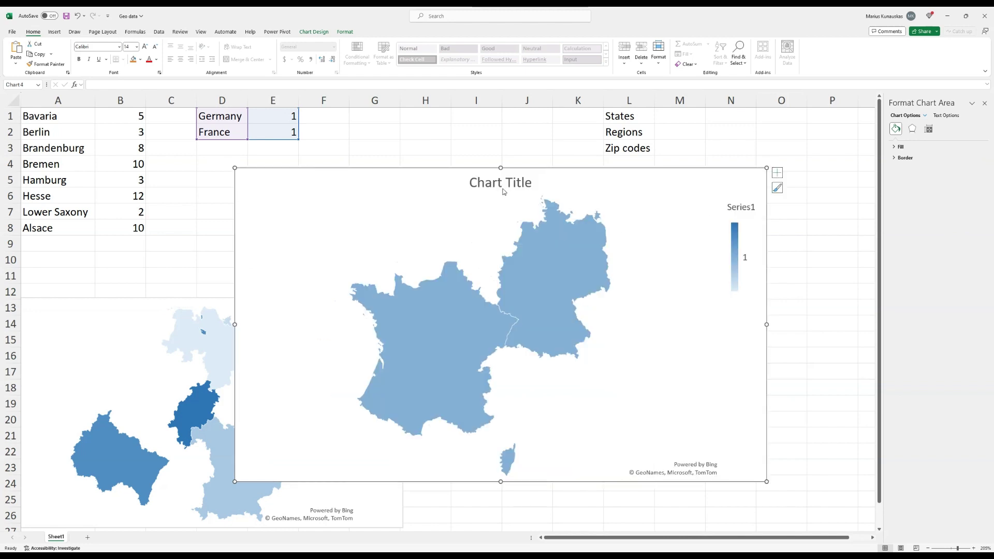
left_click(503, 191)
key("Delete")
left_click(741, 234)
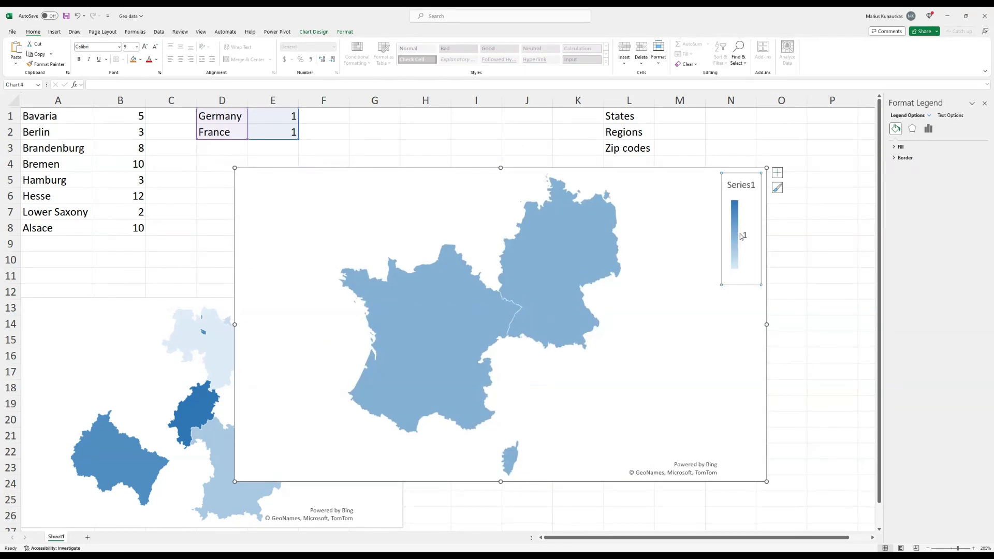
key("Delete")
left_click(816, 441)
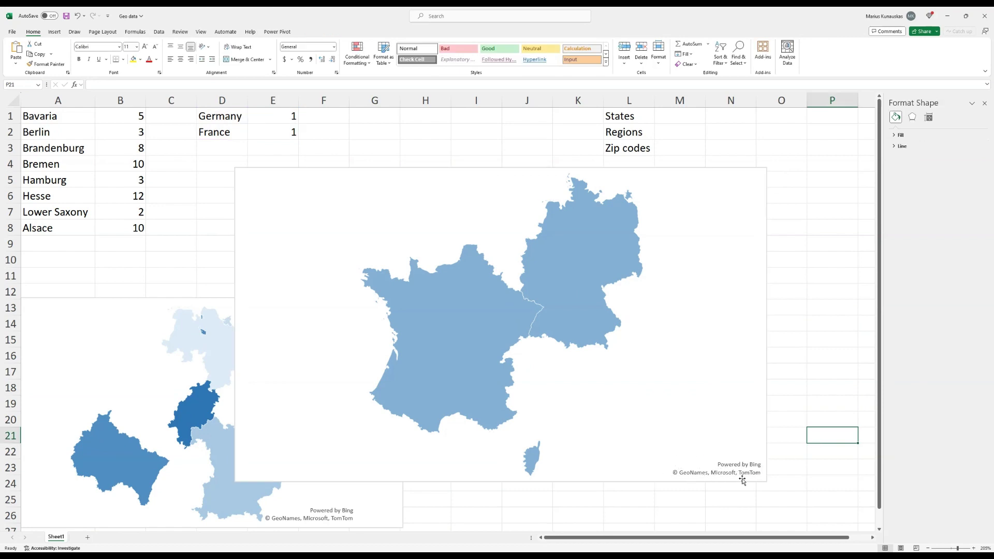
Enlarge the country map chart further so it reaches up to row 2 and across to column P
left_click(732, 185)
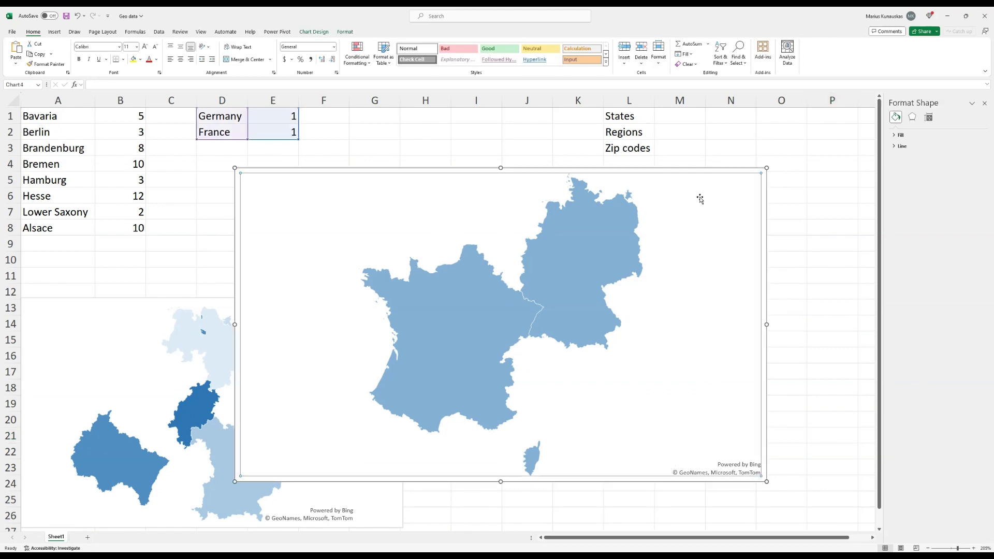
left_click_drag(767, 167, 827, 131)
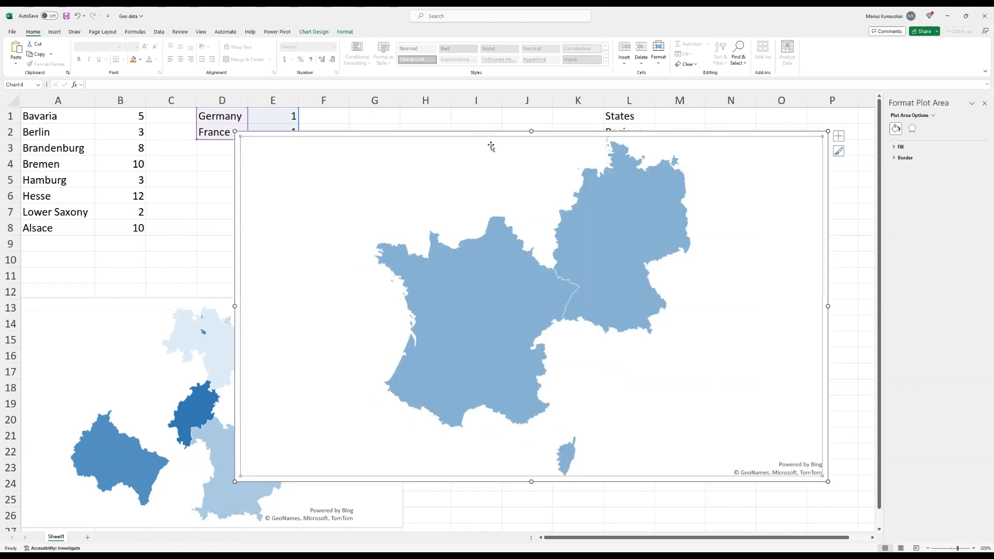
left_click(782, 114)
Set both the minimum and maximum series colours of the country map to the same grey theme shade
right_click(622, 259)
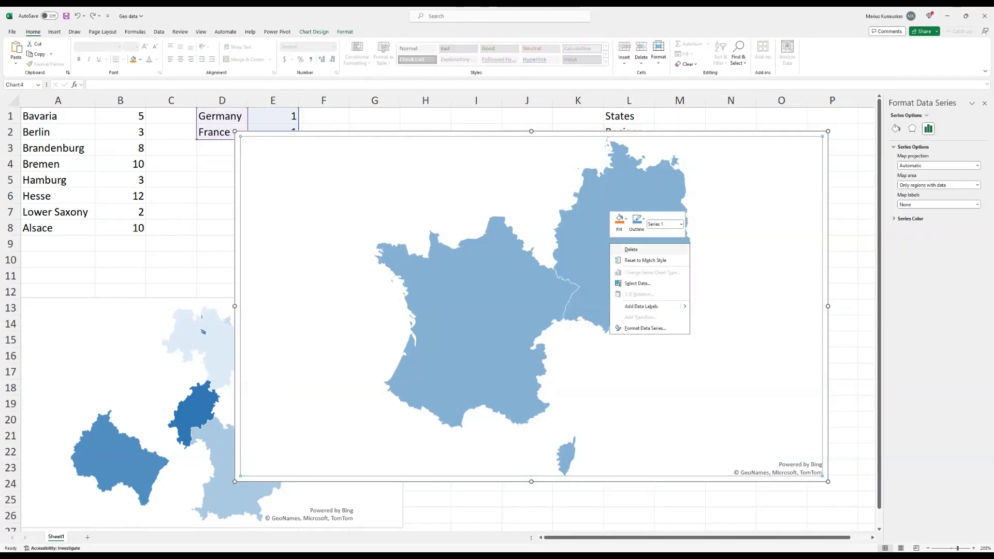
left_click(672, 327)
left_click(894, 218)
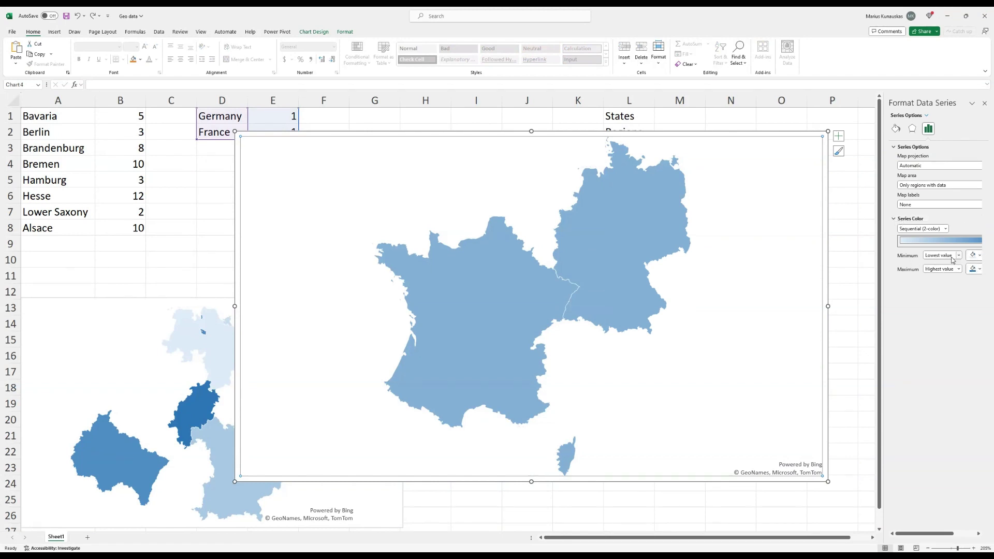
left_click(978, 257)
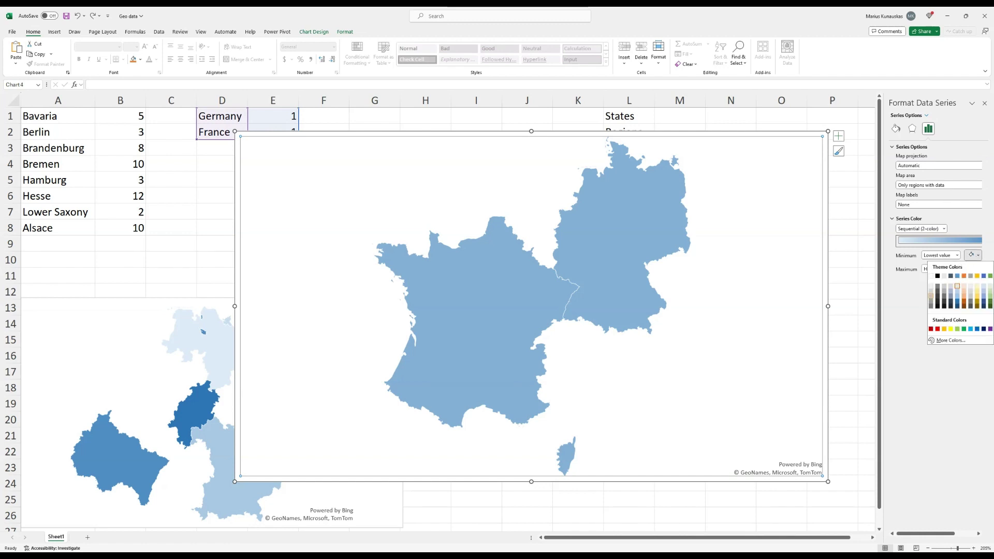
left_click(931, 297)
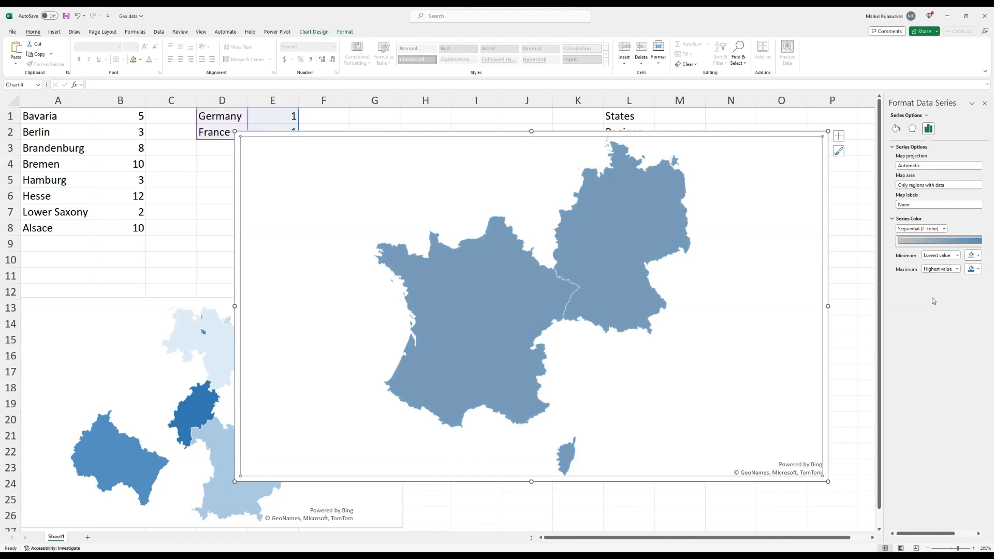
left_click(977, 270)
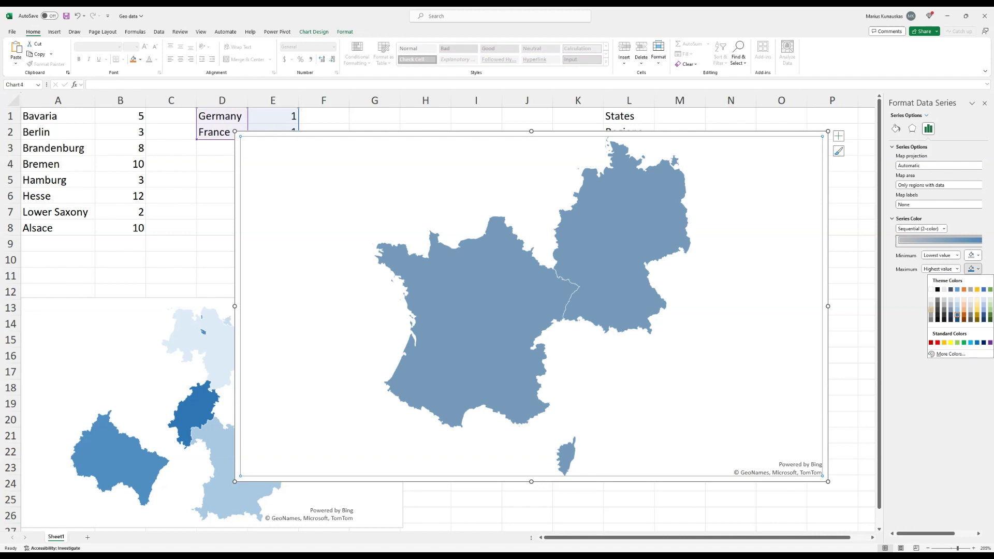
left_click(931, 314)
Set the country map's chart area to no fill and no outline
left_click(492, 135)
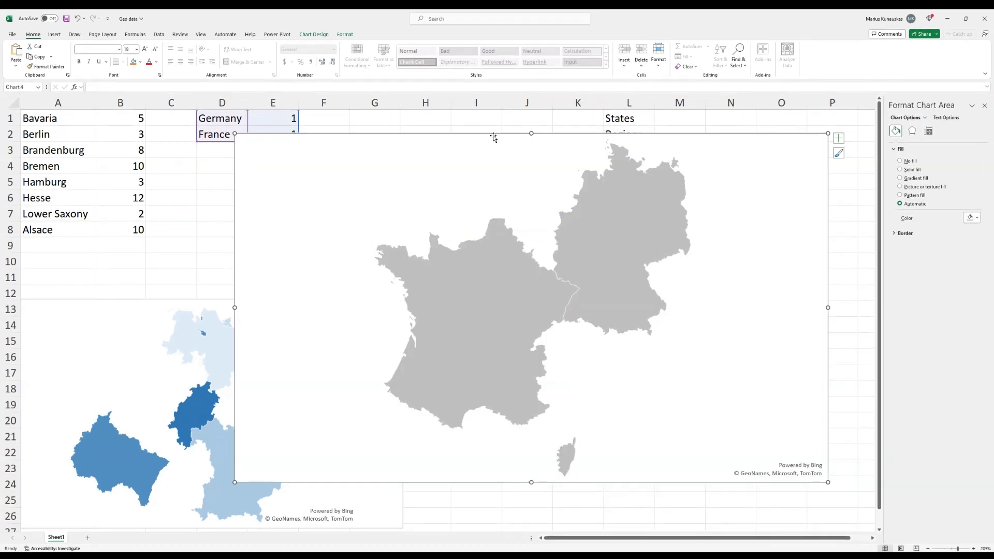
left_click(344, 34)
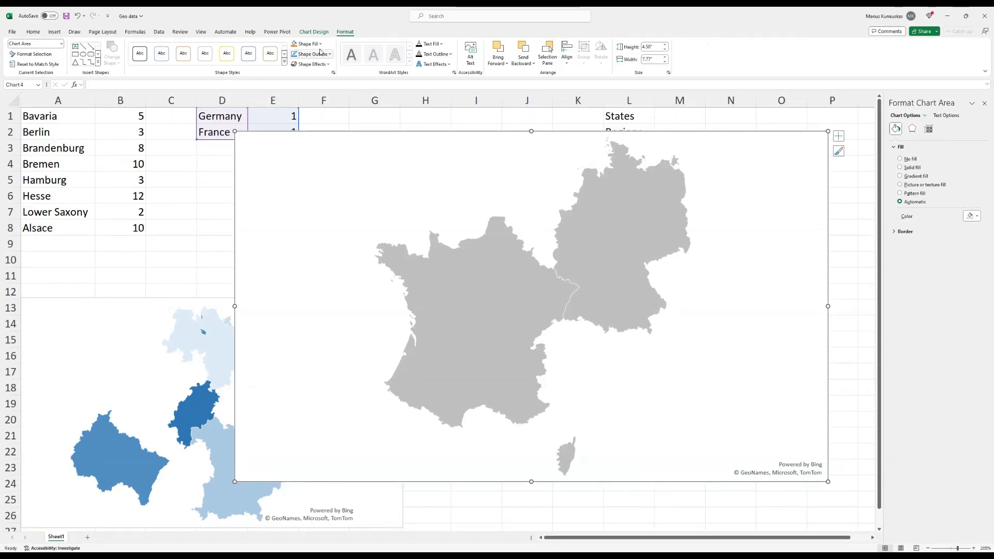
left_click(318, 48)
left_click(311, 142)
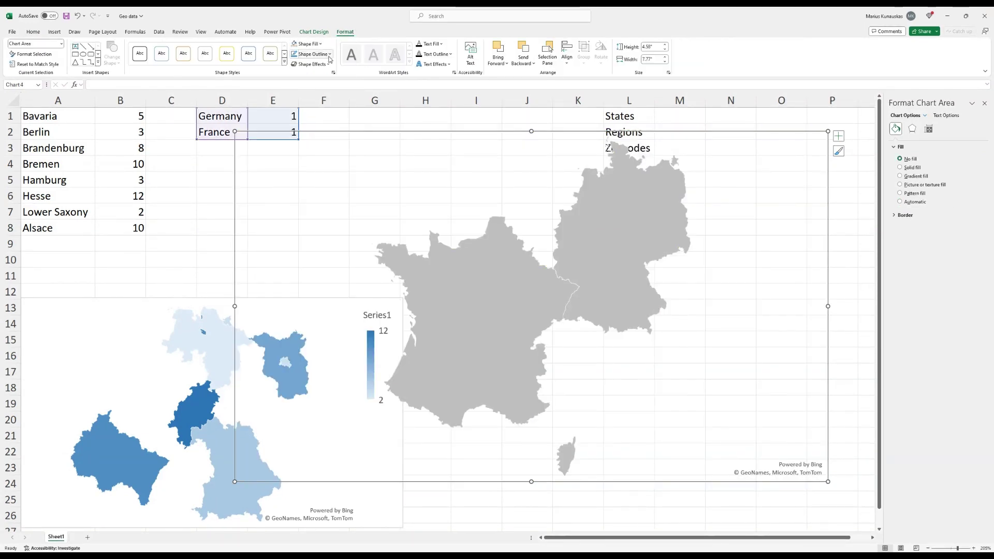
left_click(313, 54)
left_click(315, 152)
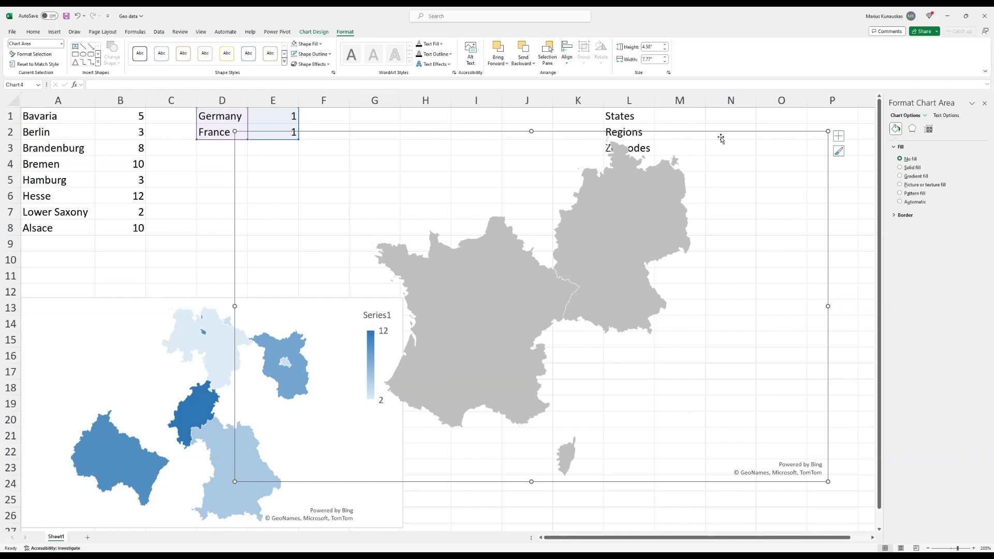
Move the country map chart down by about one row and bring the state map chart to the front
left_click(709, 193)
left_click_drag(720, 135, 722, 156)
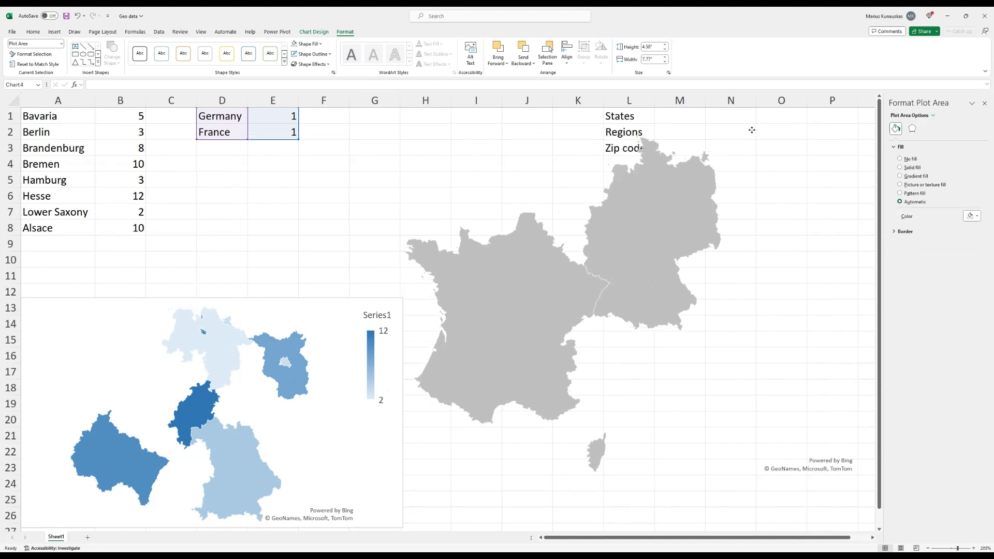
left_click(246, 296)
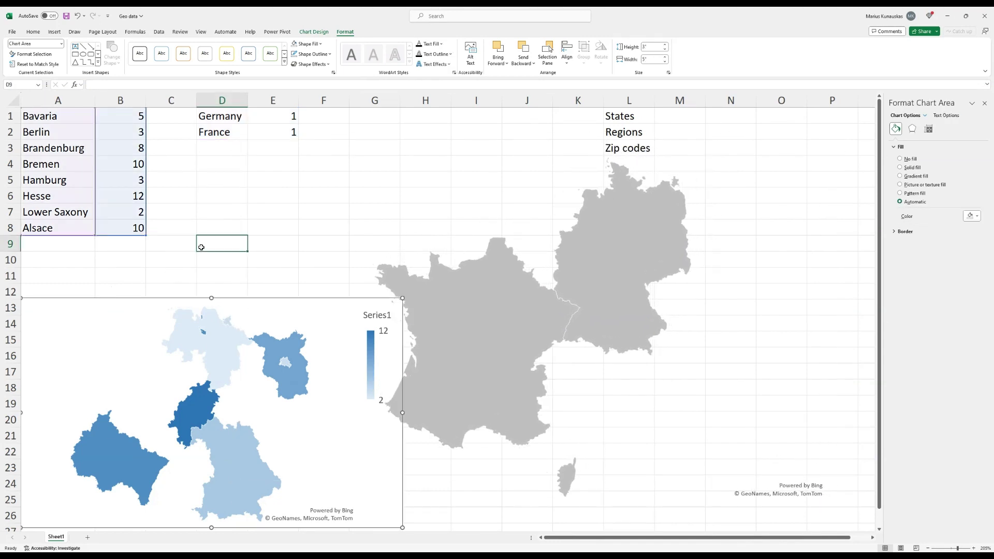
left_click(153, 300)
right_click(153, 300)
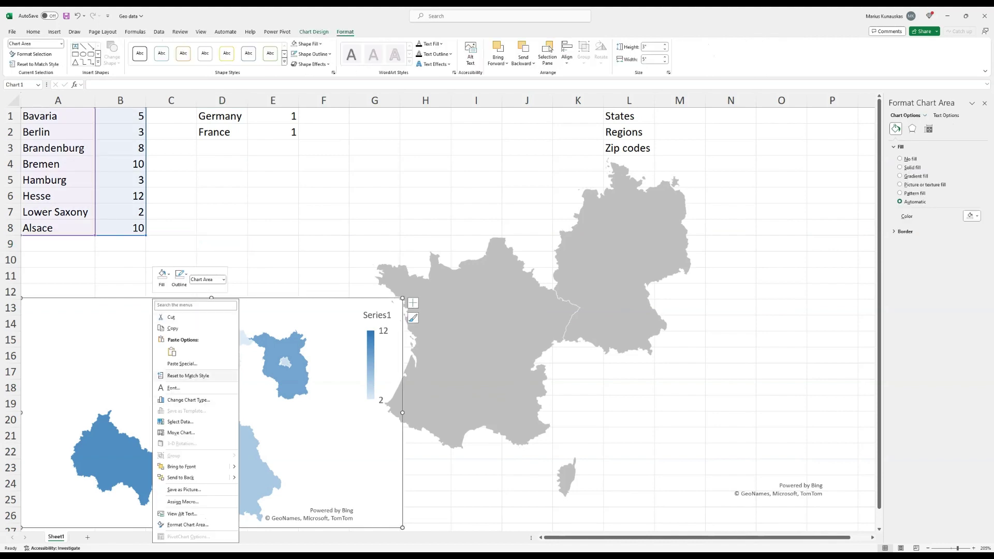
left_click(181, 467)
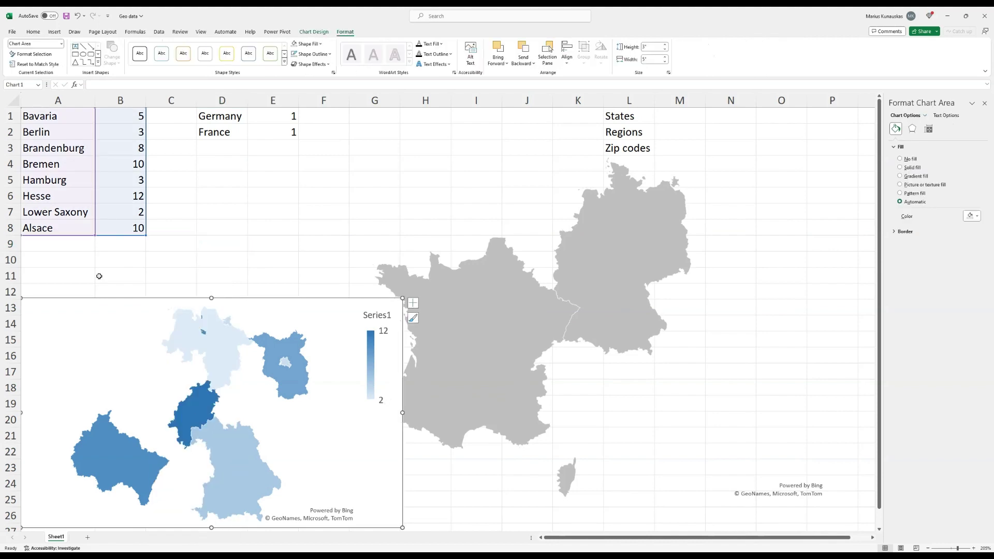
Move the state map chart up about one row and set its chart area to no fill and no outline
mouse_move(103, 303)
left_mouse_down()
mouse_move(158, 290)
mouse_move(389, 176)
mouse_move(357, 217)
mouse_move(98, 285)
left_mouse_up()
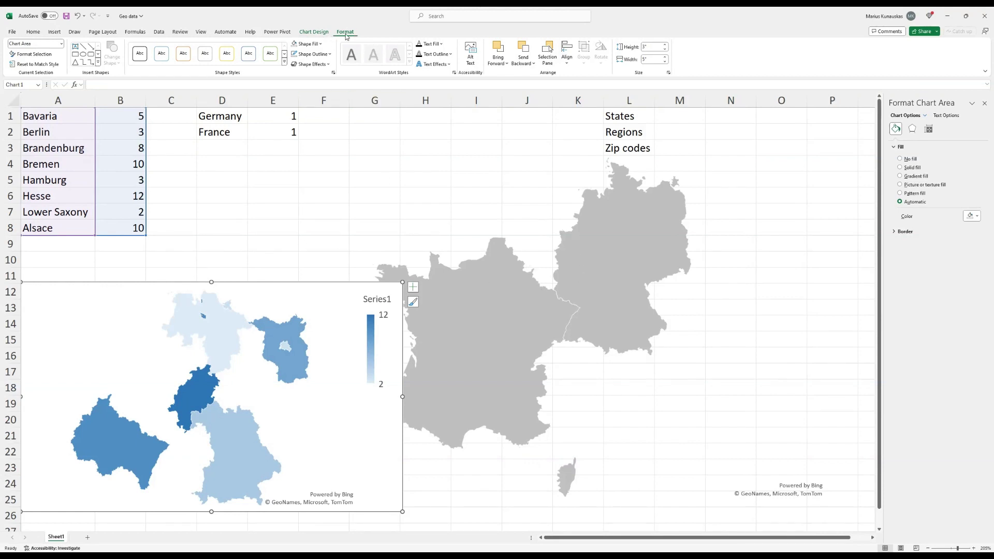
left_click(308, 44)
left_click(317, 141)
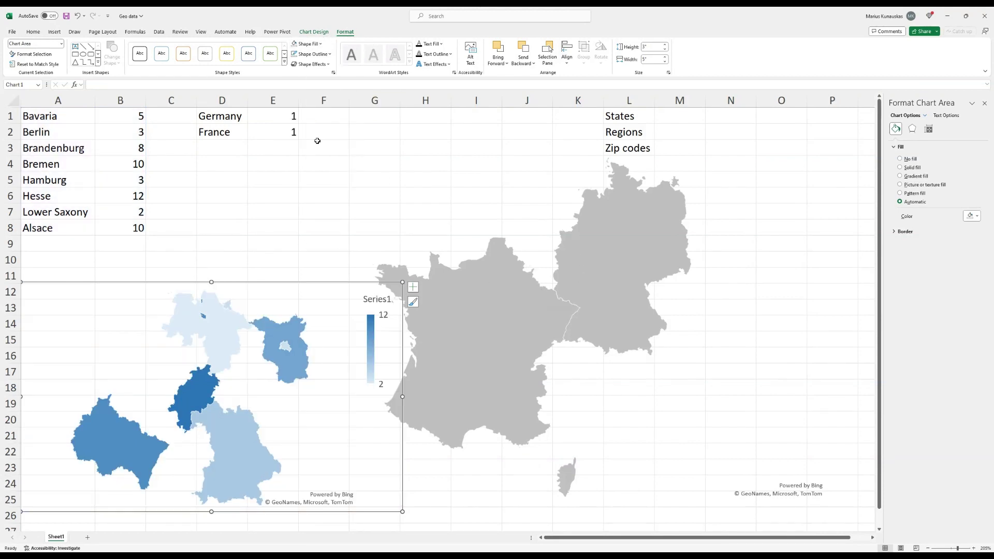
left_click(308, 44)
left_click(316, 145)
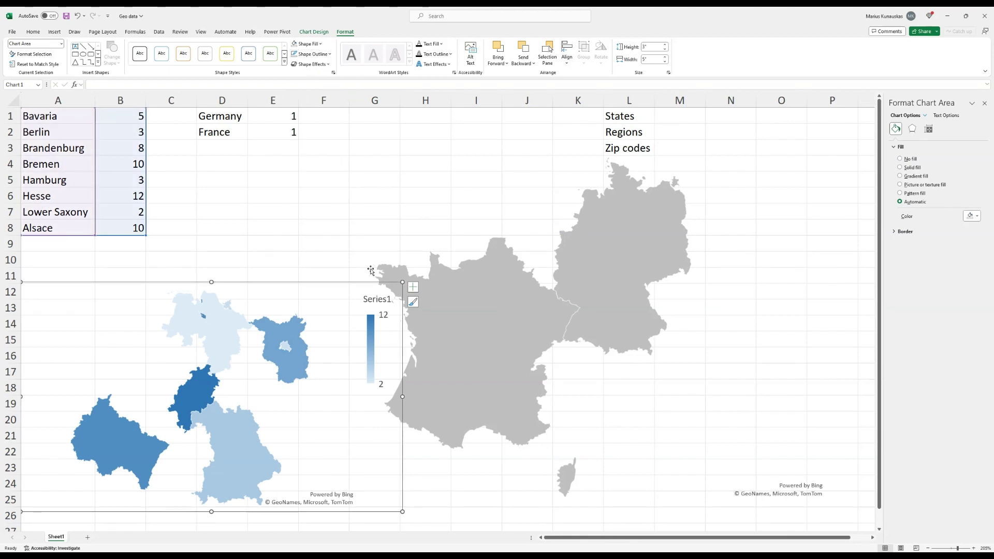
Delete the state map's legend and place the state map over Germany on the grey country map
left_click(373, 326)
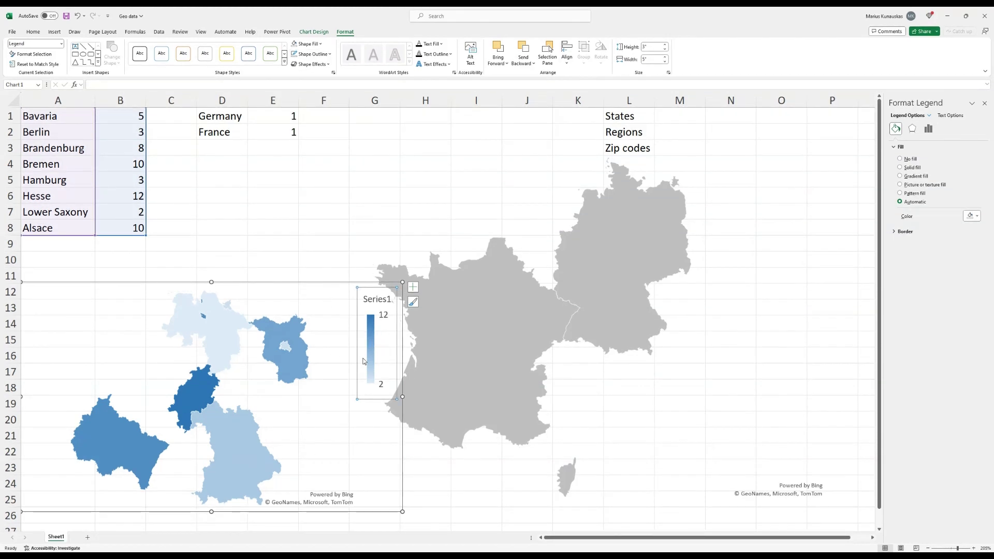
key("Delete")
left_click_drag(284, 285, 668, 167)
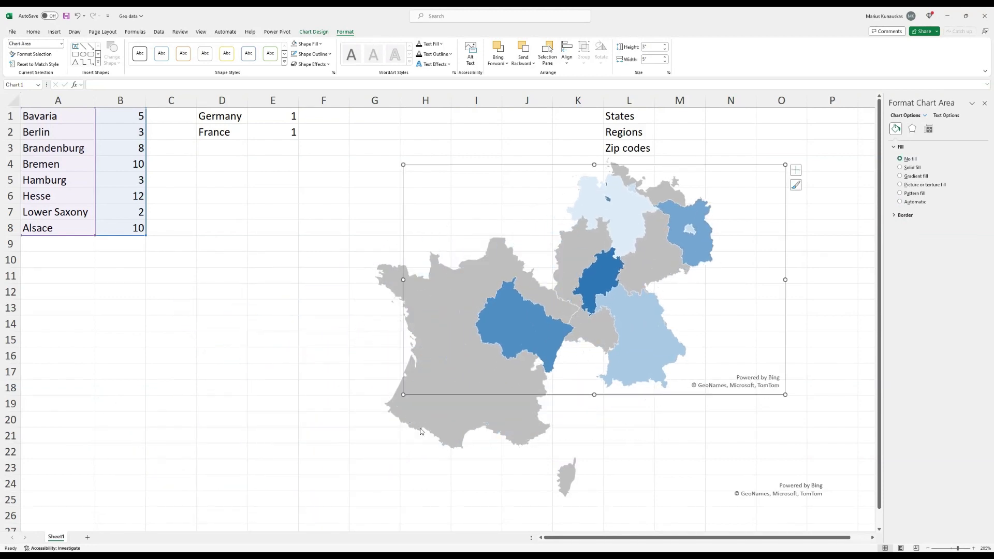
Nudge the grey country map chart slightly down and to the left beneath the state map
left_click(420, 430)
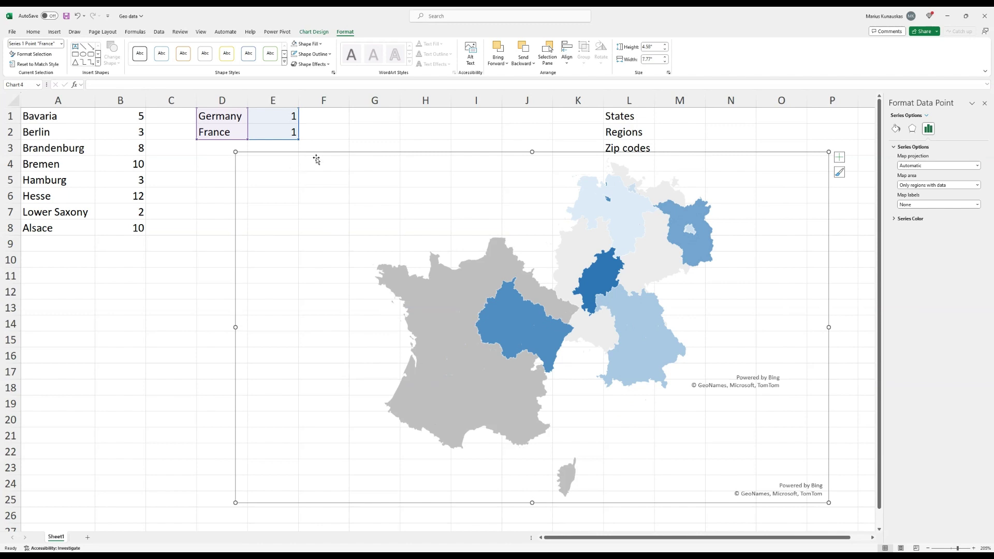
left_click_drag(316, 160, 311, 169)
left_click(574, 278)
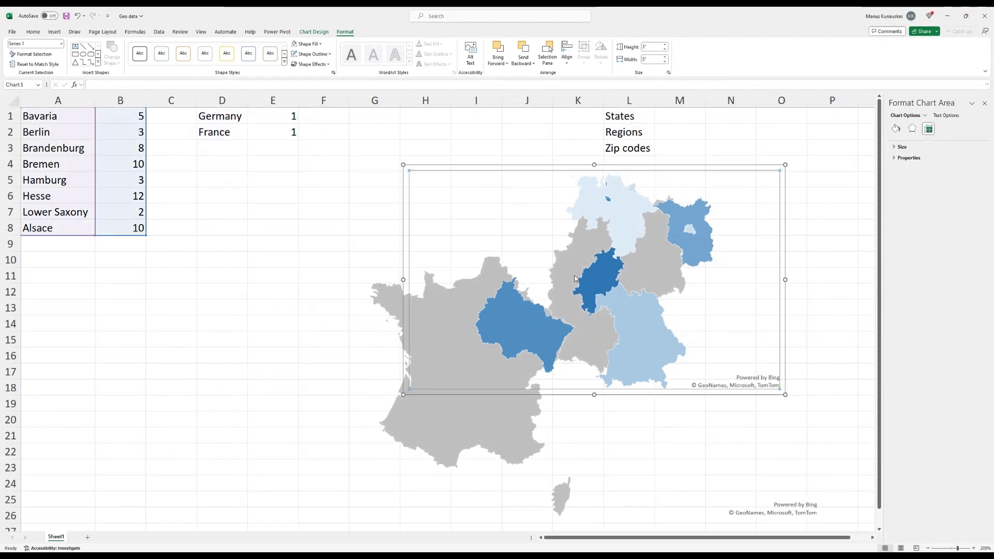
Shrink the state map chart to about 2.85 by 4.7 inches and reposition it over Germany
left_click(575, 278)
left_click_drag(404, 394, 411, 394)
left_click_drag(535, 168, 531, 165)
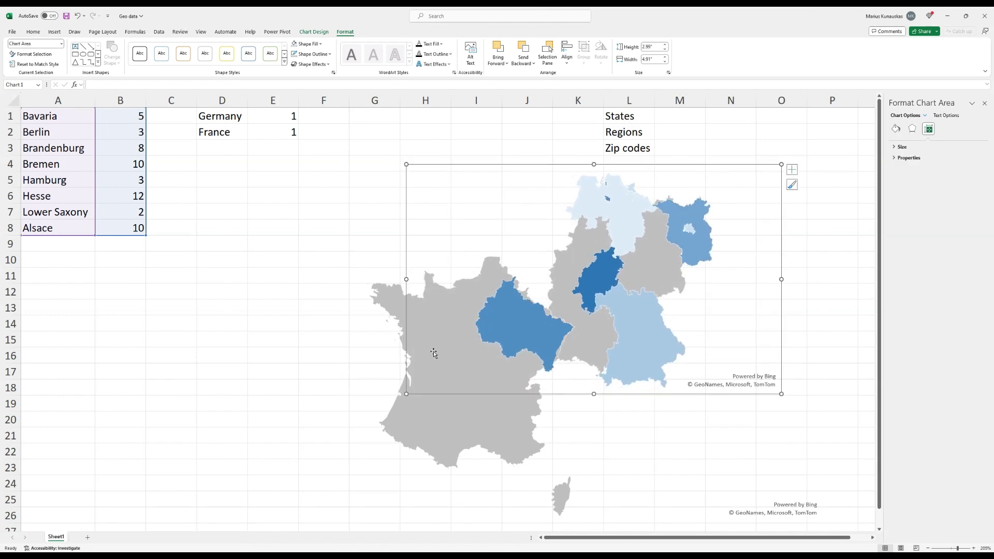
left_click_drag(406, 394, 423, 384)
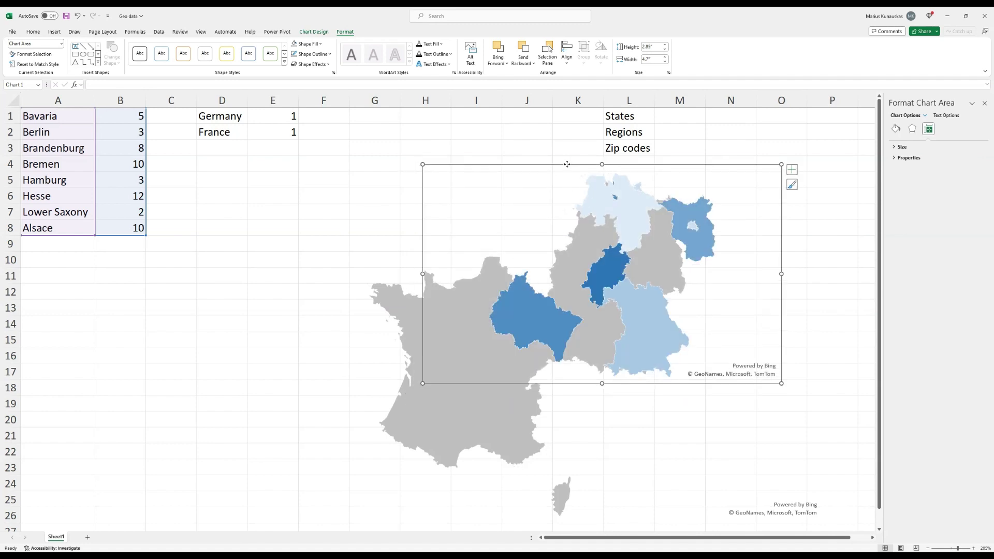
left_click_drag(567, 164, 558, 172)
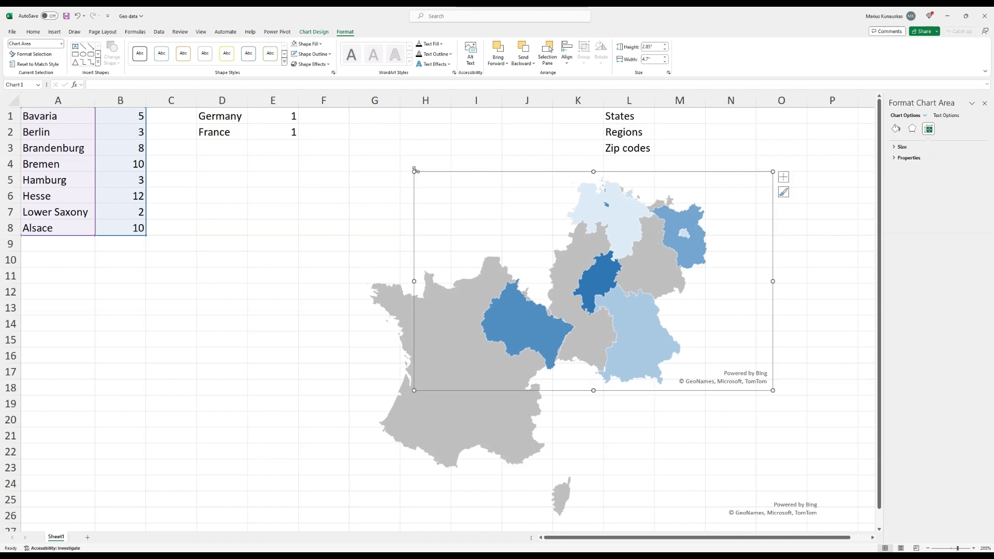
Shrink the state map chart further to about 2.37 by 3.71 inches and align its states within Germany's outline
left_click_drag(414, 171, 436, 182)
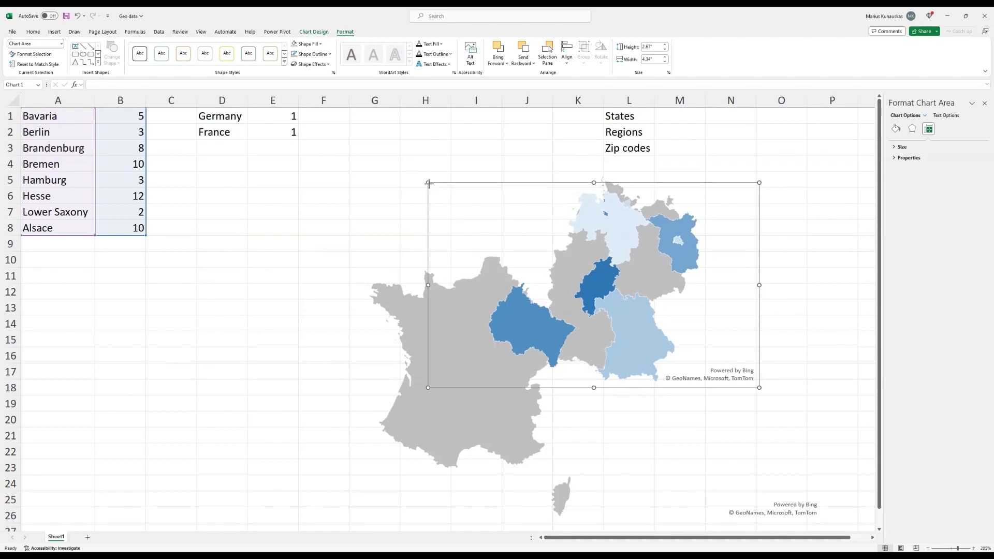
left_click(472, 184)
left_click_drag(472, 185, 589, 199)
left_click(717, 433)
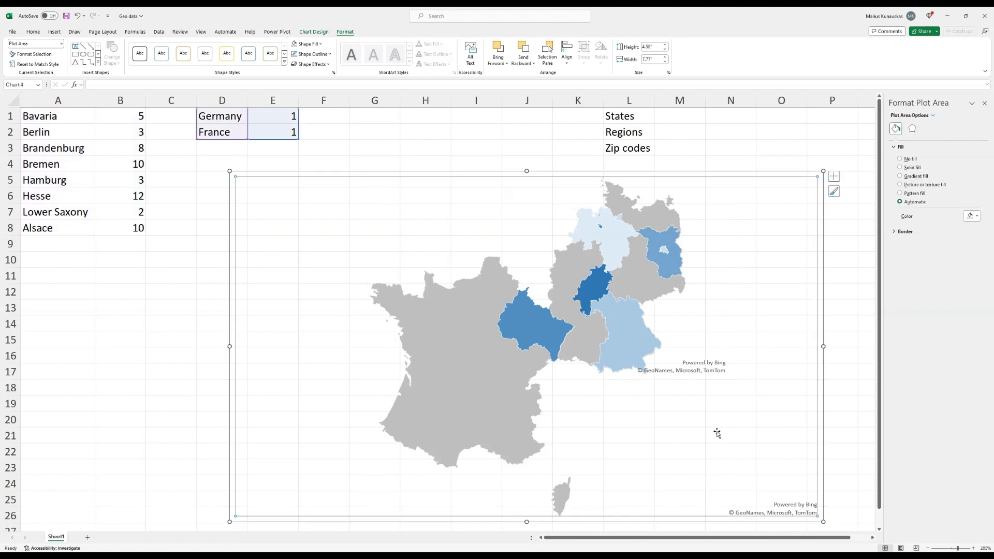
Select the state map and country map charts together and group them into one object
left_click(356, 149)
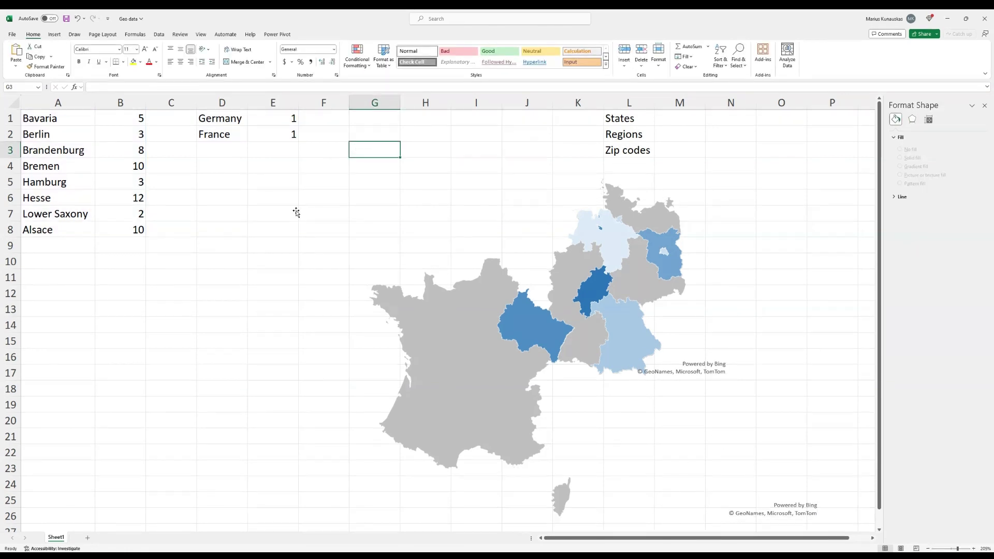
left_click(498, 179)
left_click(575, 147)
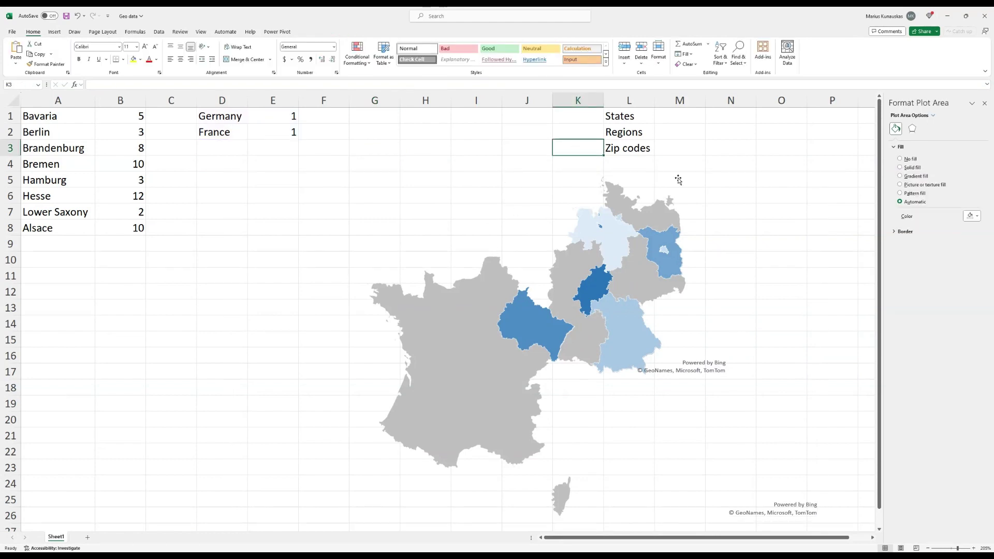
left_click(673, 174)
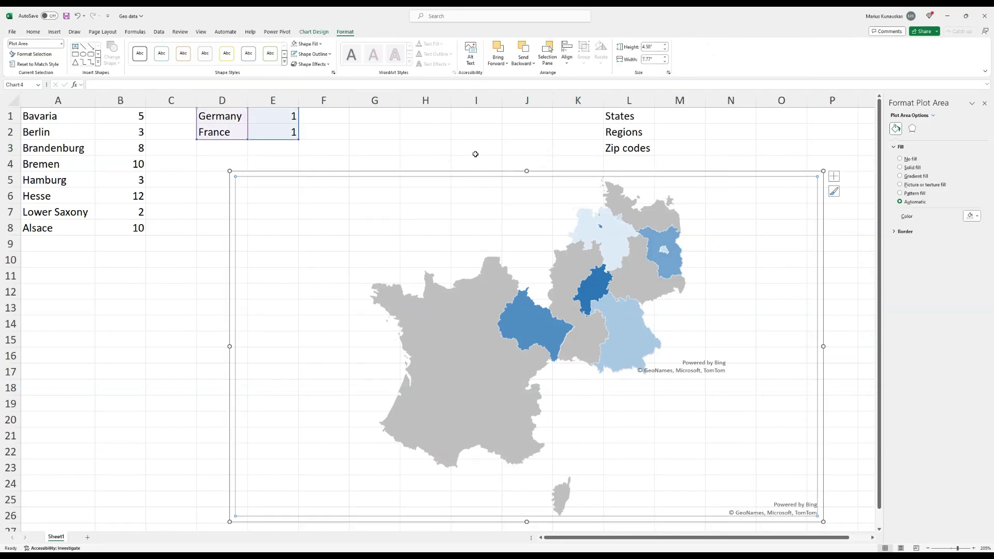
left_click(473, 150)
left_click(443, 325)
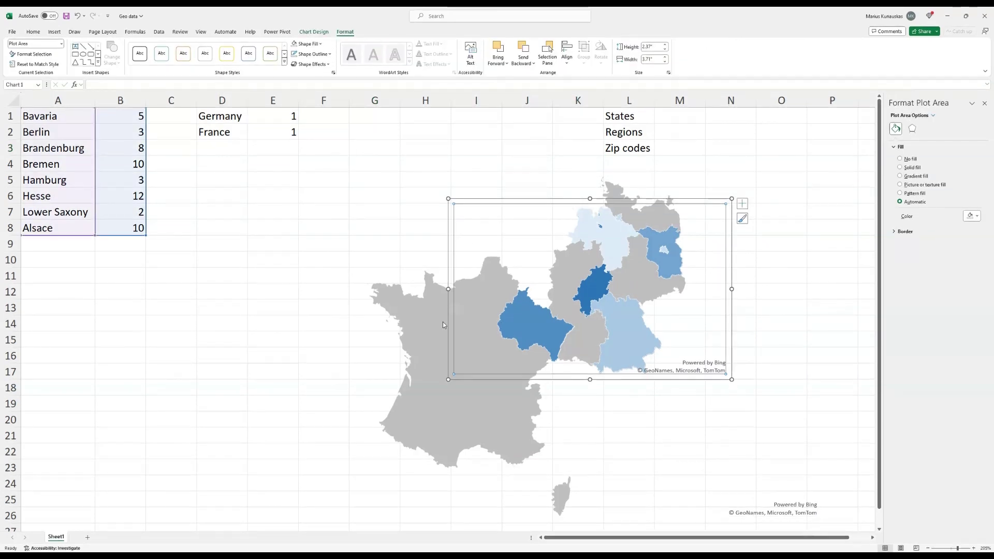
left_click(357, 284)
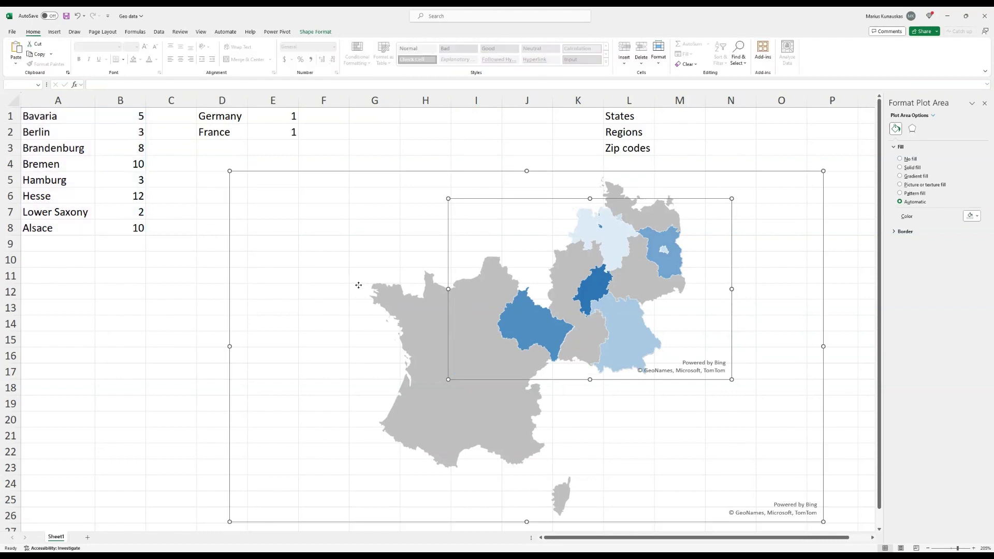
right_click(369, 224)
mouse_move(415, 291)
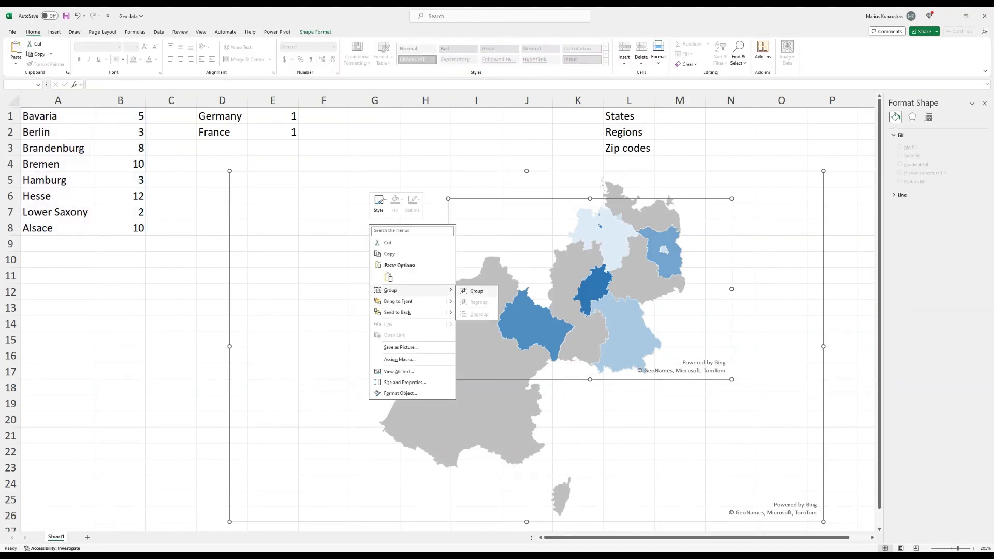
left_click(476, 290)
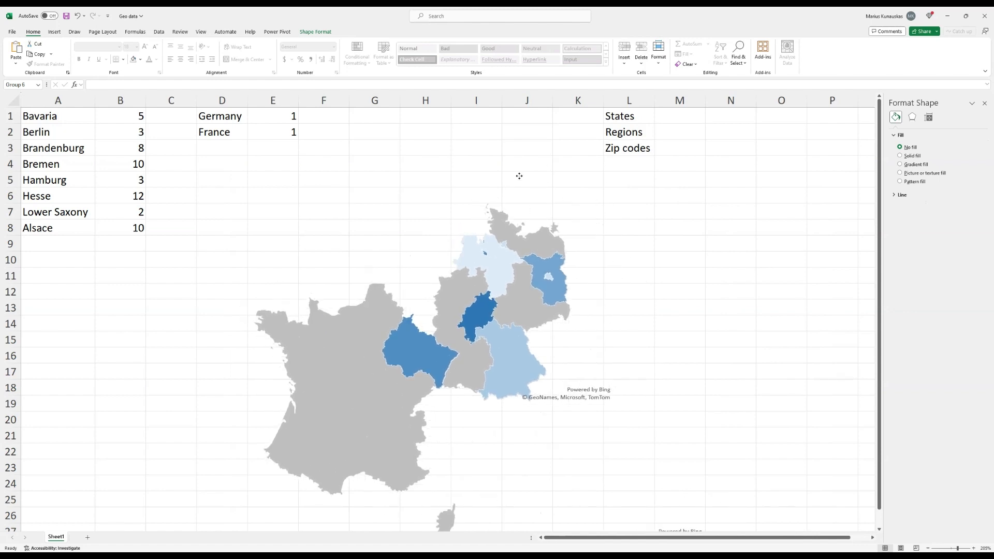
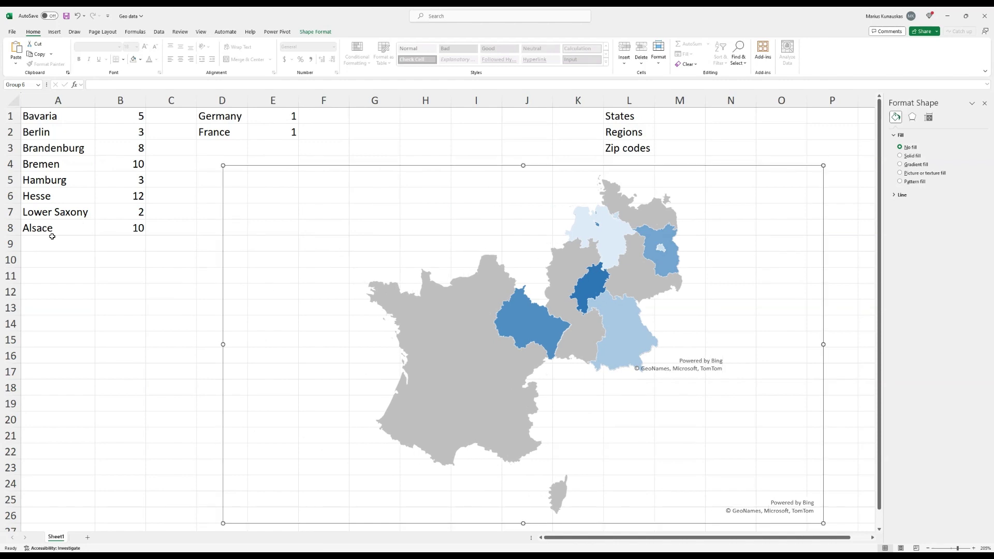
Set Bremen's value in cell B4 to 50
left_click(137, 163)
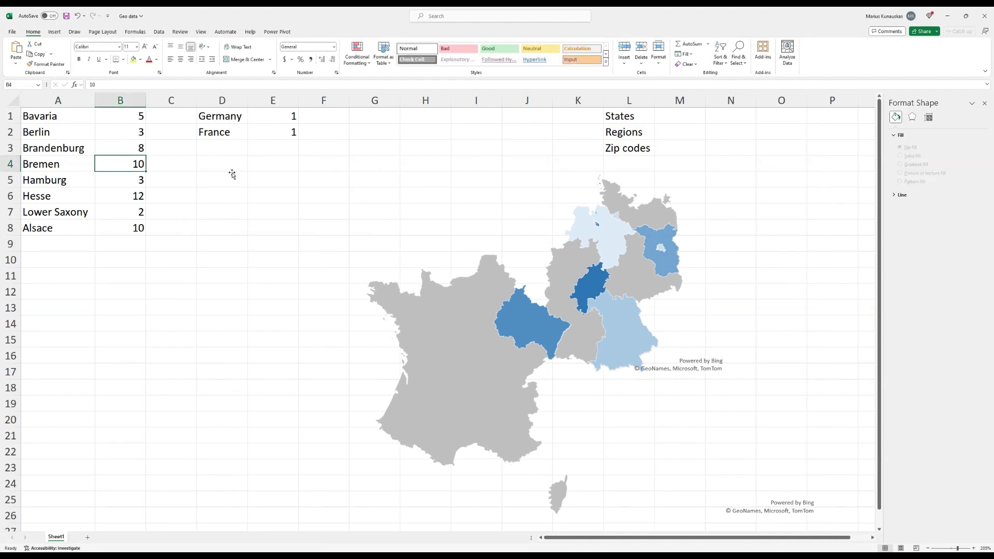
type("50")
key("Return")
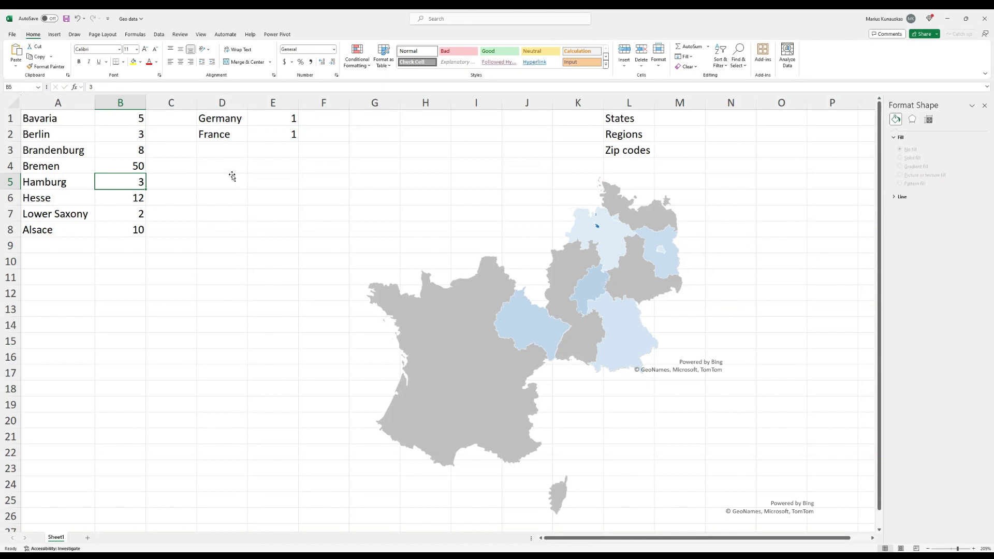
Copy the grouped map and paste it at cell A1 of the Method 2 sheet in the Google Sheets file Geo Charts
left_click(550, 183)
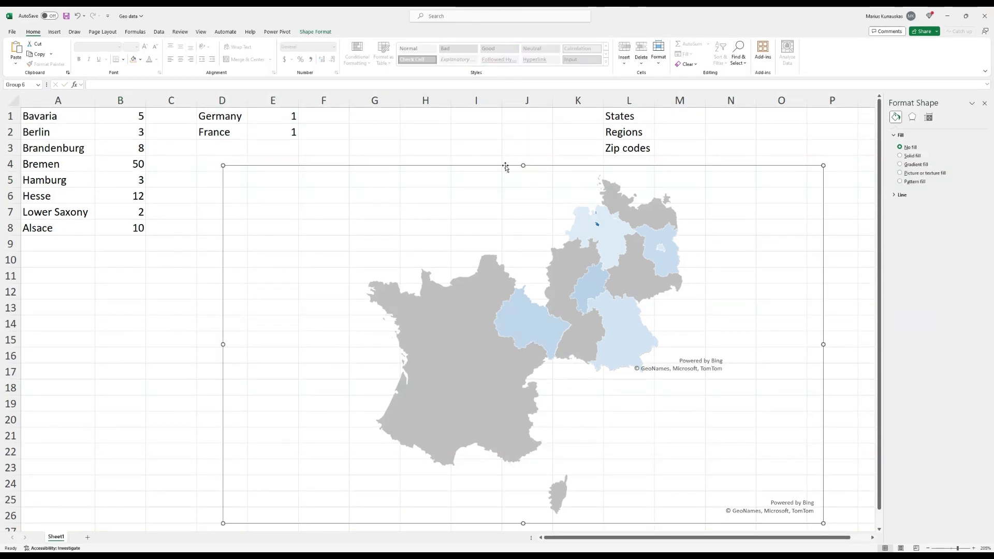
left_click_drag(494, 165, 396, 158)
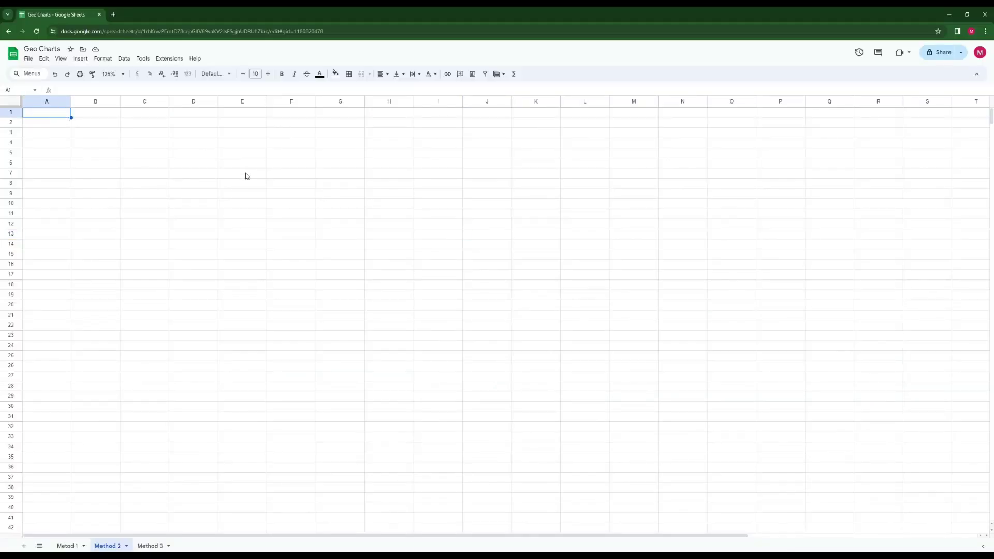
key("ctrl+v")
mouse_move(367, 243)
left_mouse_down()
mouse_move(385, 252)
mouse_move(383, 265)
mouse_move(372, 245)
left_mouse_up()
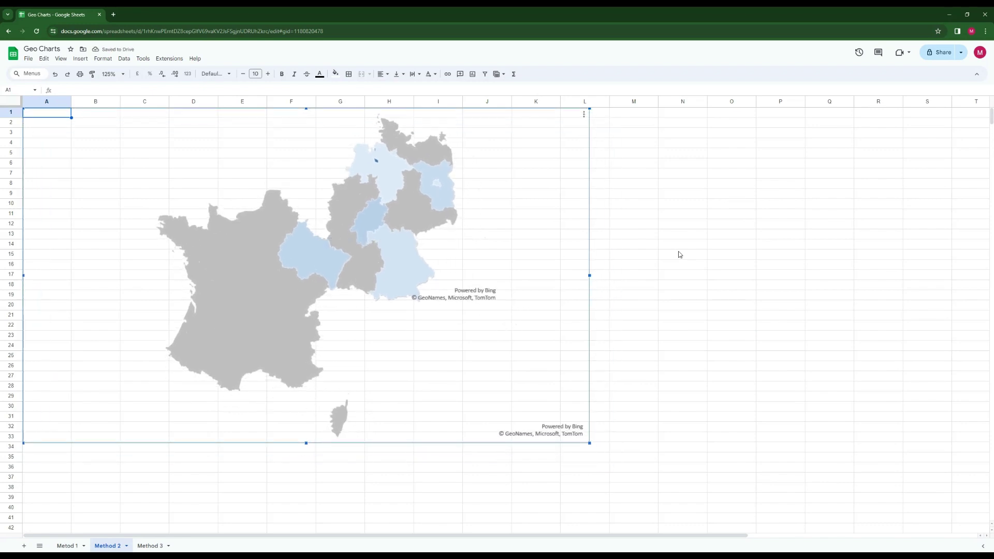
left_click(745, 244)
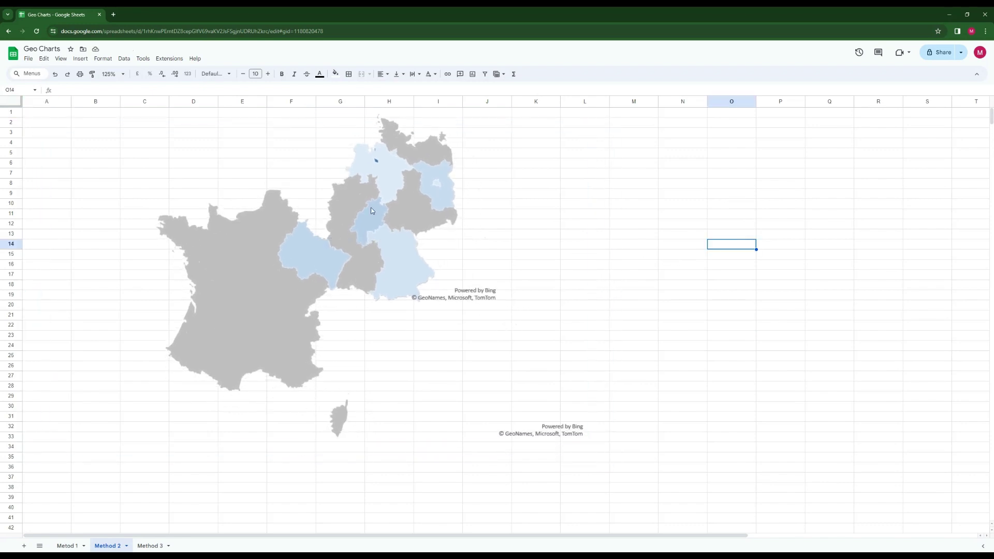
left_click(292, 263)
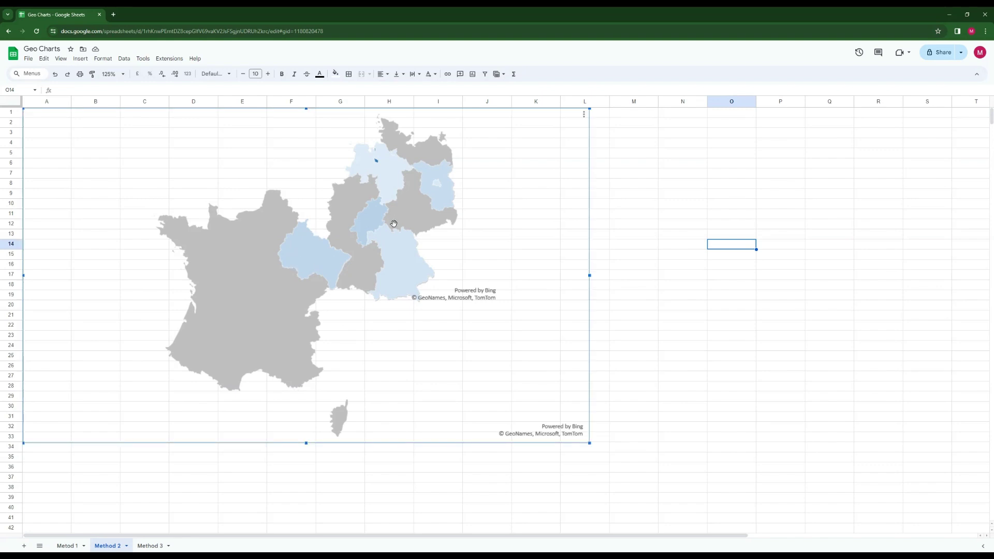
mouse_move(240, 205)
left_mouse_down()
mouse_move(316, 231)
mouse_move(293, 252)
mouse_move(239, 205)
left_mouse_up()
mouse_move(282, 277)
left_mouse_down()
mouse_move(329, 301)
mouse_move(281, 277)
left_mouse_up()
left_click(664, 269)
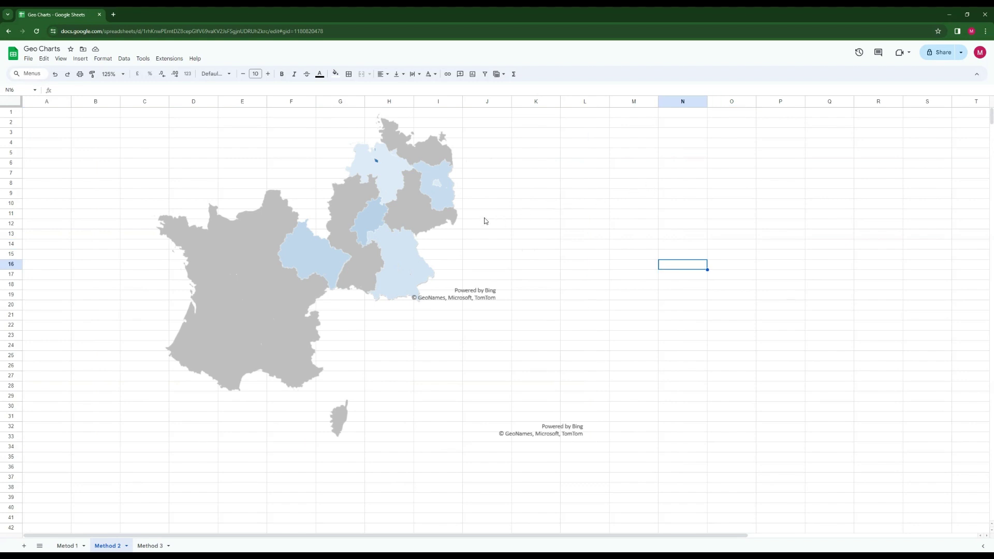
left_click(410, 208)
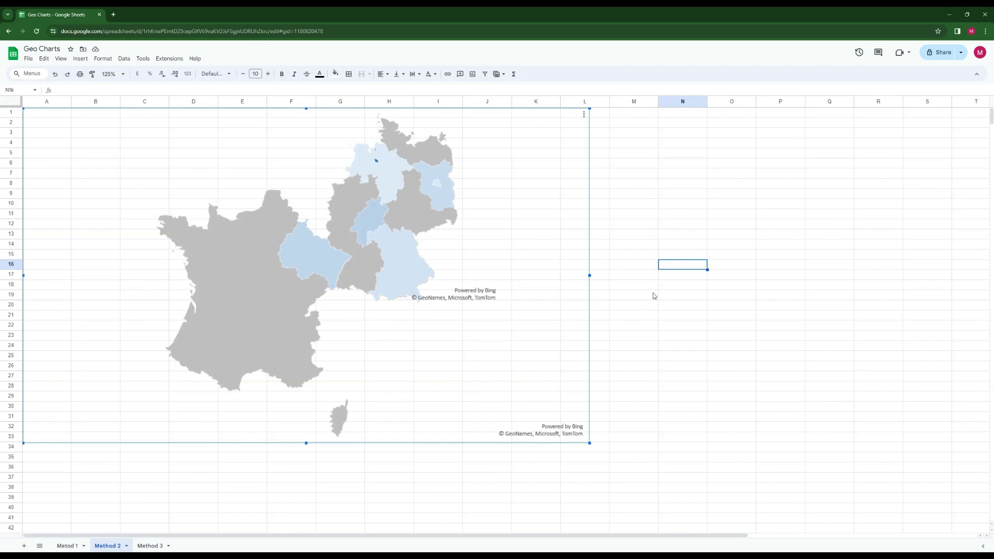
left_click(648, 267)
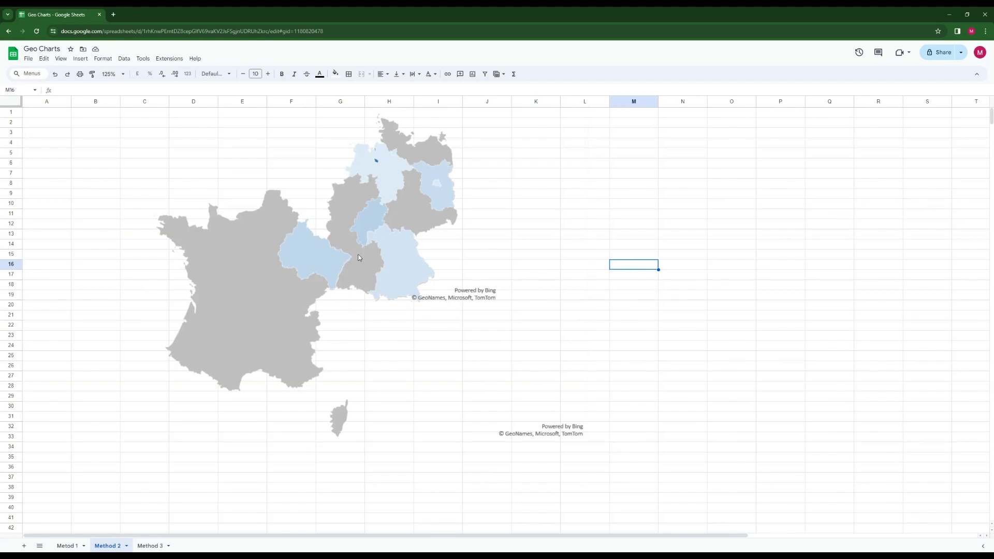
left_click(729, 364)
left_click(545, 432)
left_click(681, 305)
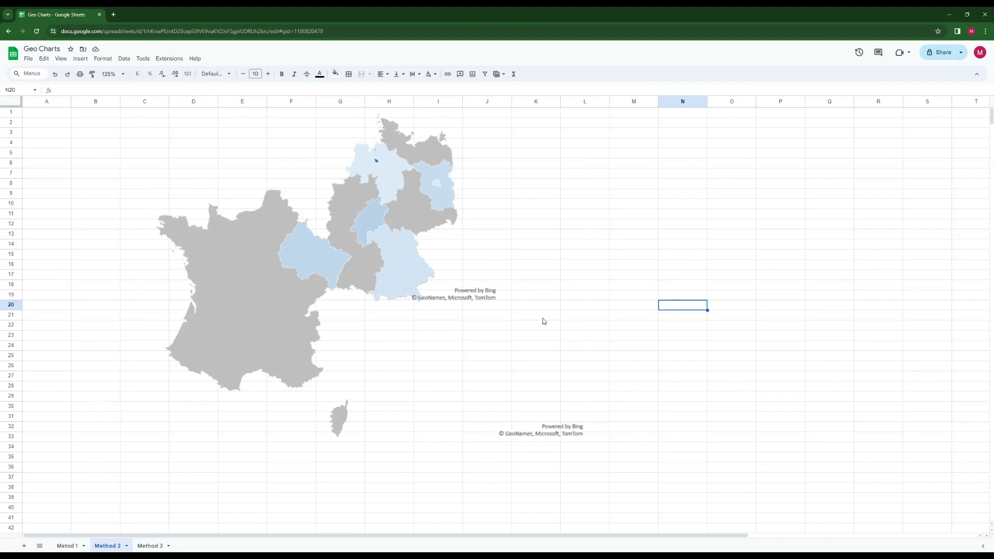
Switch to the Method 3 sheet and select its fantasy map picture
left_click(149, 546)
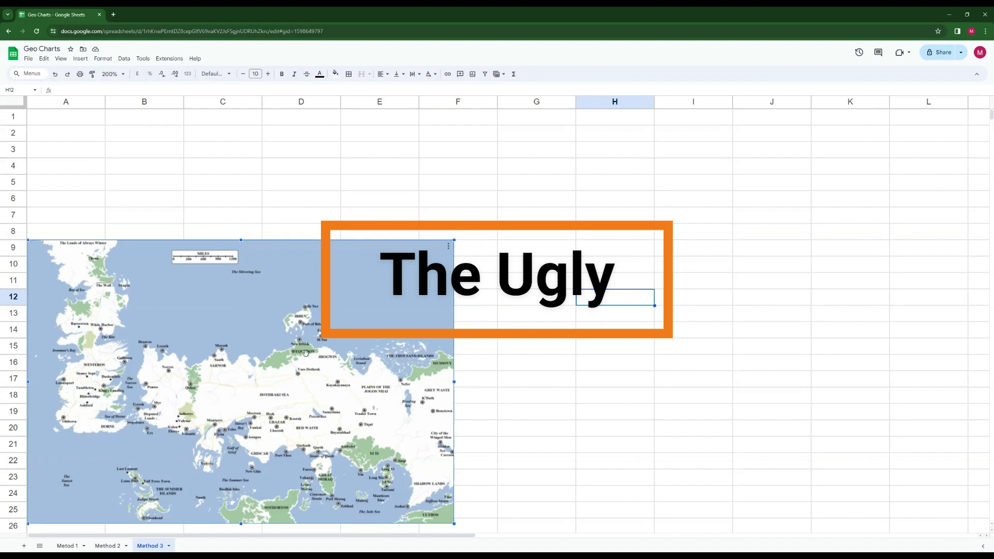
mouse_move(269, 374)
left_mouse_down()
mouse_move(288, 353)
mouse_move(274, 368)
left_mouse_up()
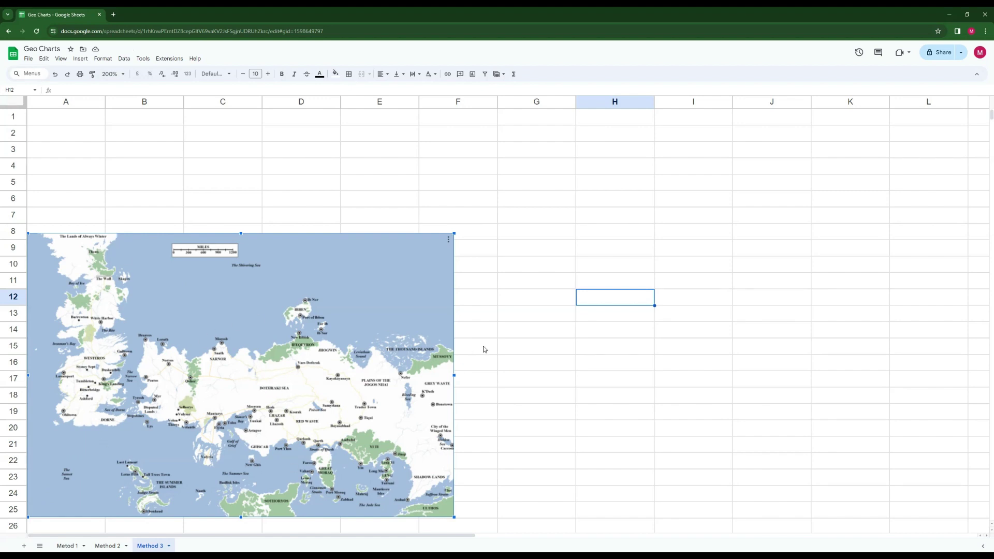
left_click_drag(329, 300, 329, 306)
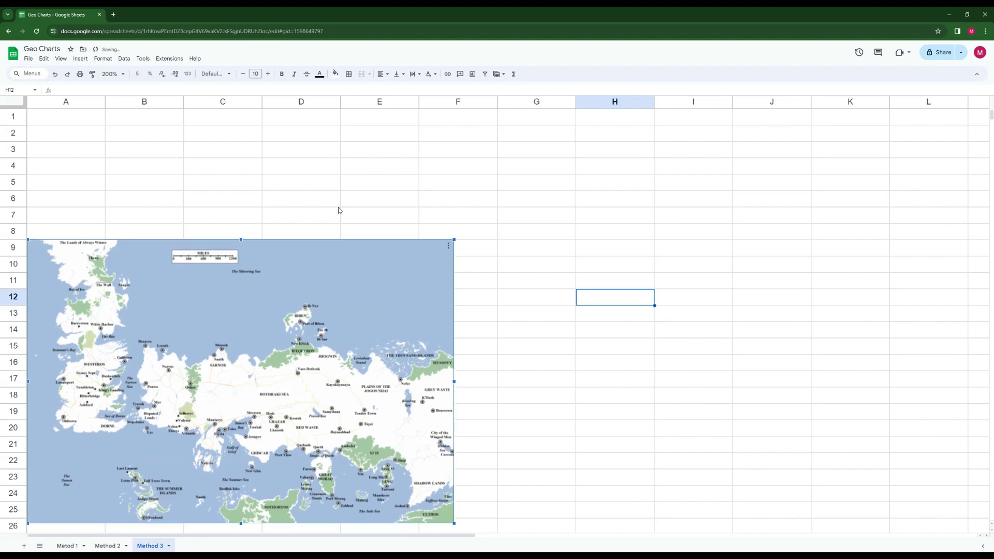
left_click(367, 169)
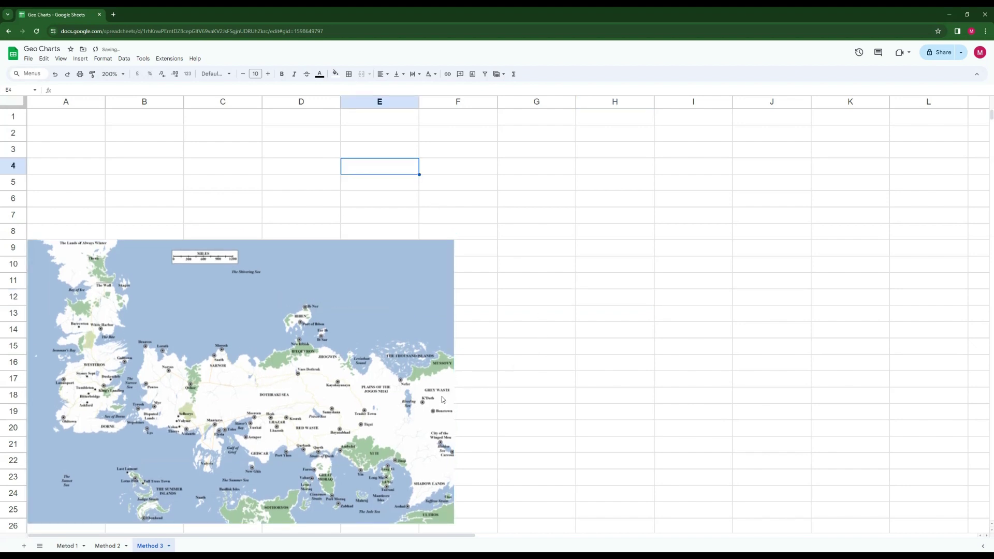
left_click(319, 334)
left_click_drag(320, 334, 313, 341)
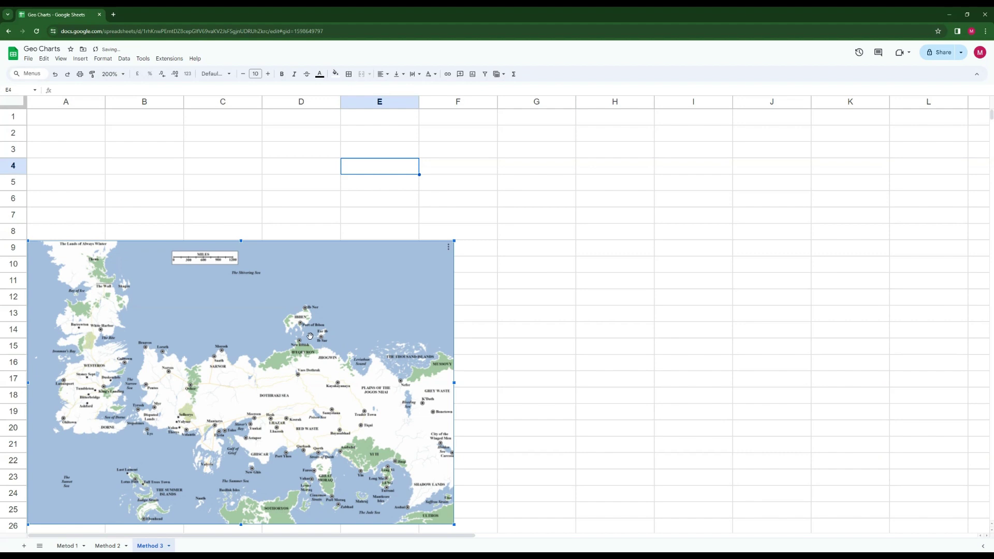
left_click(596, 338)
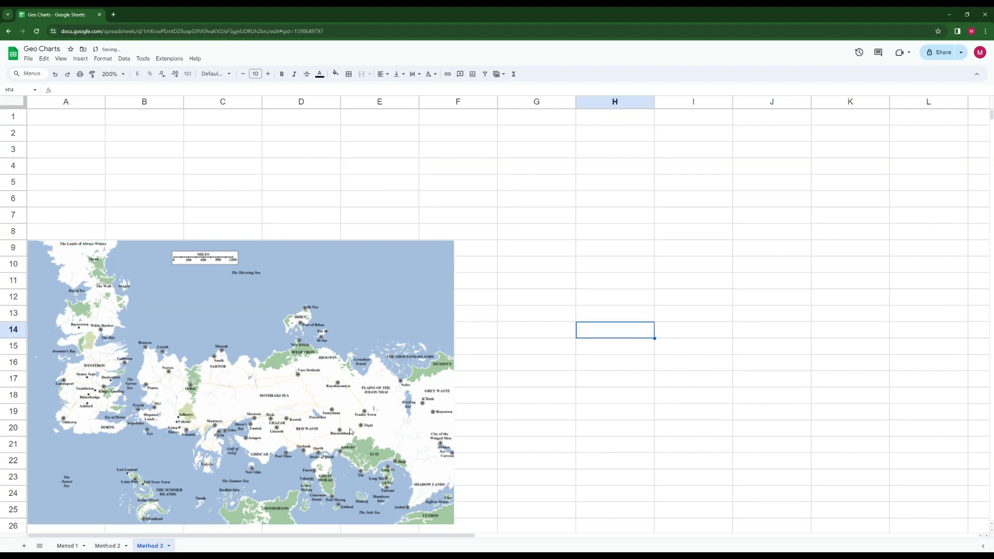
left_click(398, 296)
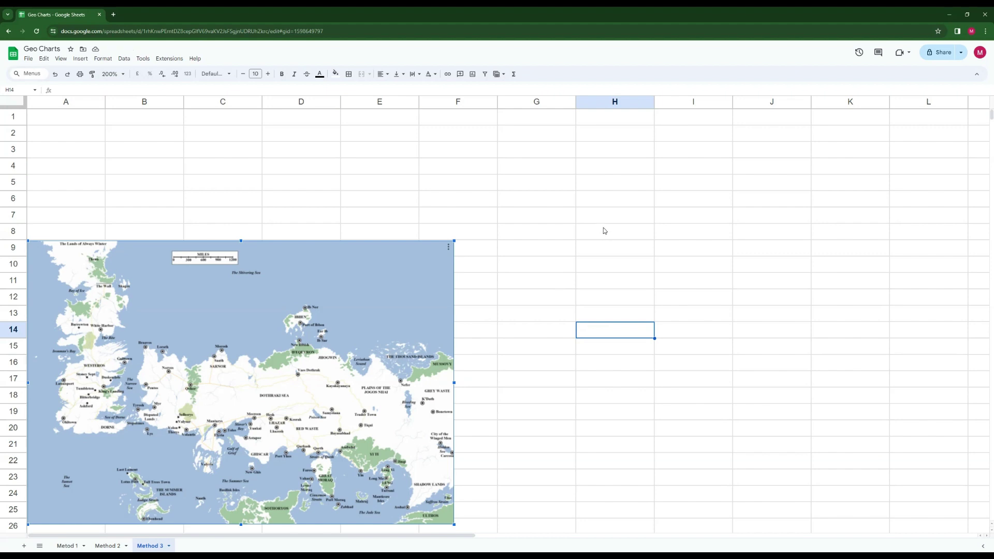
left_click(382, 194)
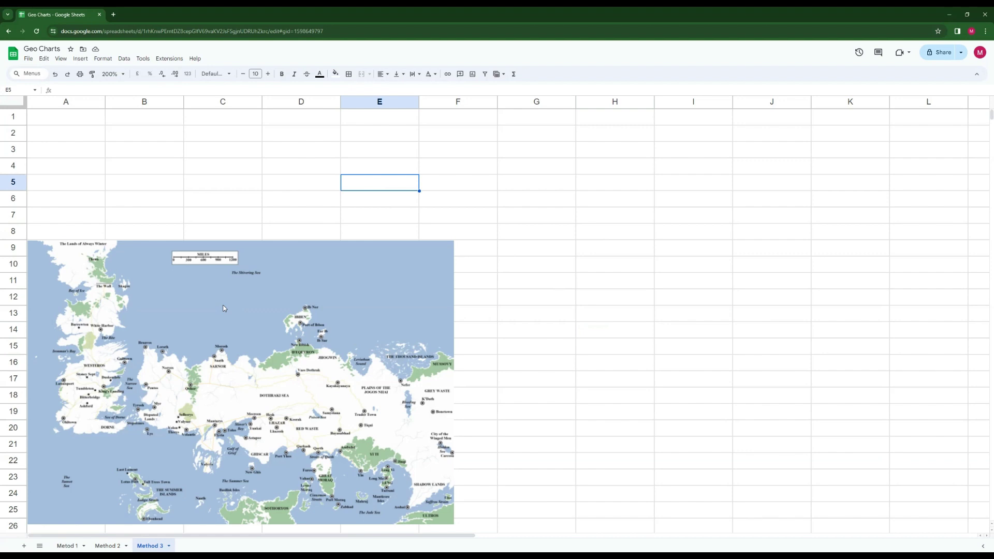
left_click(224, 308)
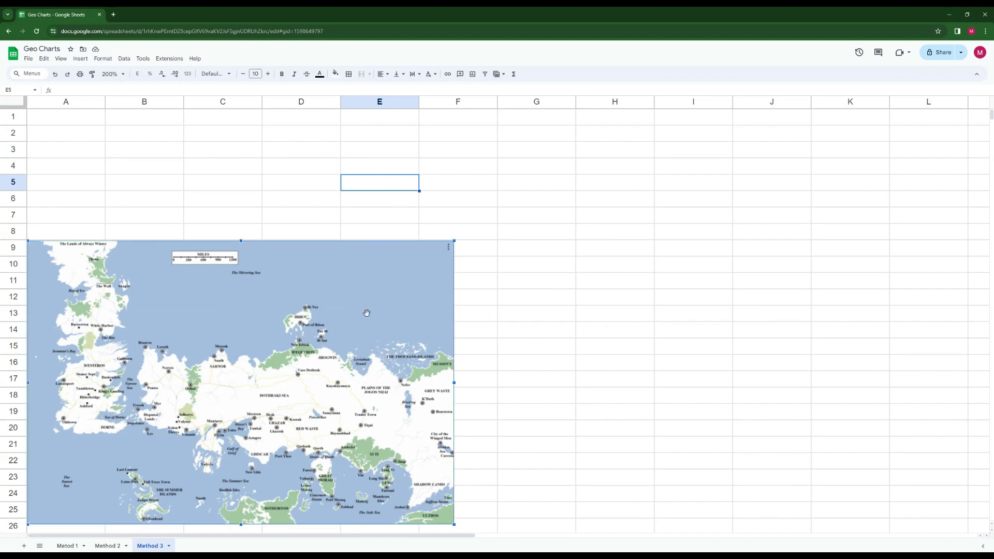
left_click_drag(279, 348, 199, 377)
left_click_drag(243, 351, 219, 335)
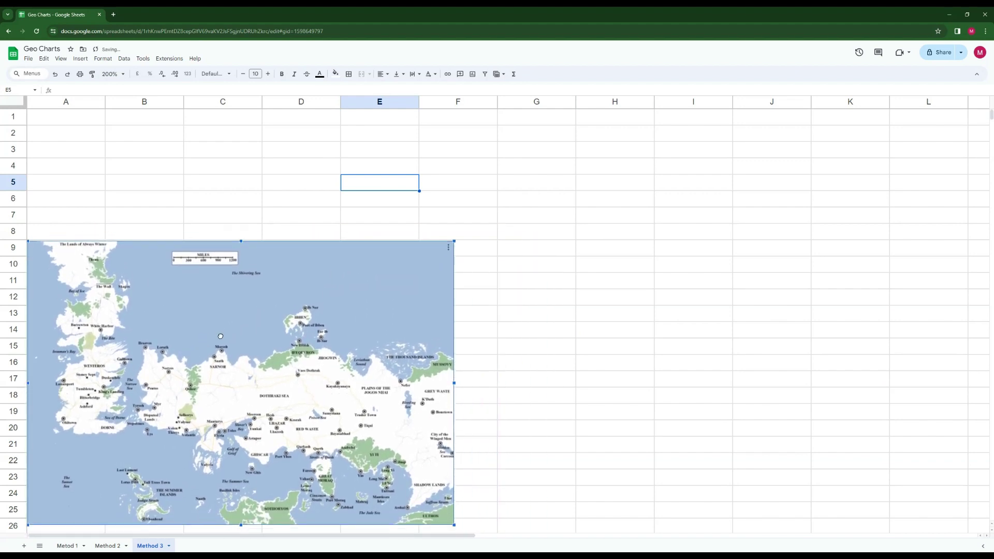
left_click(539, 313)
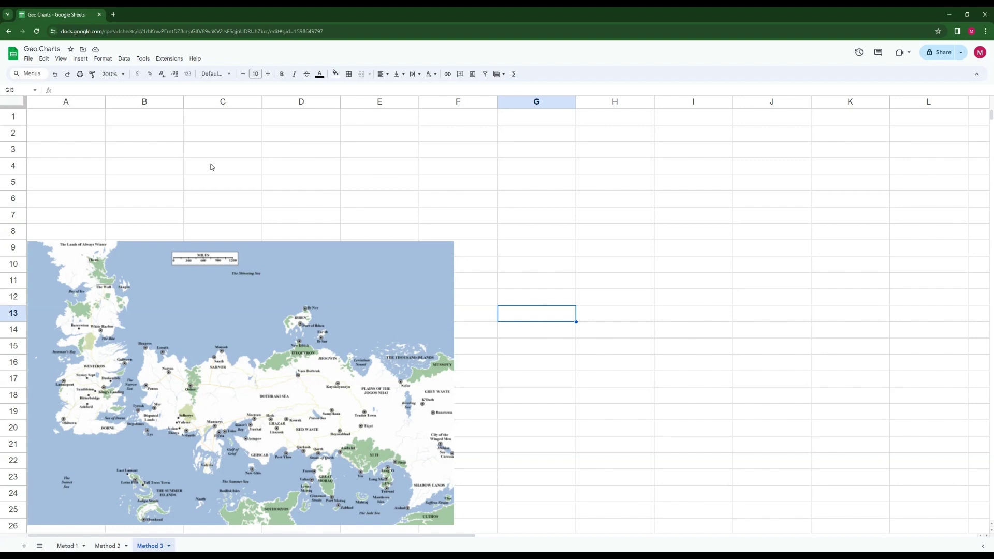
Enter the column headers X and Y in cells B1 and C1
left_click(149, 117)
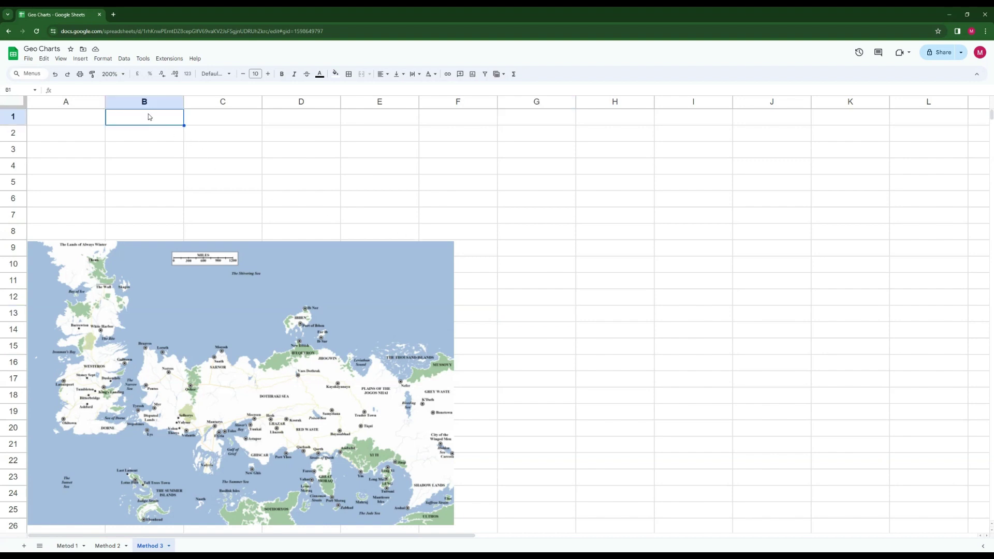
type("X")
key("Return")
key("Up")
key("Right")
type("Y")
key("Return")
key("Up")
key("Right")
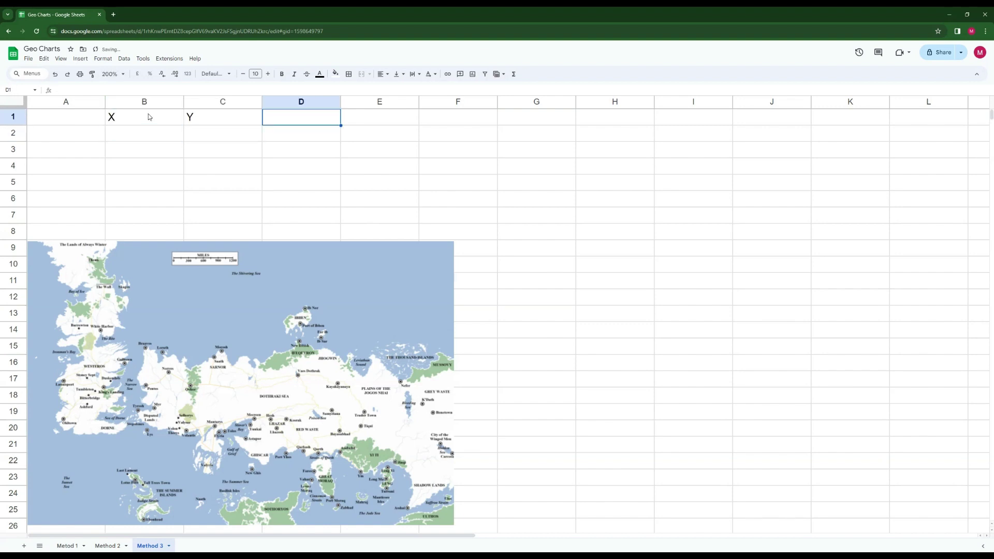
Enter the column headers Color and Size in cells D1 and E1
type("Color")
key("Return")
key("Up")
key("Right")
type("Size")
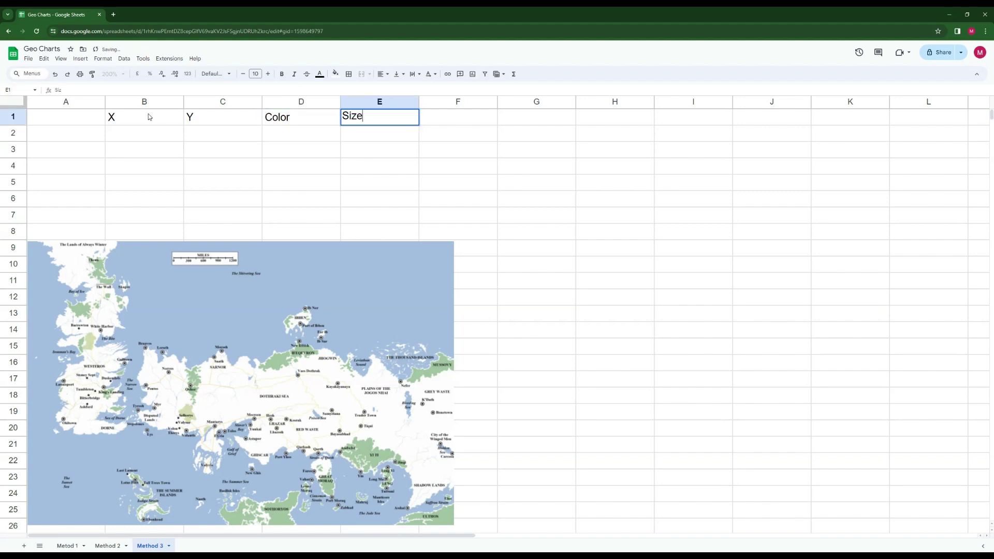
key("Return")
Enter the X values 10 and 0 in cells B2 and B3
left_click(153, 137)
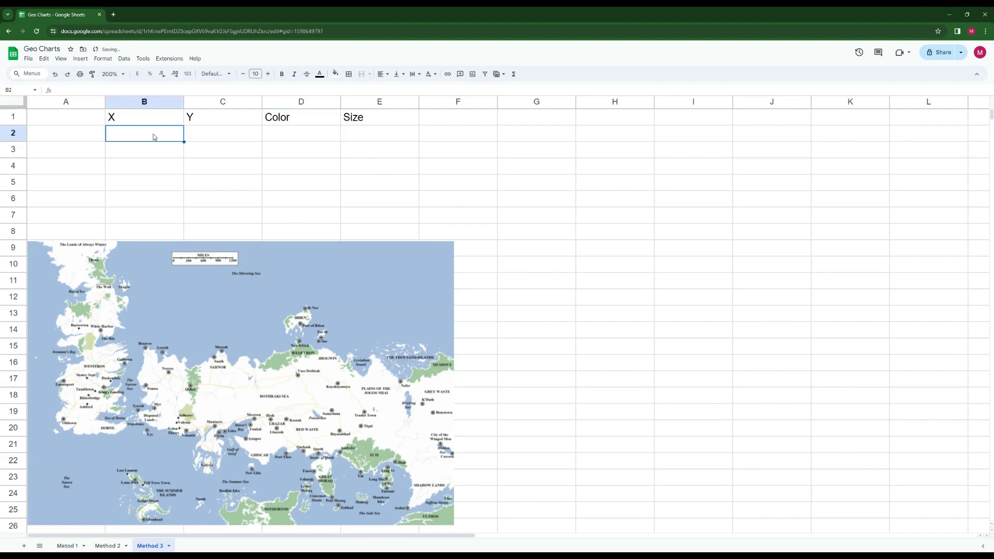
left_click_drag(318, 360, 481, 324)
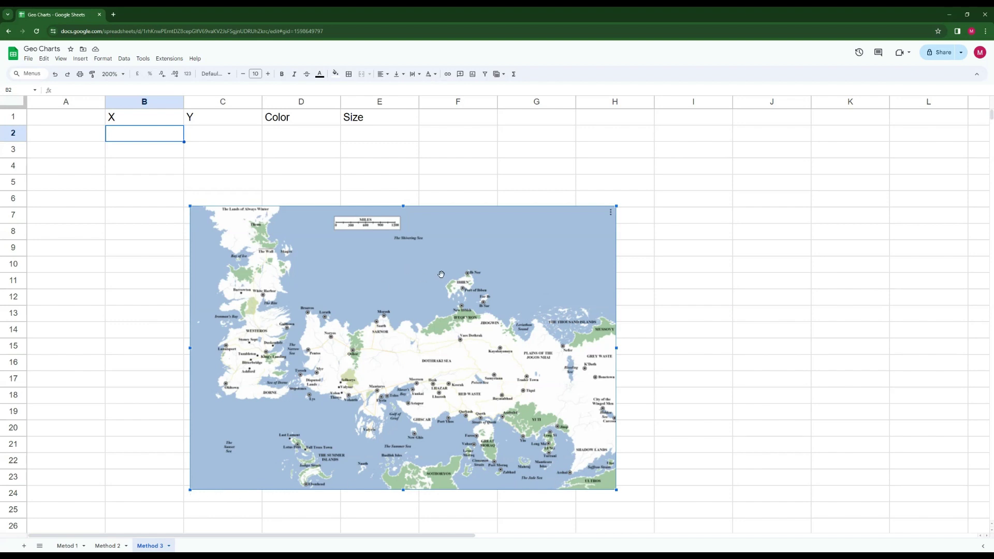
left_click_drag(445, 276, 315, 317)
left_click(137, 133)
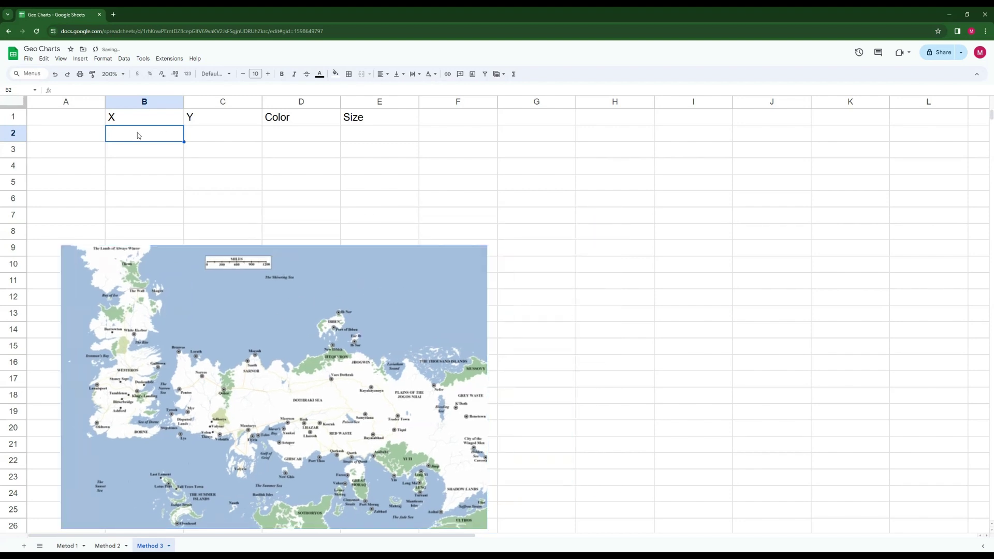
type("10")
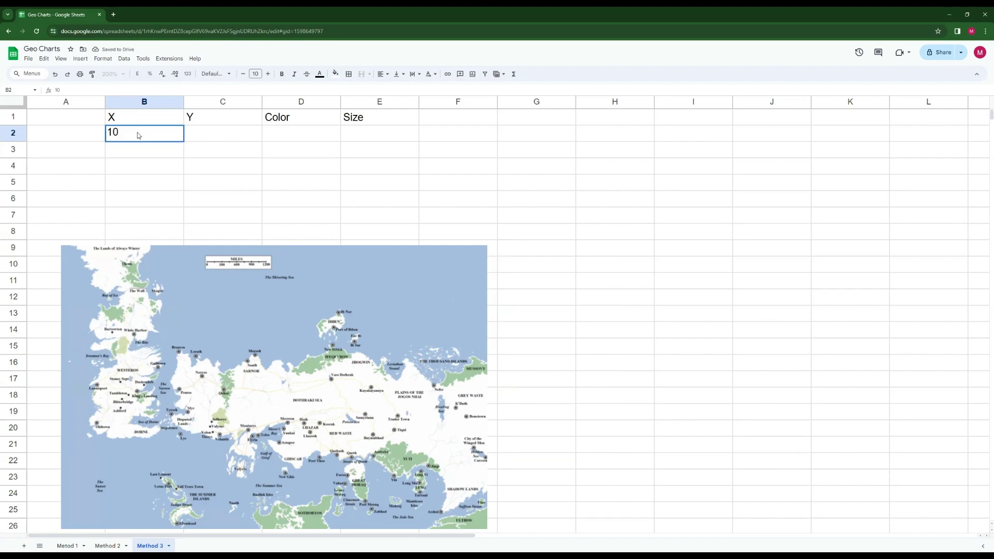
key("Return")
type("0")
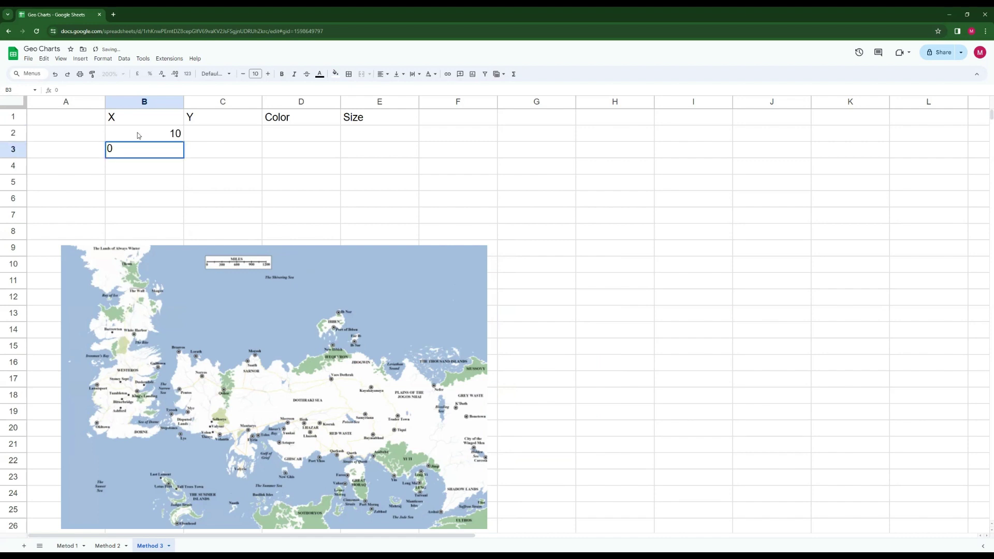
key("Return")
Reposition the map picture to start around cell C8, and enter the Y values 10 and 0 in cells C2 and C3
left_click_drag(260, 350, 458, 287)
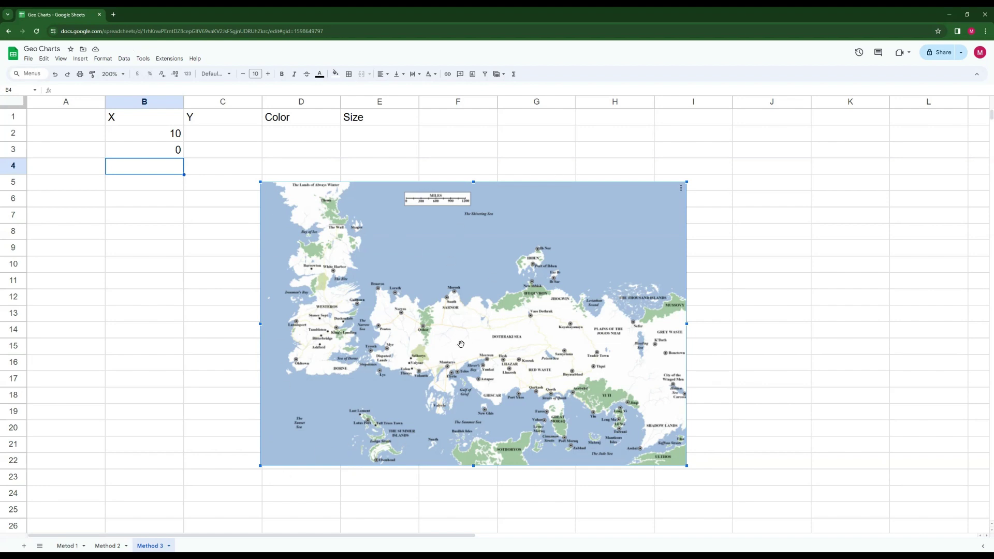
left_click_drag(479, 283, 411, 327)
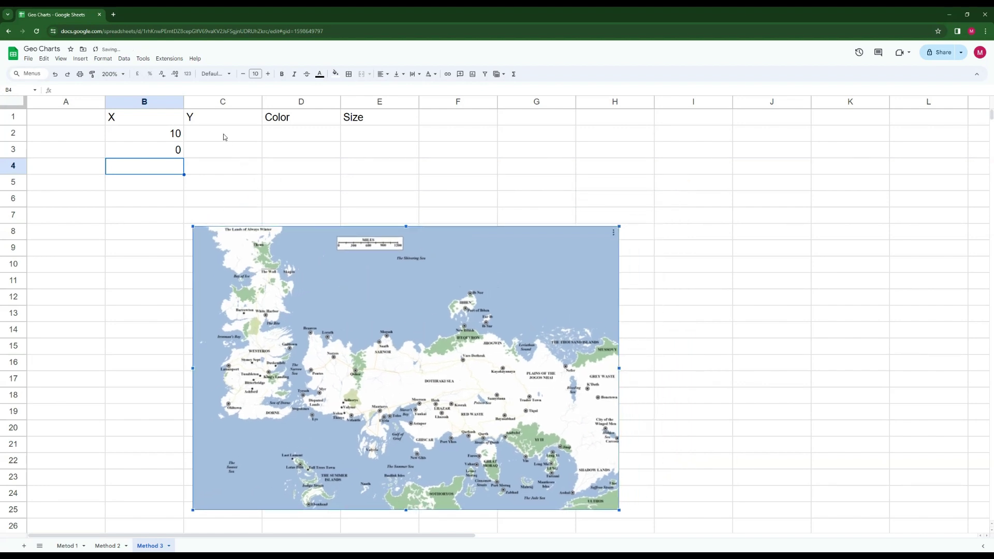
left_click(224, 136)
type("10")
key("Return")
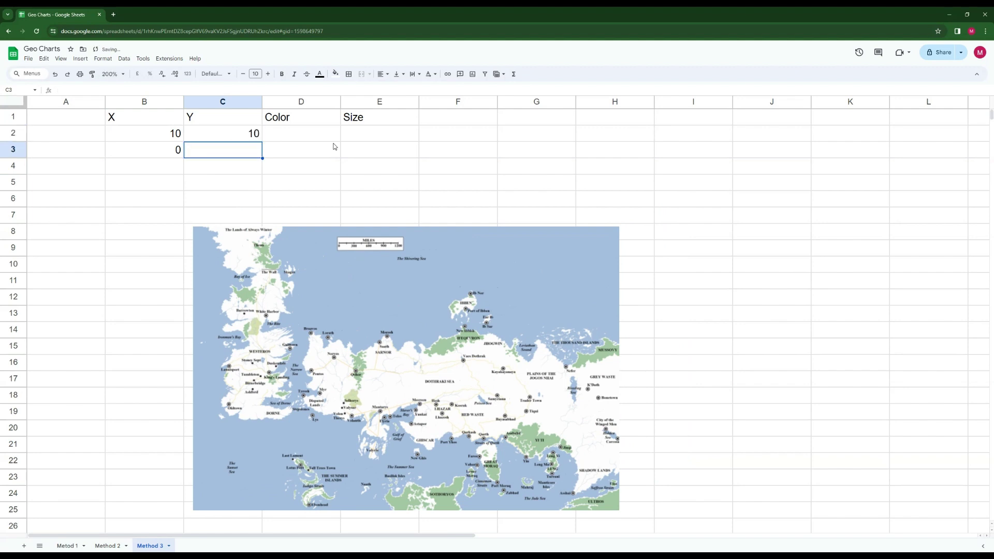
type("0")
key("Return")
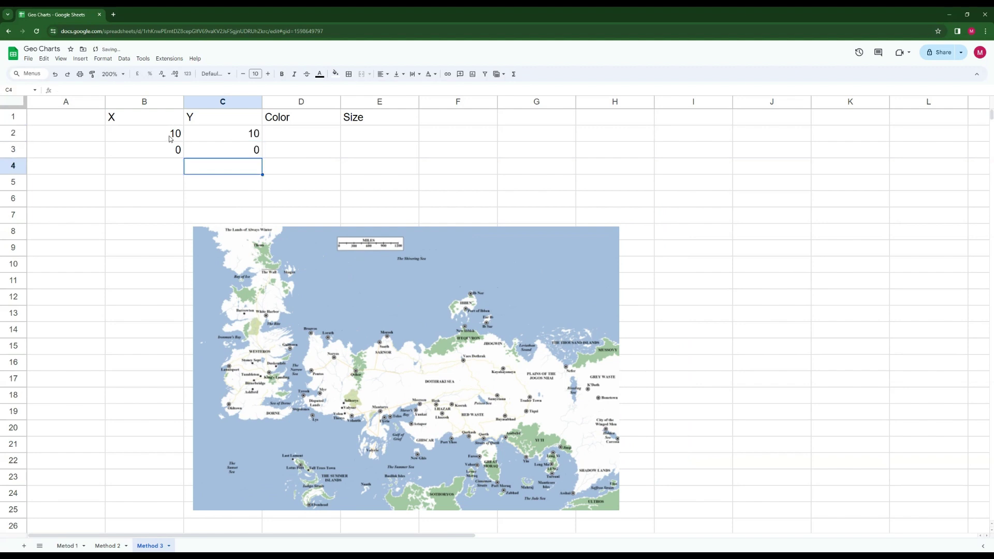
left_click_drag(171, 135, 244, 152)
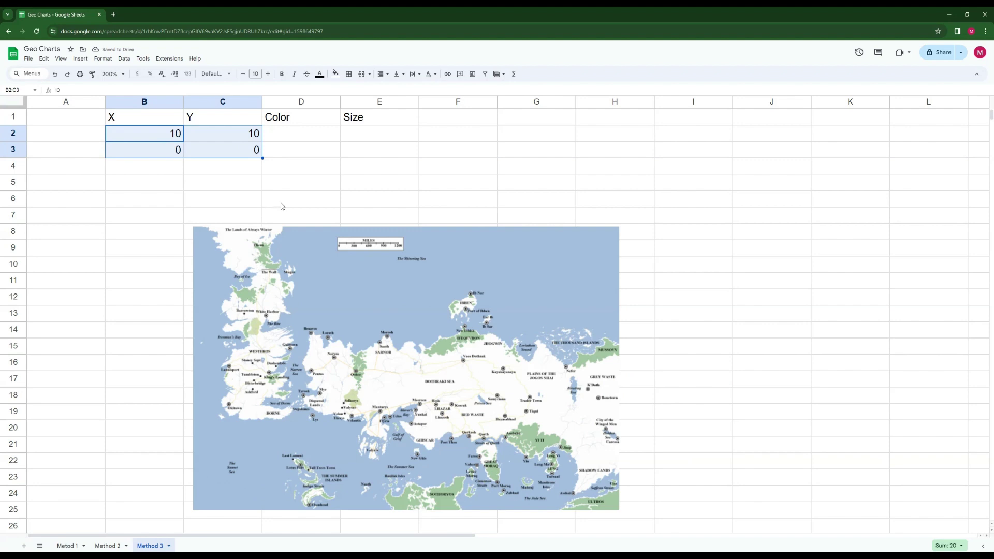
left_click(272, 222)
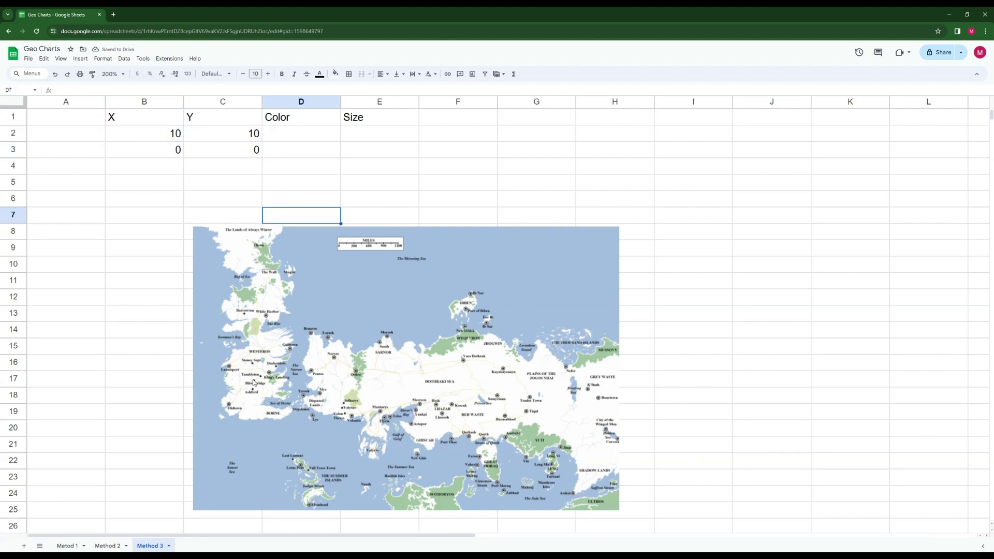
left_click(279, 137)
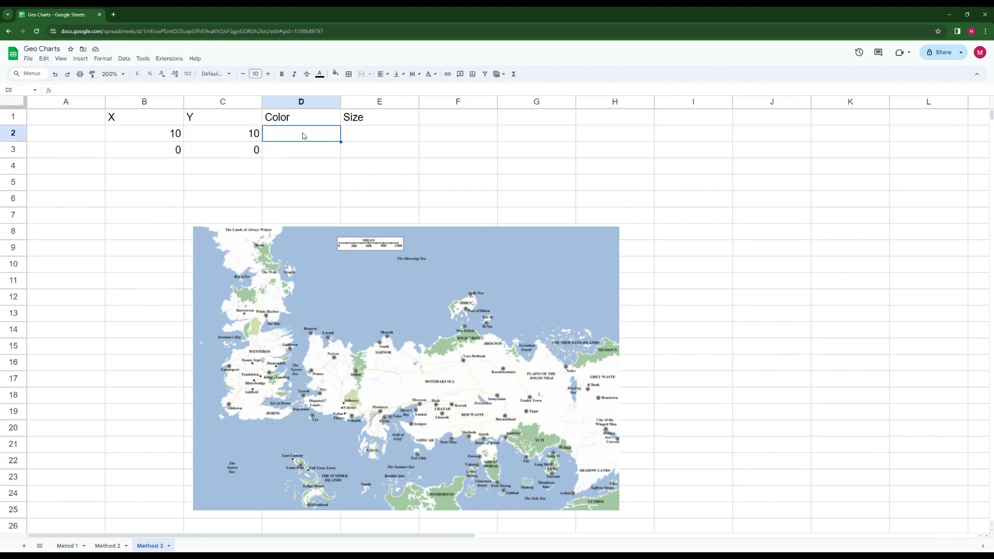
left_click_drag(377, 134, 321, 149)
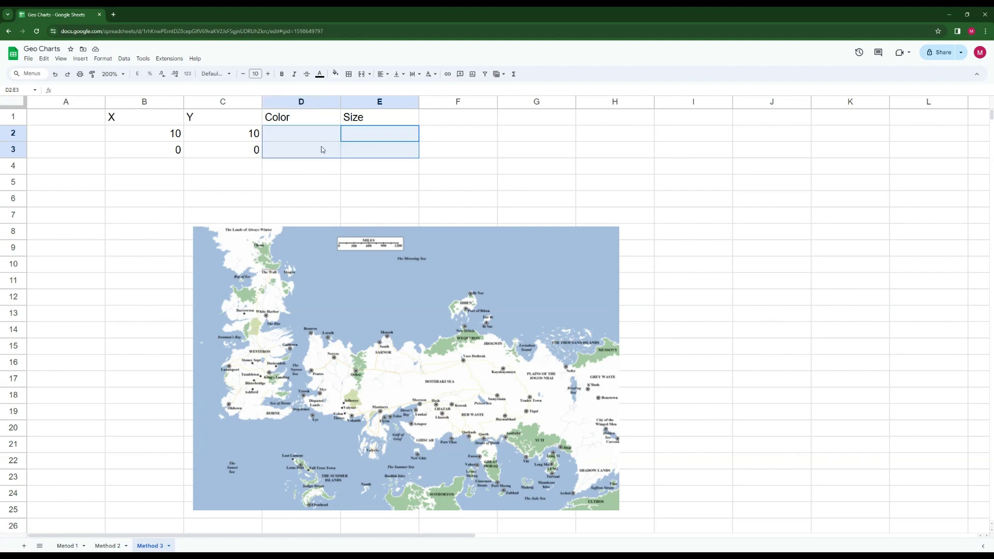
left_click(285, 172)
Enter 5 for both X and Y of a new point in cells B4 and C4
left_click(151, 168)
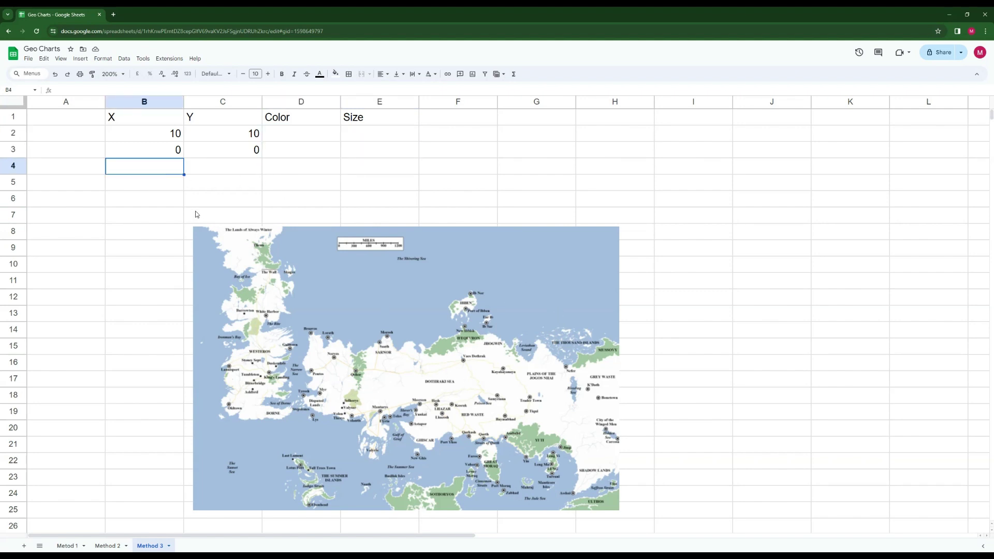
type("5")
key("Return")
left_click(185, 172)
type("5")
key("Return")
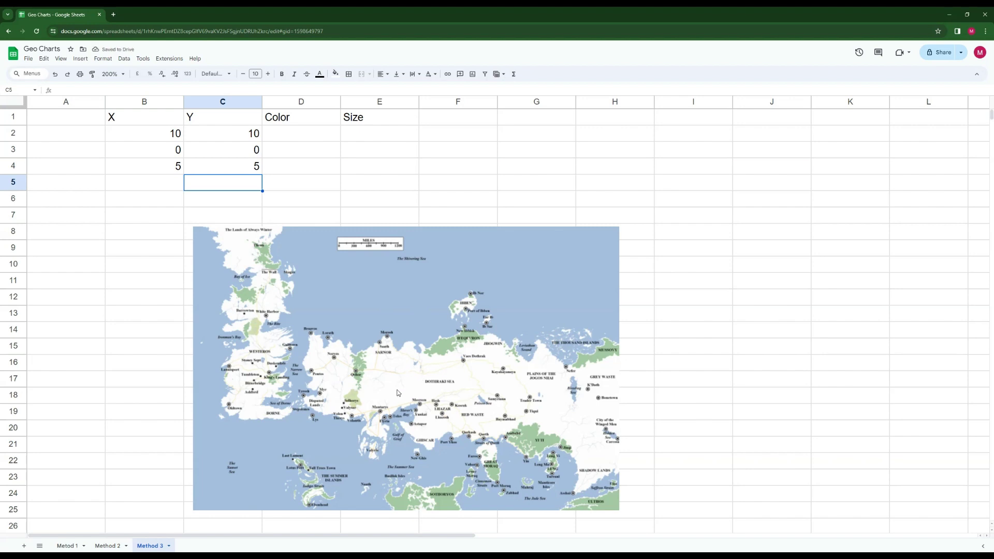
Give the point in row 4 a Color value of 1 and a Size value of 5
left_click(299, 170)
type("1")
key("Return")
left_click(299, 169)
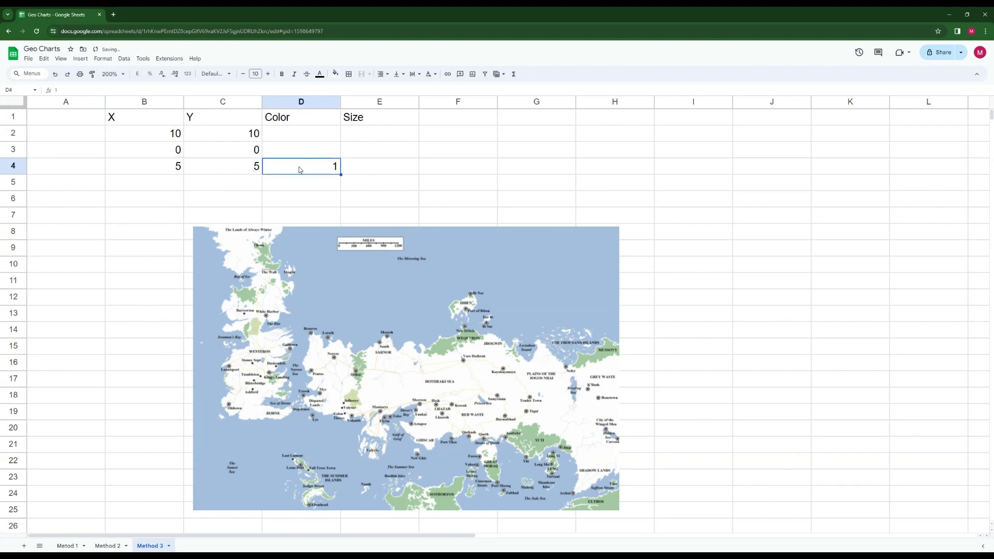
key("Tab")
type("5")
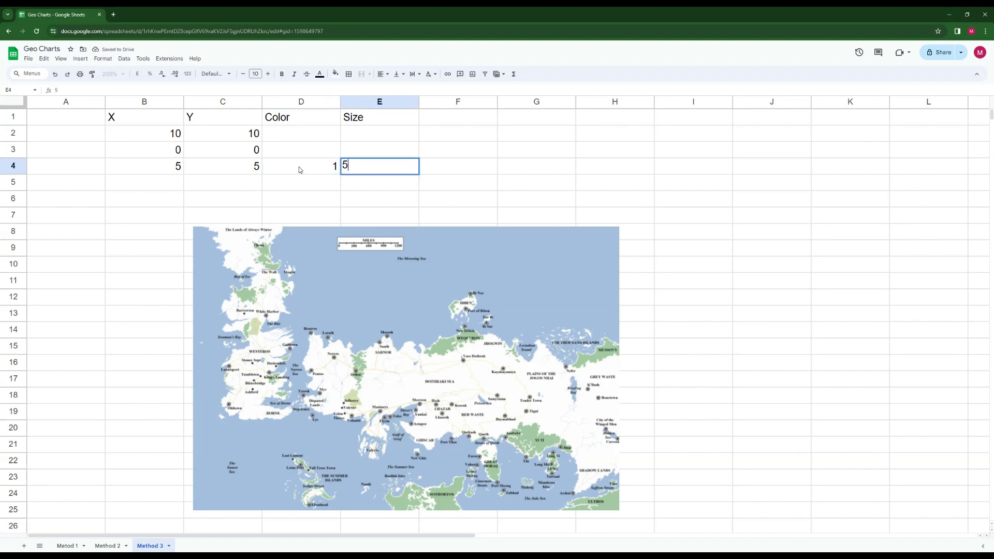
key("Return")
Enter a new point in row 5 with an X value of 8 and a Y value of 7
left_click(176, 188)
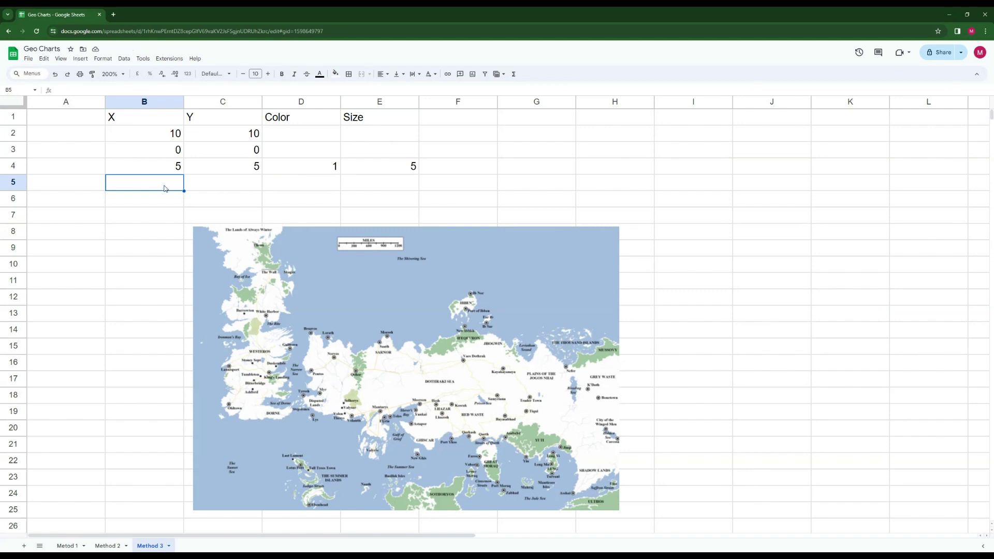
type("8")
key("Tab")
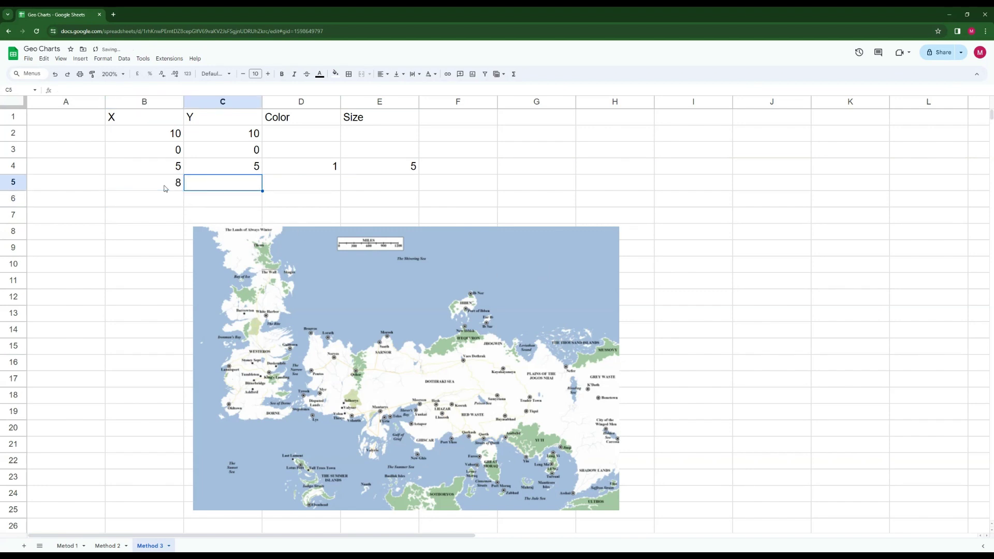
type("7")
key("Return")
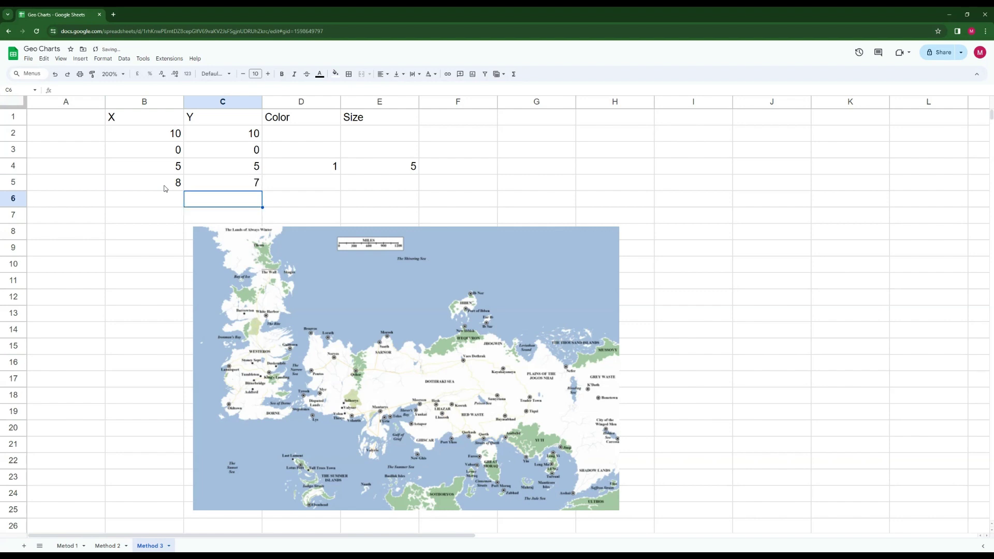
Give the point in row 5 a Color value of 2 and a Size value of 8
left_click(311, 186)
type("2")
key("Return")
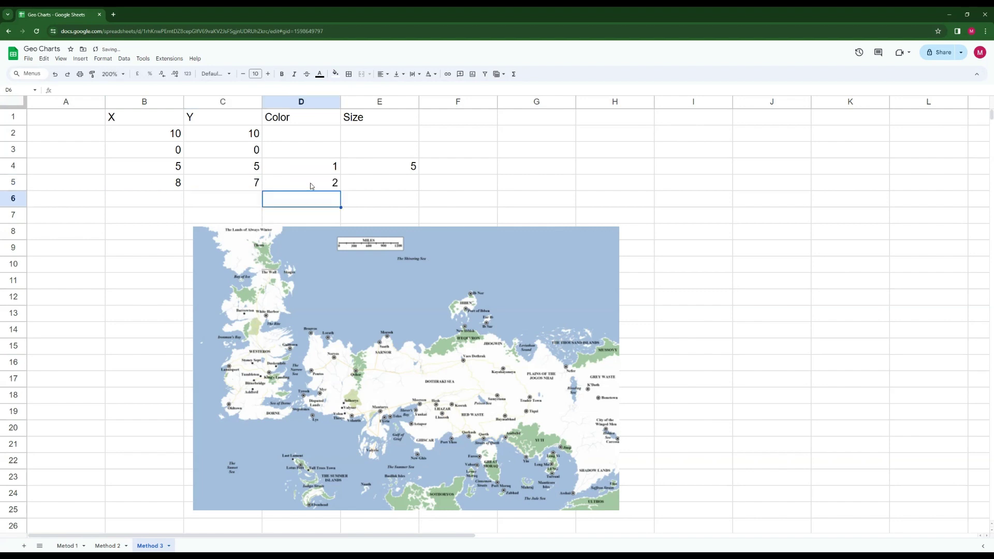
left_click(377, 185)
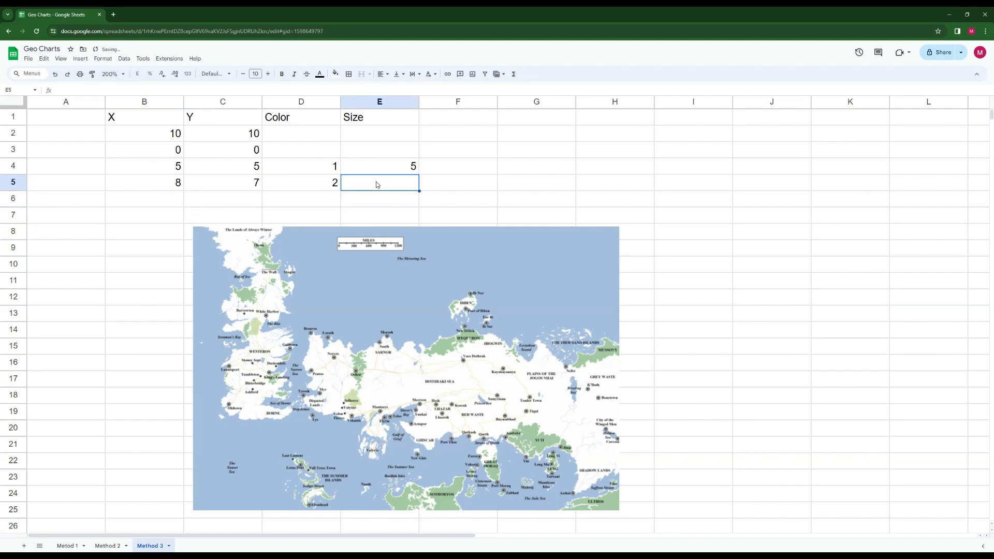
type("8")
key("Return")
left_click(468, 184)
Insert a chart from the data in B1:E5 and change its type to a bubble chart
left_click(181, 124)
left_click_drag(181, 126, 366, 179)
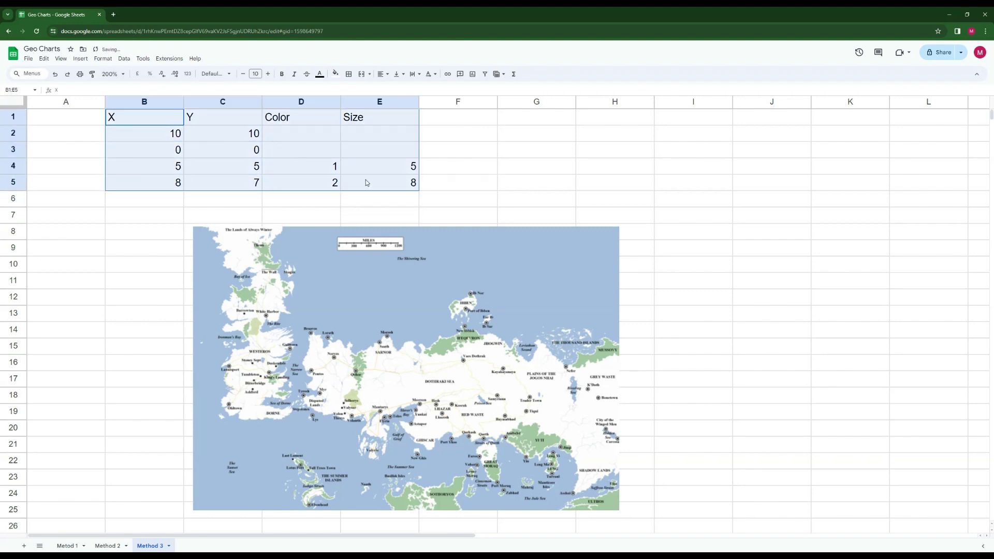
left_click(81, 59)
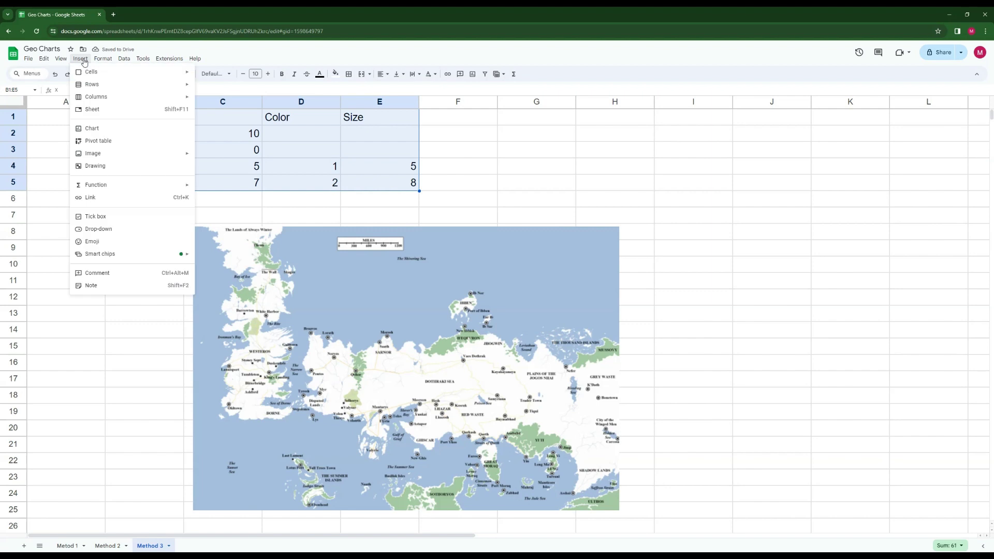
left_click(124, 128)
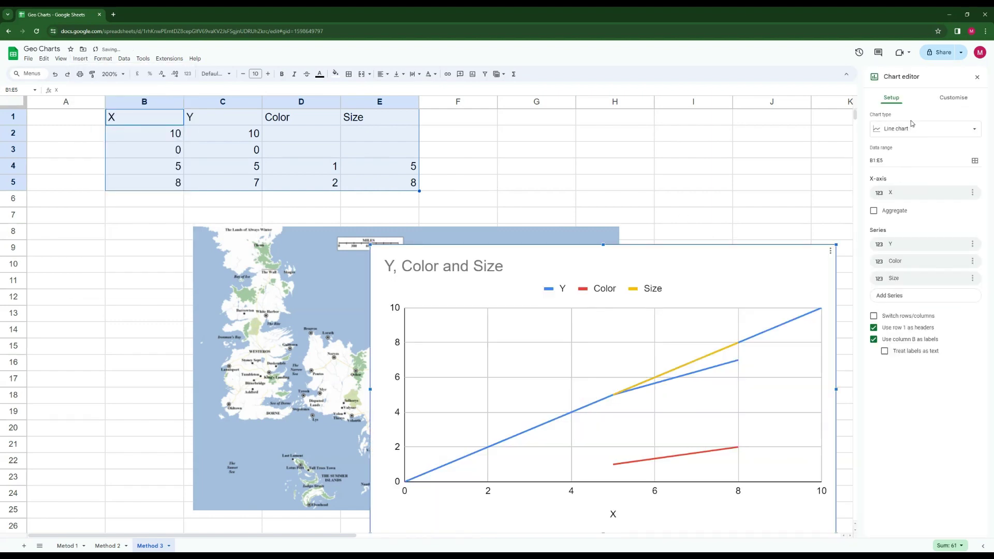
left_click(914, 132)
scroll(927, 301, "down", 5)
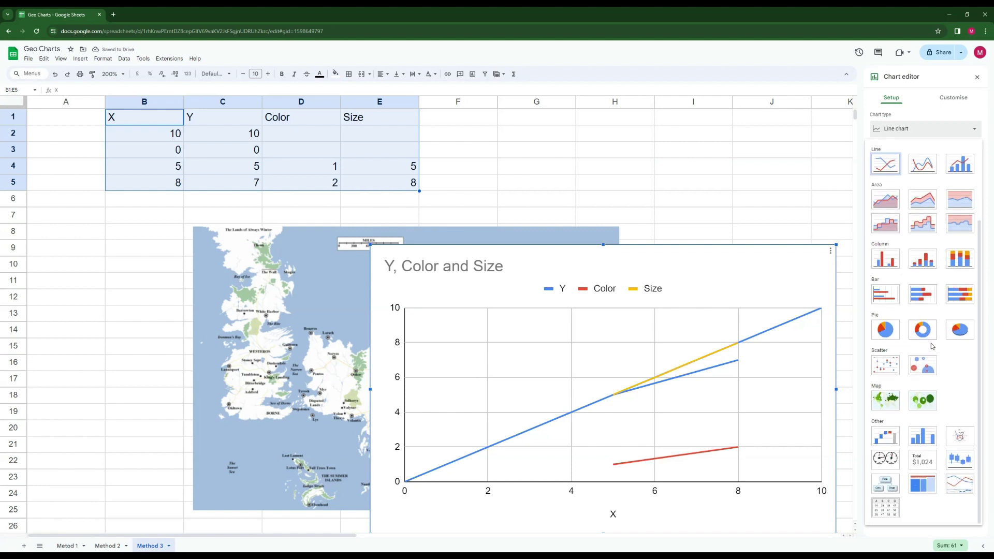
left_click(917, 369)
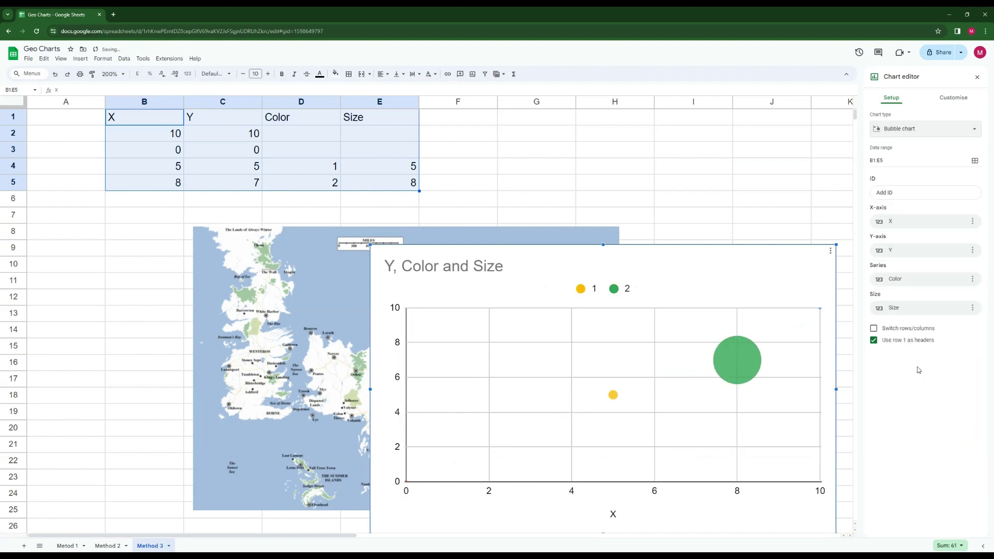
Move the bubble chart over the map picture and delete its title and legend
left_click_drag(705, 249, 509, 221)
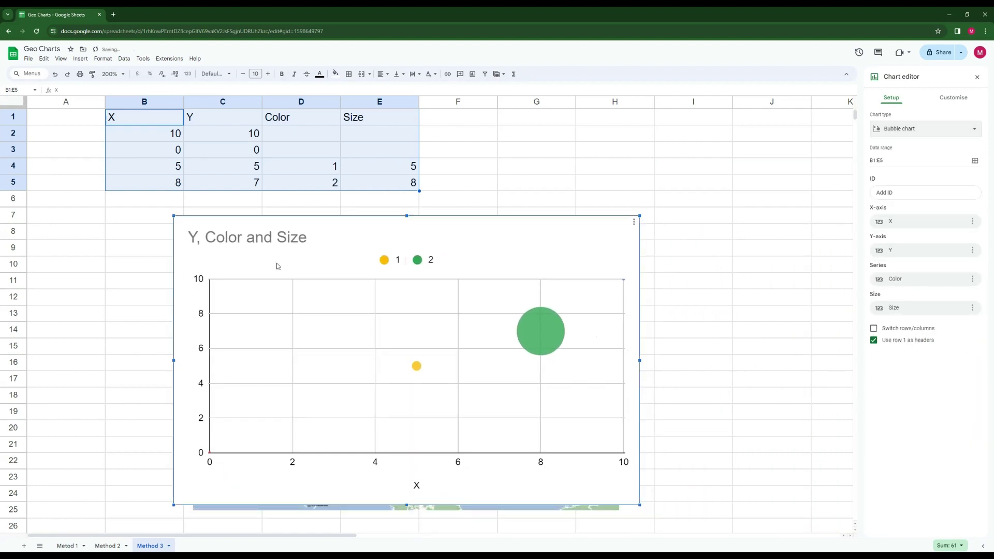
left_click(255, 245)
key("Delete")
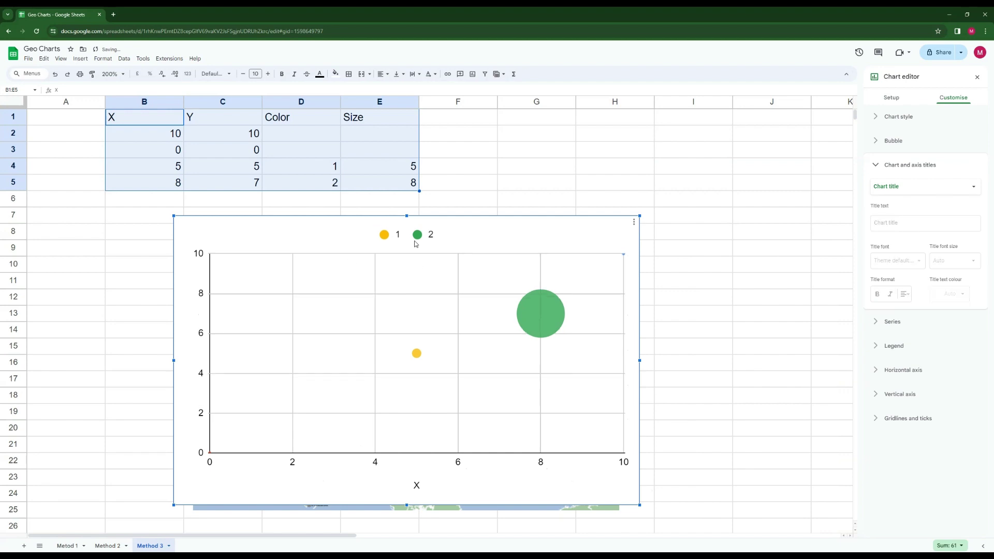
key("Delete")
Turn off the major gridlines of both the vertical and the horizontal axis in the bubble chart
left_click(297, 323)
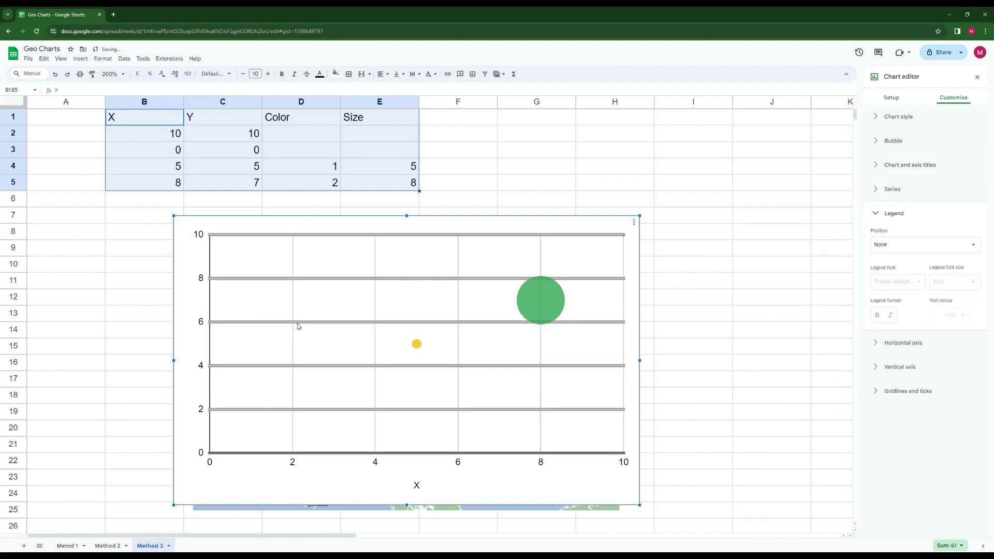
left_click(874, 406)
left_click(375, 356)
left_click(874, 406)
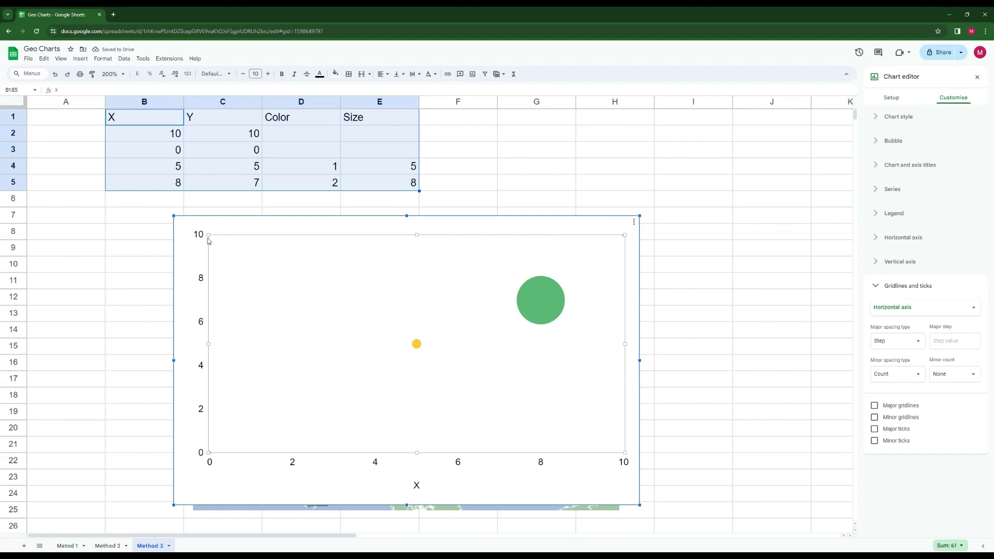
Stretch the plot area to all edges of the bubble chart so it covers the axis labels and margins
left_click_drag(209, 236, 175, 217)
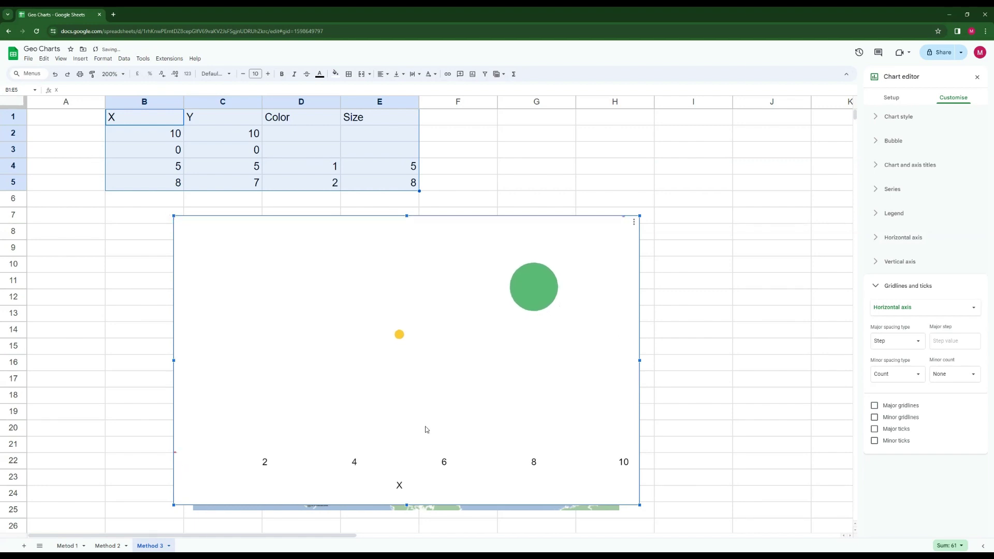
left_click_drag(399, 452, 399, 504)
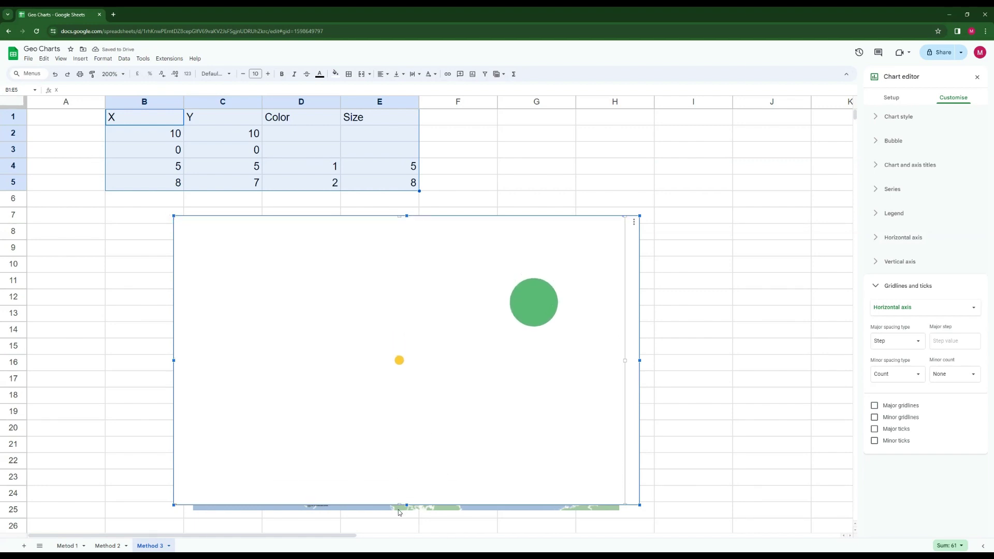
left_click_drag(624, 360, 657, 361)
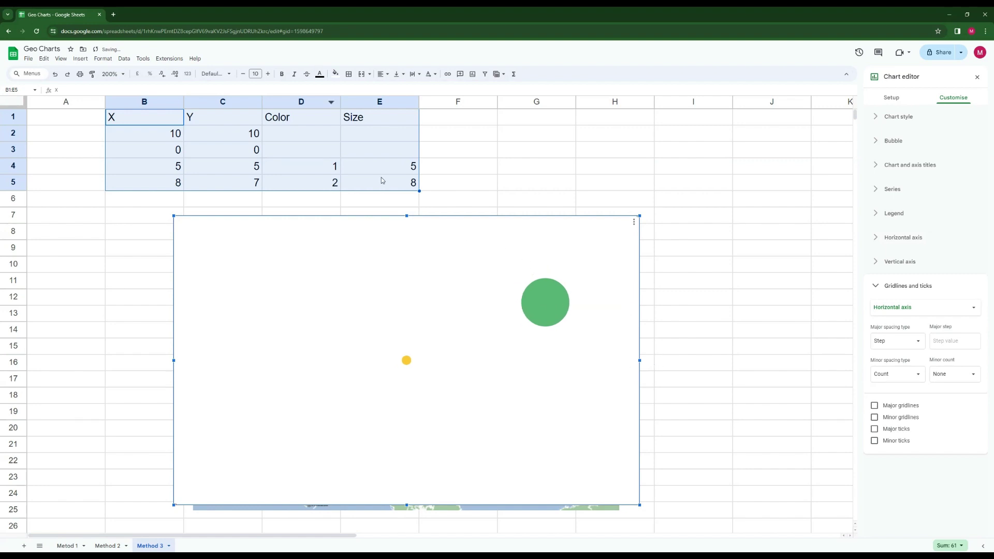
Set both the chart's background colour and its border colour to None
left_click(897, 118)
left_click(888, 150)
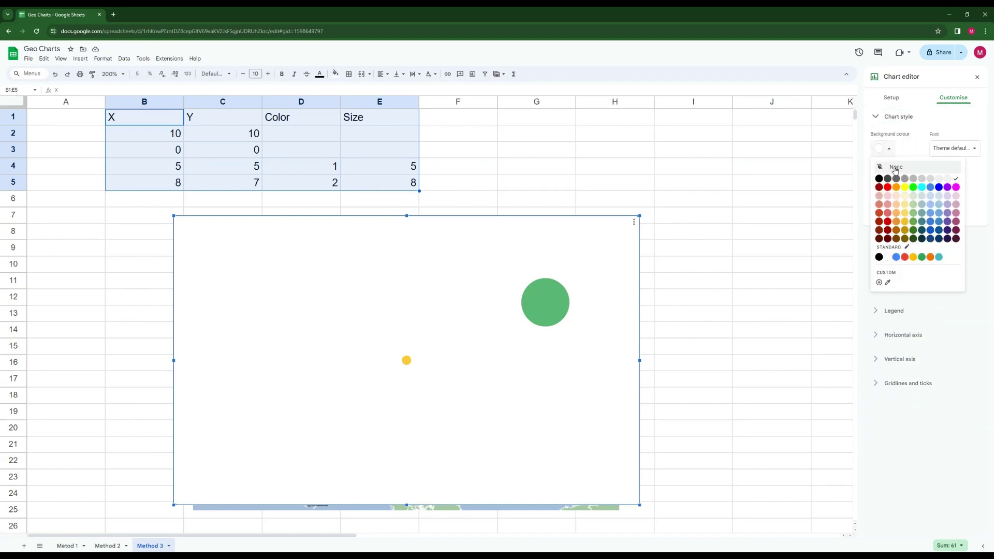
left_click(895, 166)
left_click(888, 182)
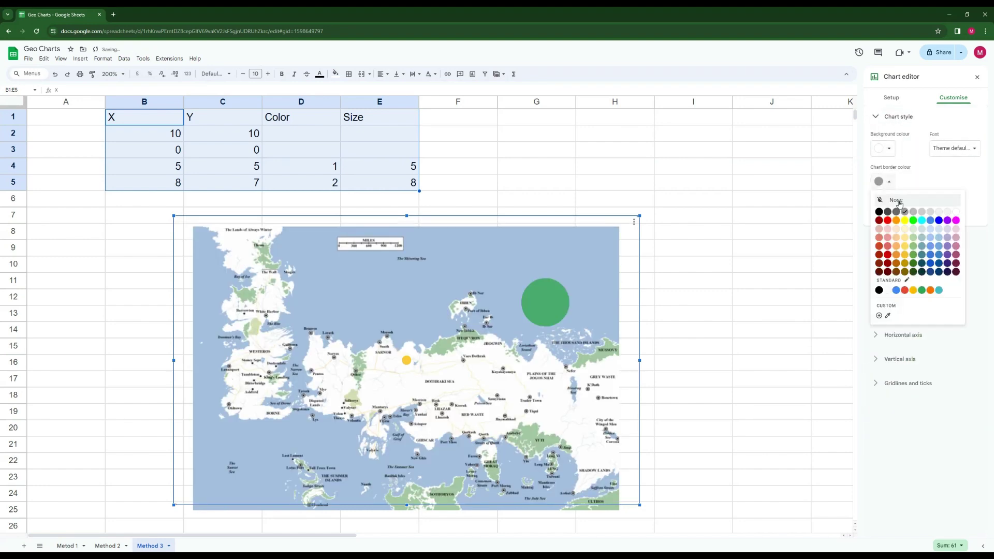
left_click(897, 201)
Align the transparent bubble chart with the map picture and resize it to match the picture's edges exactly
left_click_drag(504, 226, 528, 223)
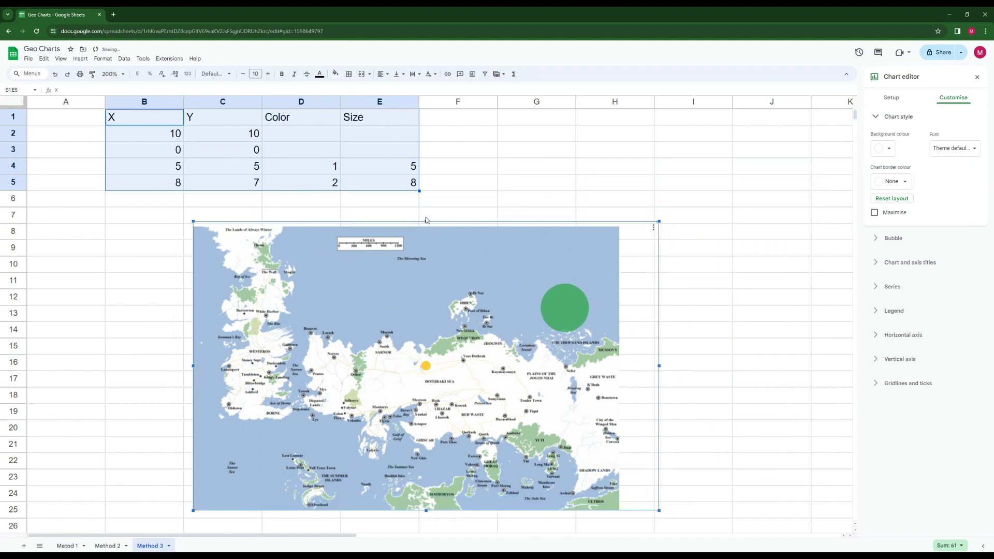
left_click_drag(425, 221, 425, 226)
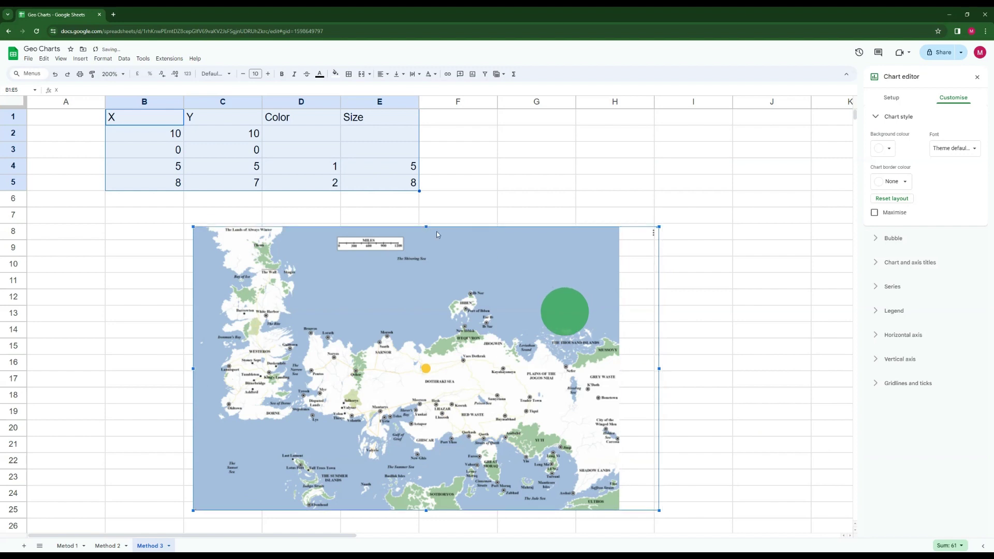
left_click_drag(659, 368, 619, 368)
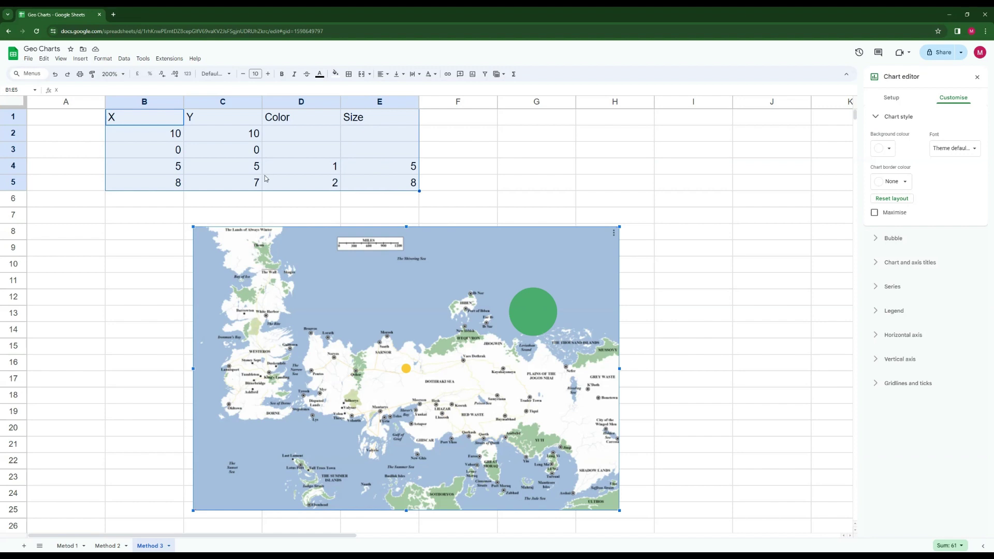
Lower the Y value of the row 5 point in cell C5, first to 5 and finally to 4
left_click(236, 184)
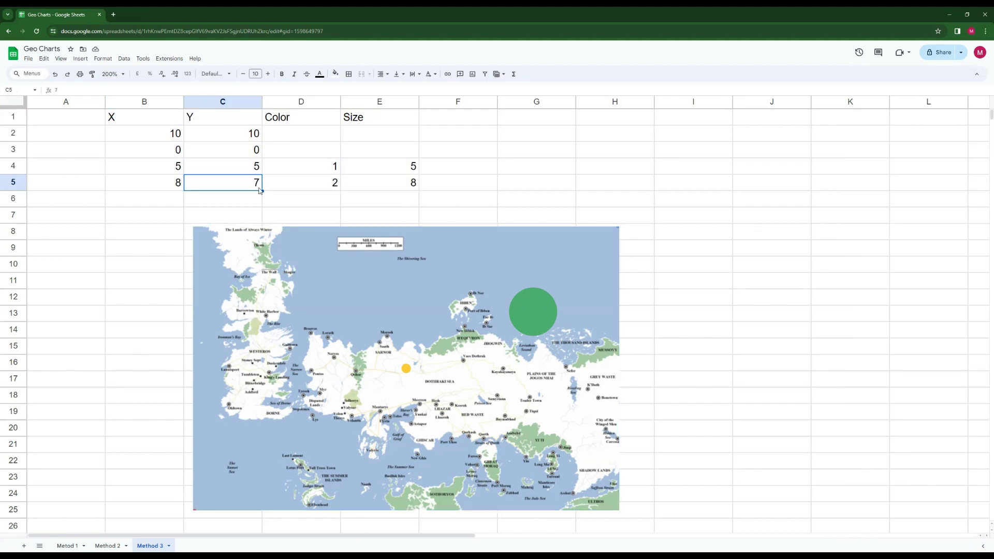
type("5")
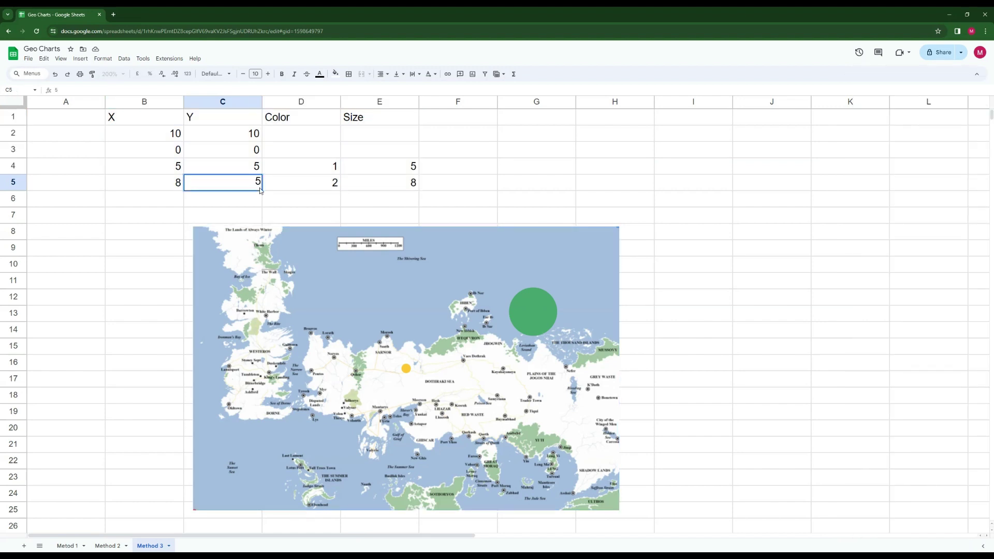
key("Return")
key("Up")
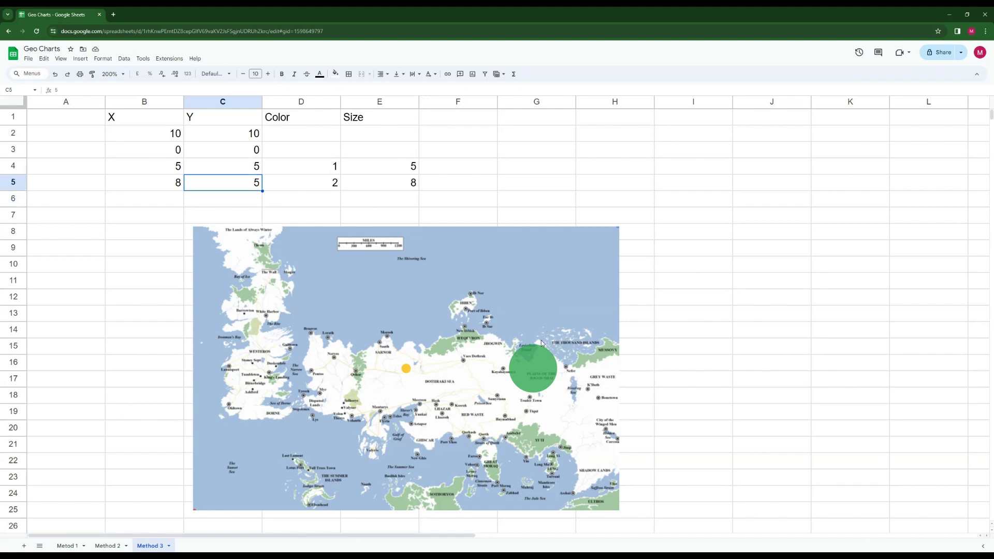
type("4")
key("Return")
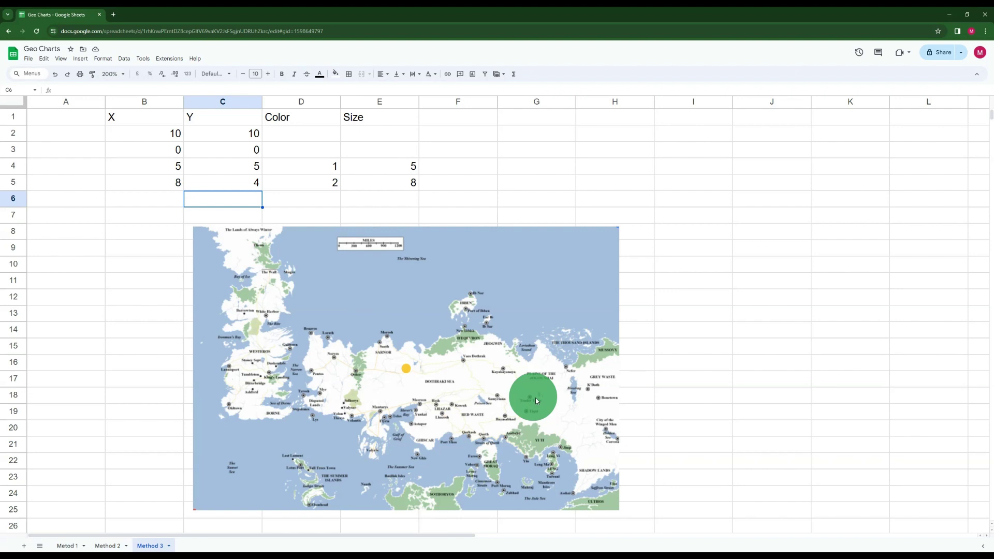
Fine-tune the X value of the row 5 point in cell B5, trying 7.8 and settling on 7.9
left_click(178, 184)
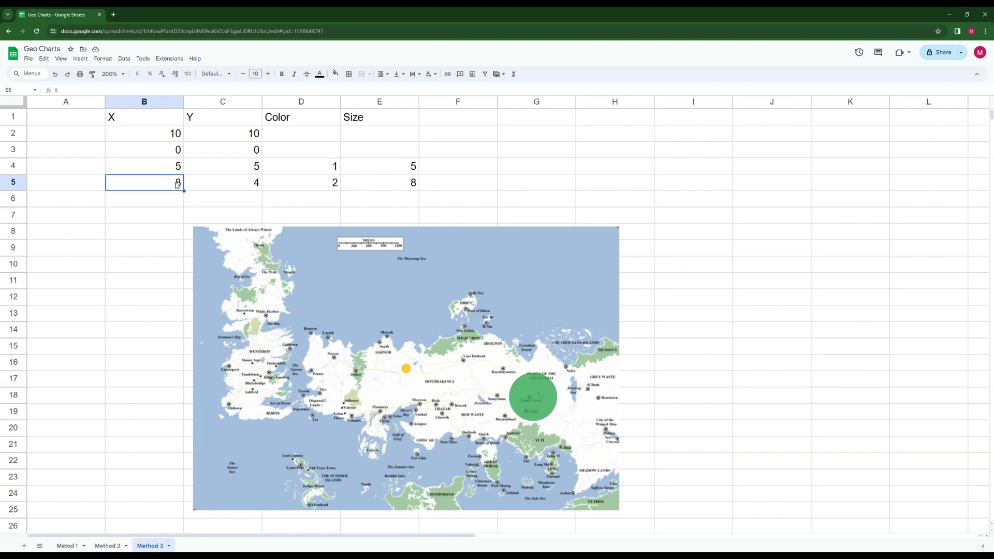
type("7.8")
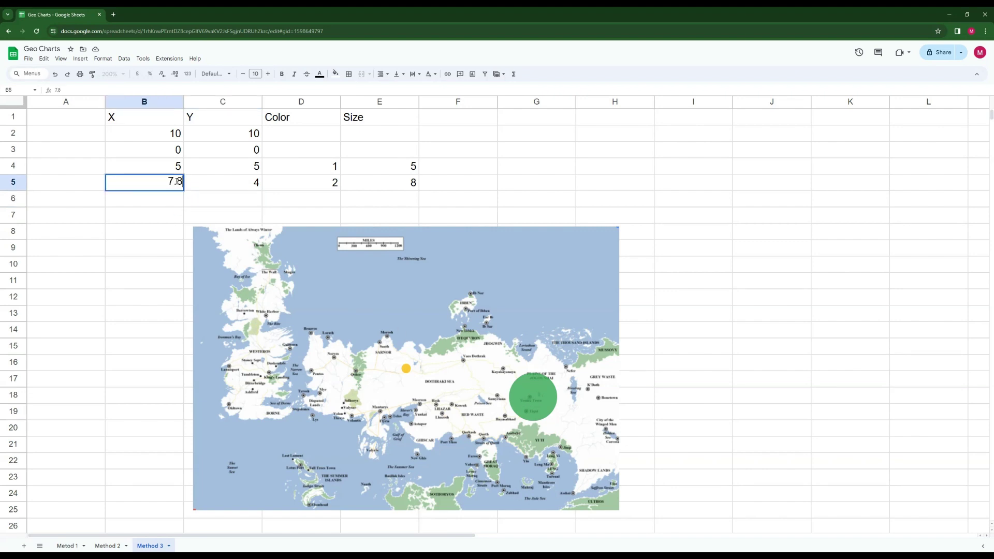
key("Return")
left_click(177, 184)
type("7.")
key("Return")
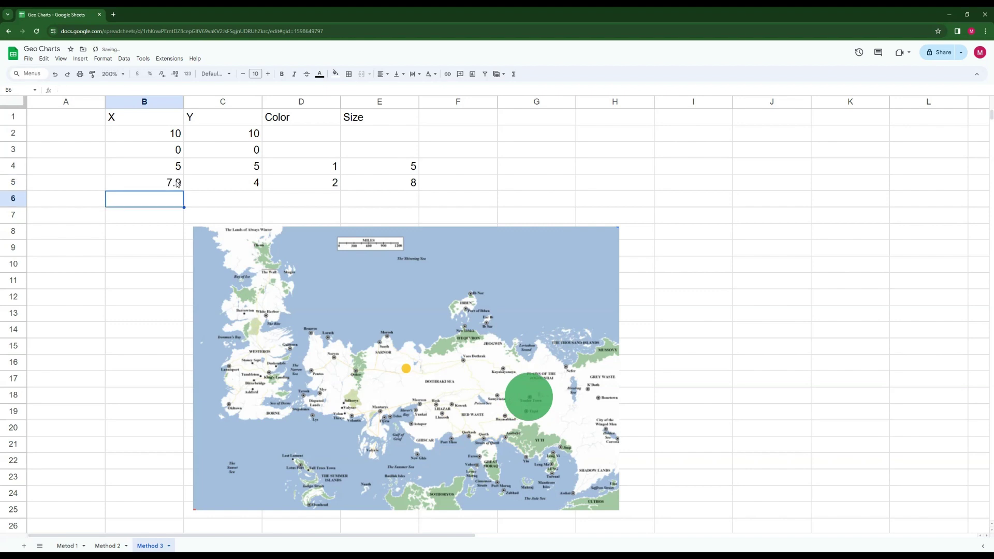
Add another point in row 6 with an X value of 2 and a Y value of 2
left_click(443, 212)
left_click(174, 199)
type("2")
key("Tab")
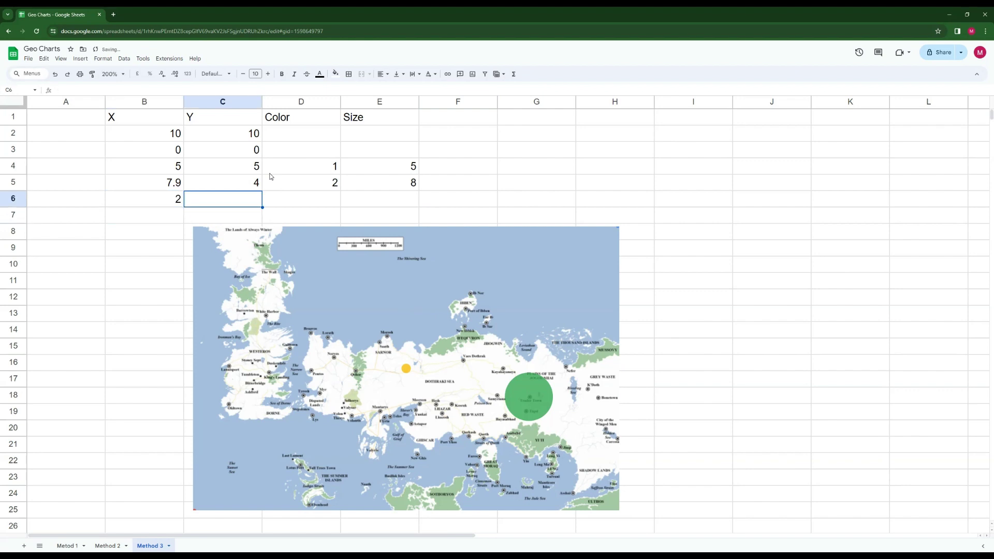
type("2")
key("Tab")
Give the point in row 6 a Color value of 3 and a Size value of 6
type("3")
key("Tab")
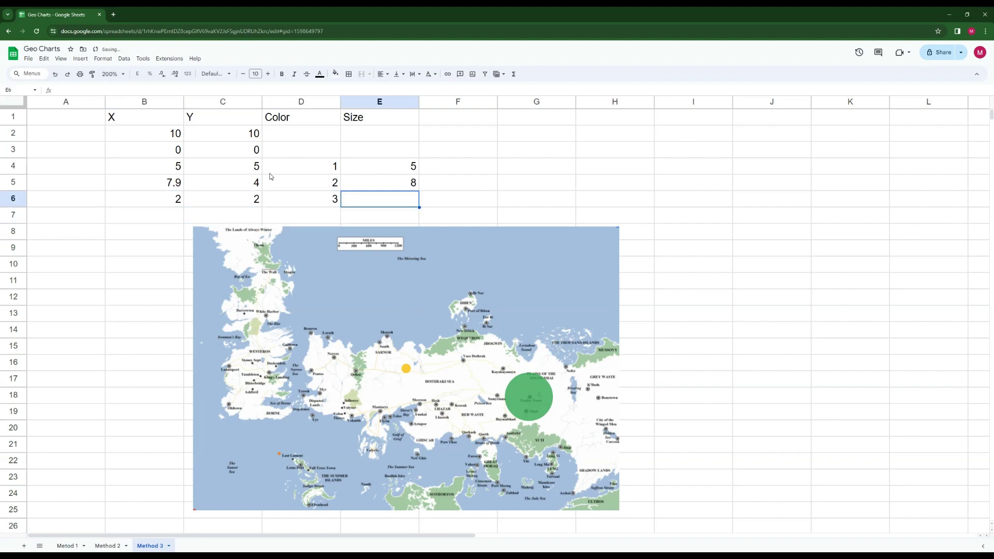
type("6")
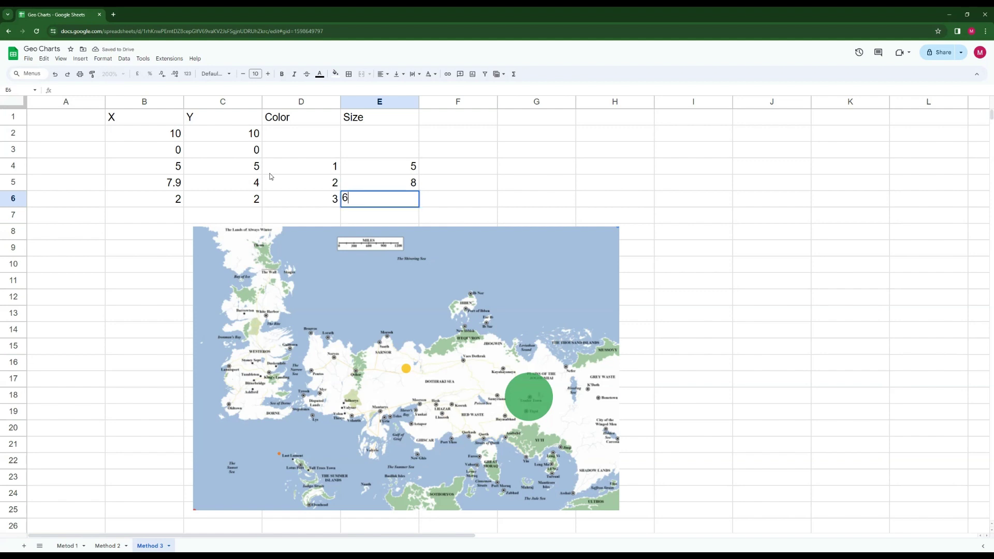
key("Return")
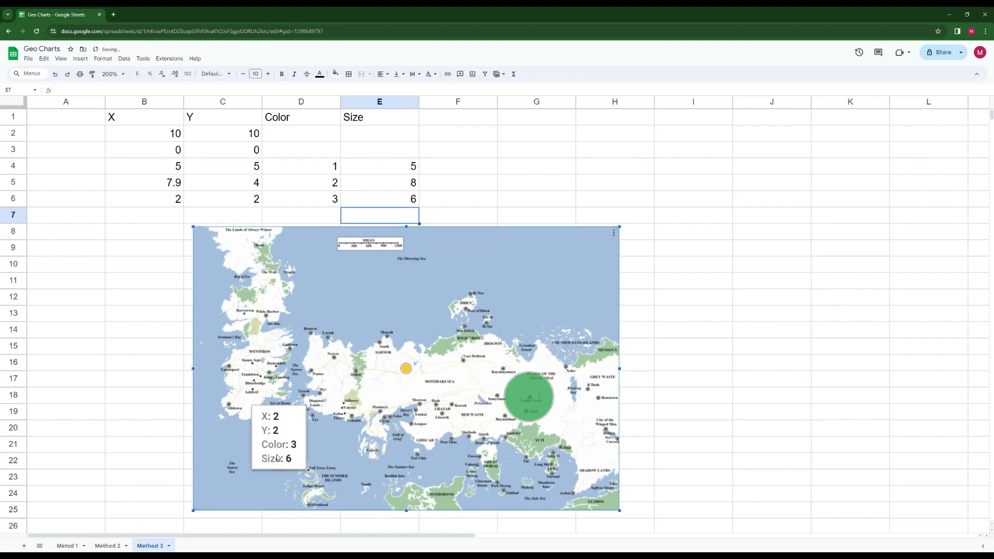
left_click(739, 332)
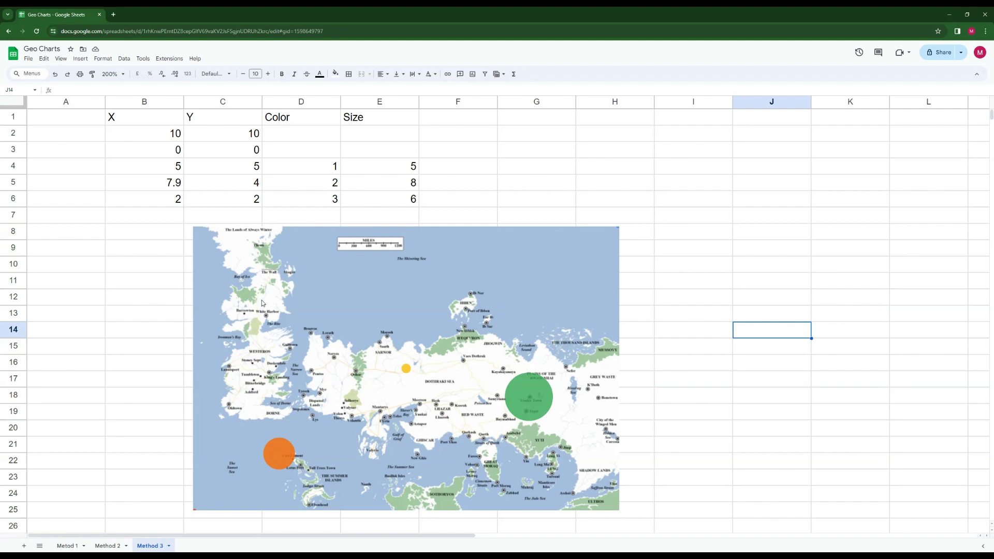
Fine-tune the X value of the row 6 point in cell B6, trying 2.3 and settling on 2.5
left_click(169, 202)
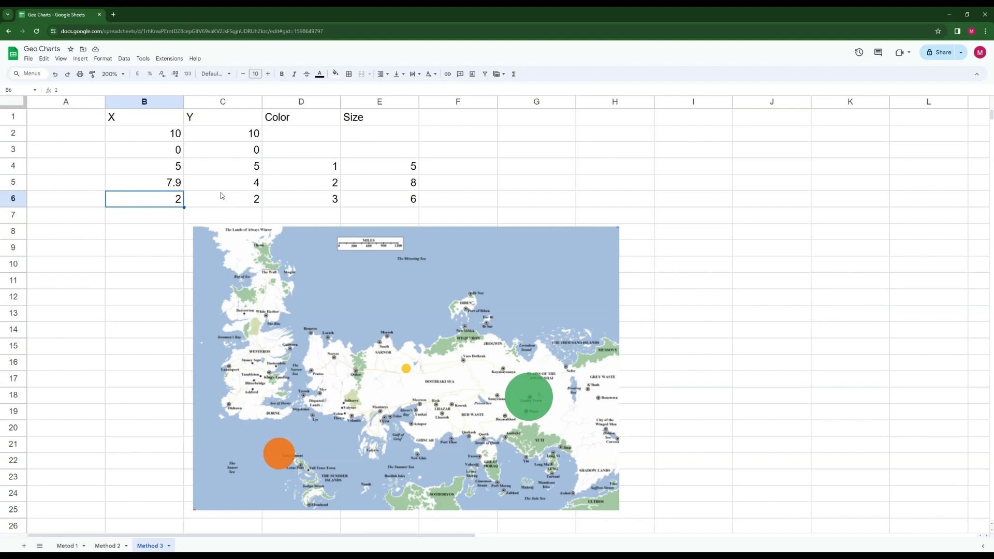
type("2.3")
key("Return")
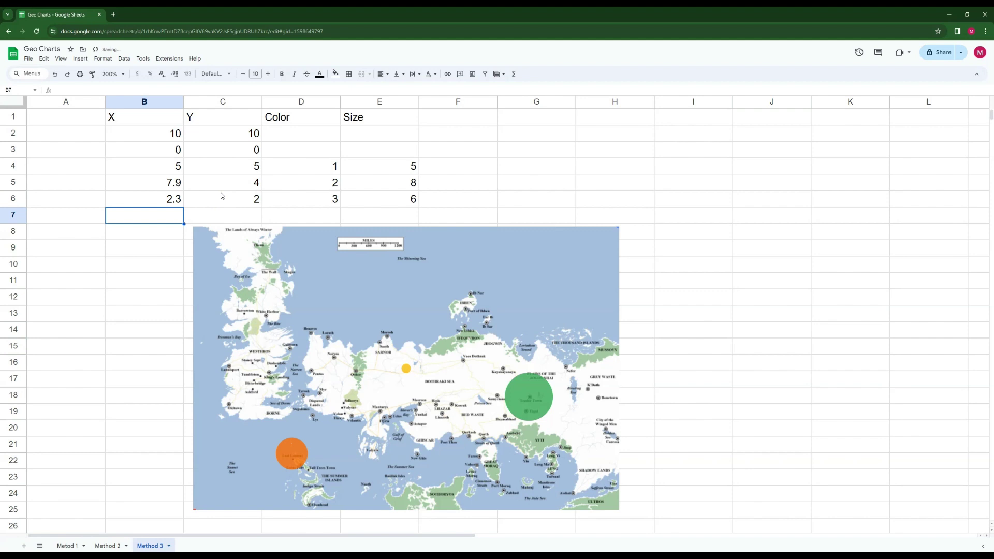
left_click(176, 198)
type("2.5")
key("Return")
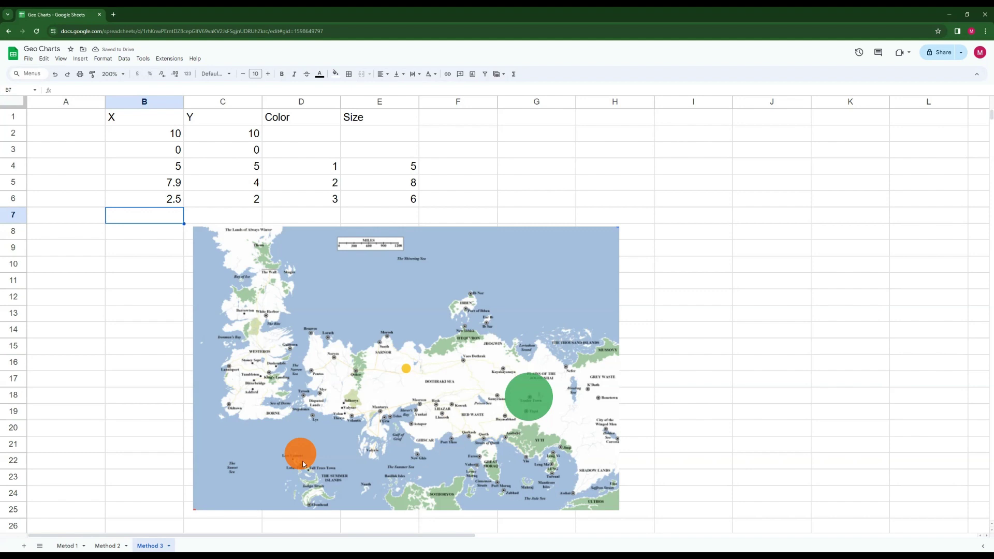
Lower the Y value of the row 6 point in cell C6 to 1.6
left_click(257, 202)
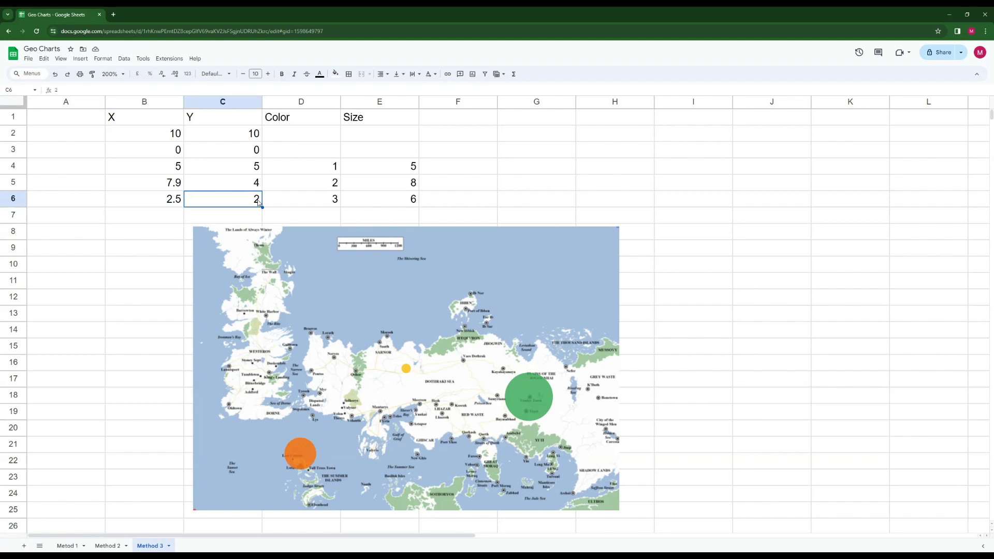
type("1.6")
key("Return")
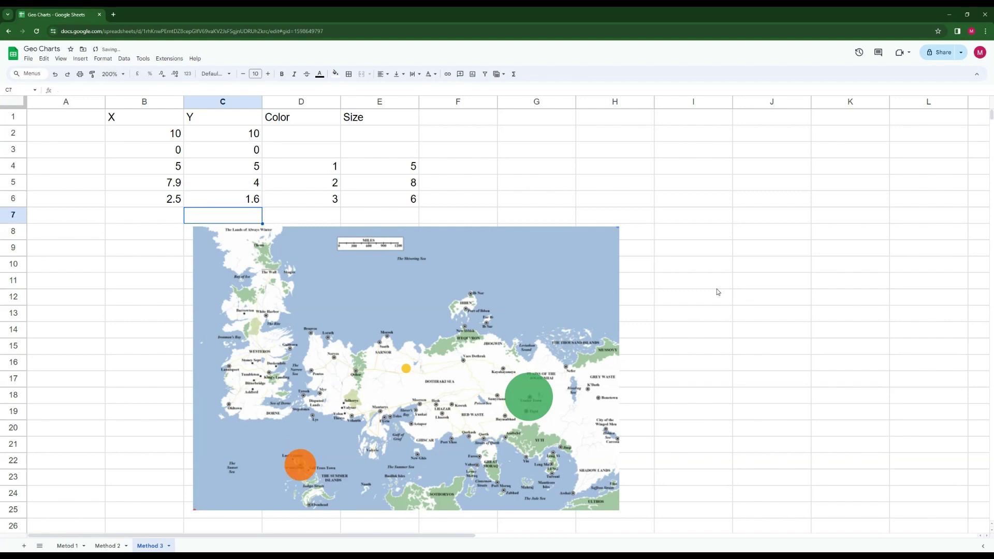
left_click(717, 216)
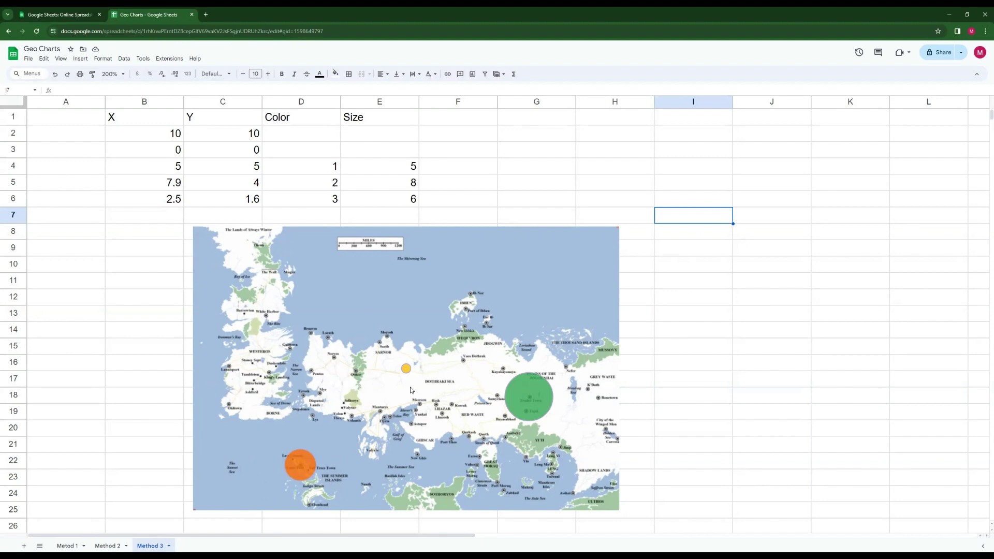
Enter a Color value of 0 for the two corner points in cells D2 and D3
left_click(499, 172)
left_click(299, 136)
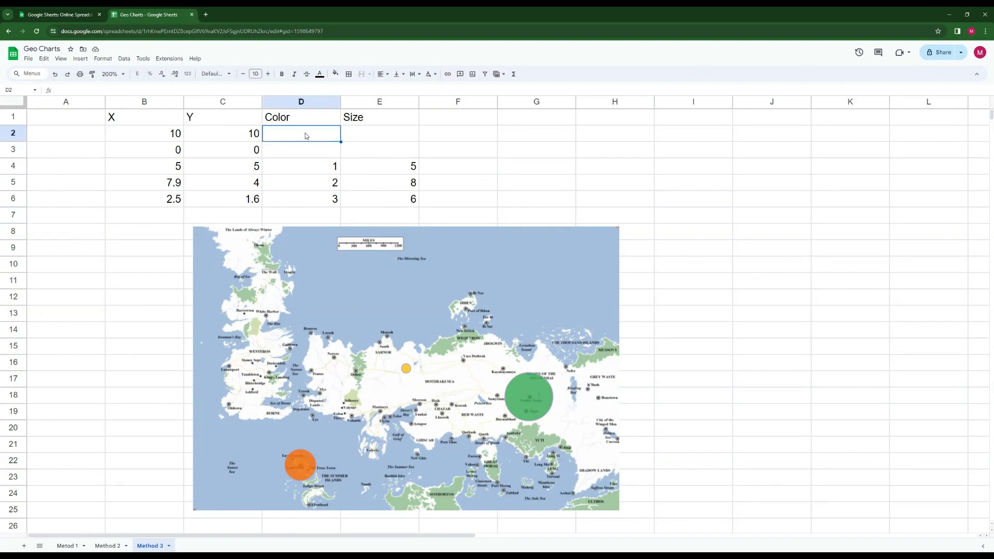
type("0")
key("Return")
type("0")
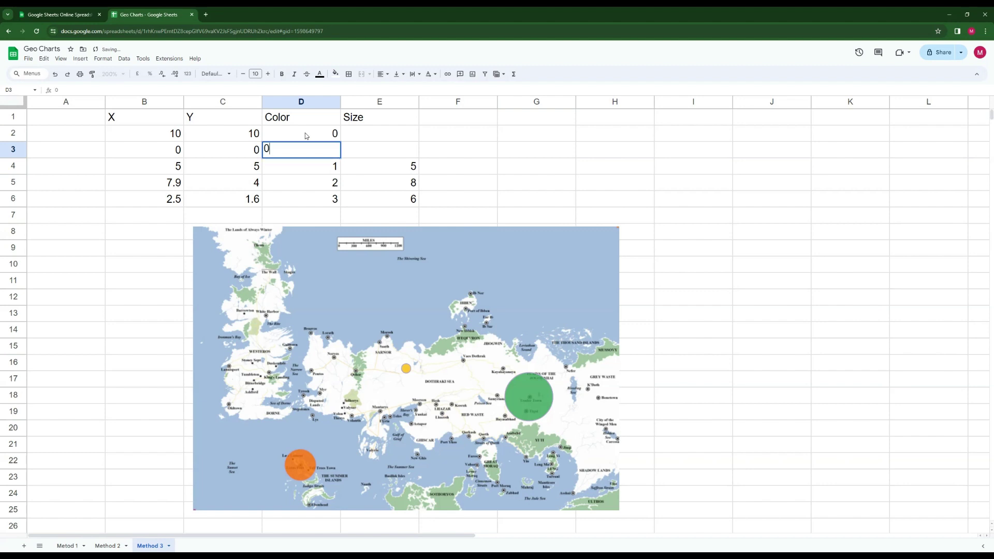
key("Return")
left_click(568, 172)
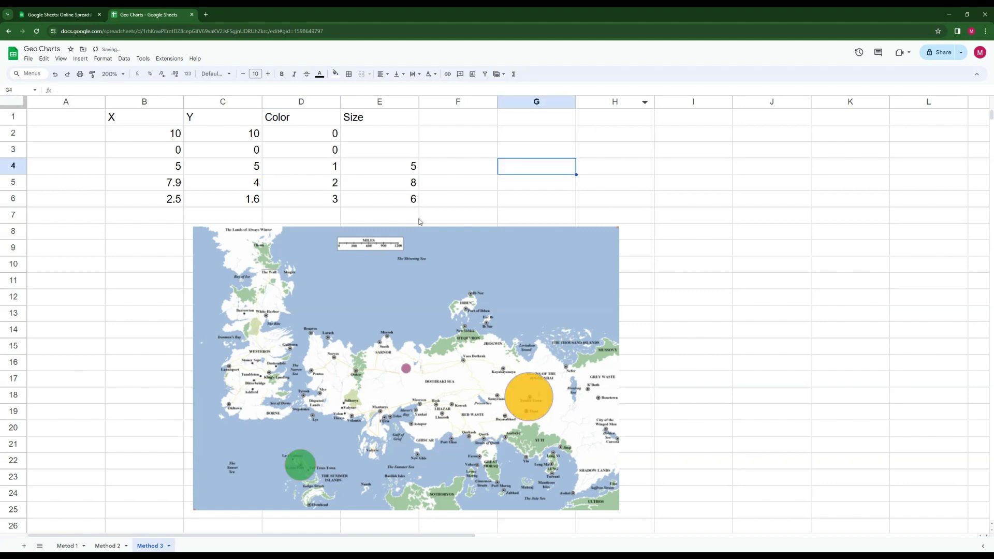
Open the bubble chart's series settings and give series 1 a dark purple fill colour
left_click(531, 412)
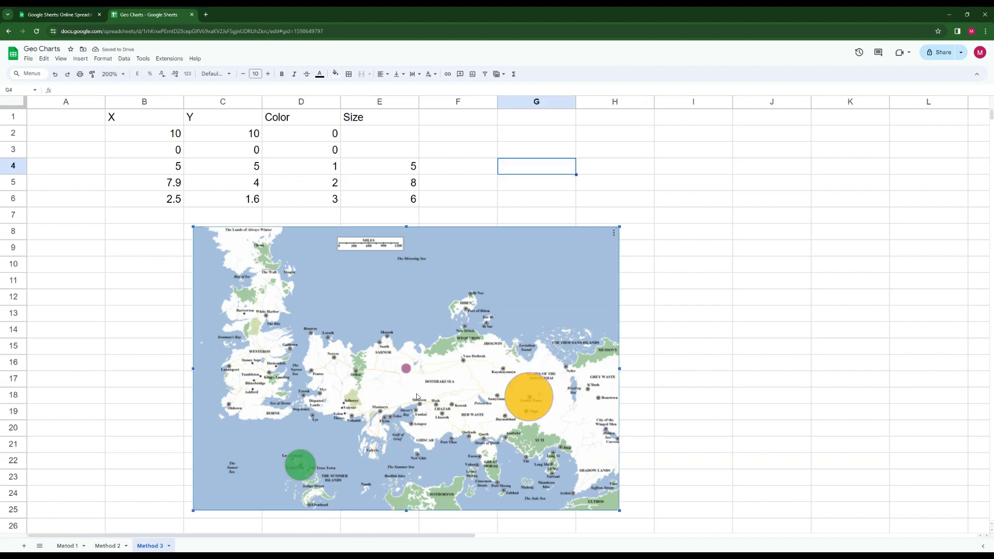
double_click(536, 416)
left_click(911, 217)
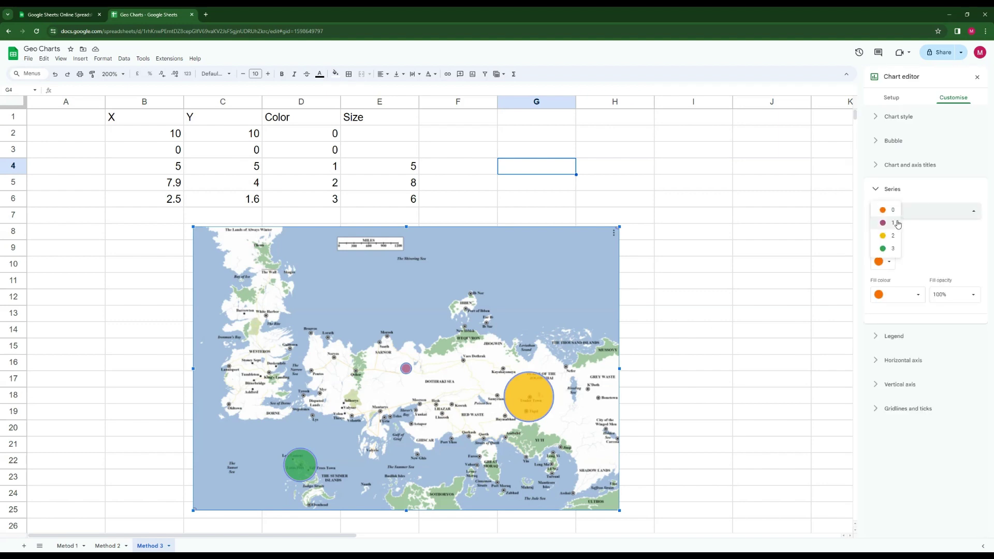
left_click(891, 224)
left_click(906, 297)
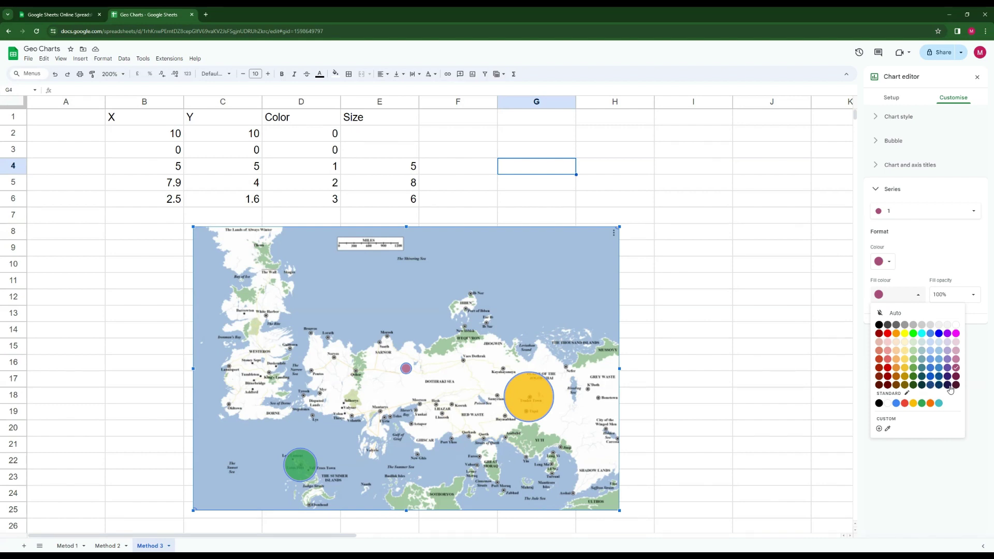
left_click(947, 385)
Recolour series 2 of the bubble chart, trying a dark purple and settling on a medium purple
left_click(921, 210)
left_click(890, 223)
left_click(882, 261)
left_click(948, 352)
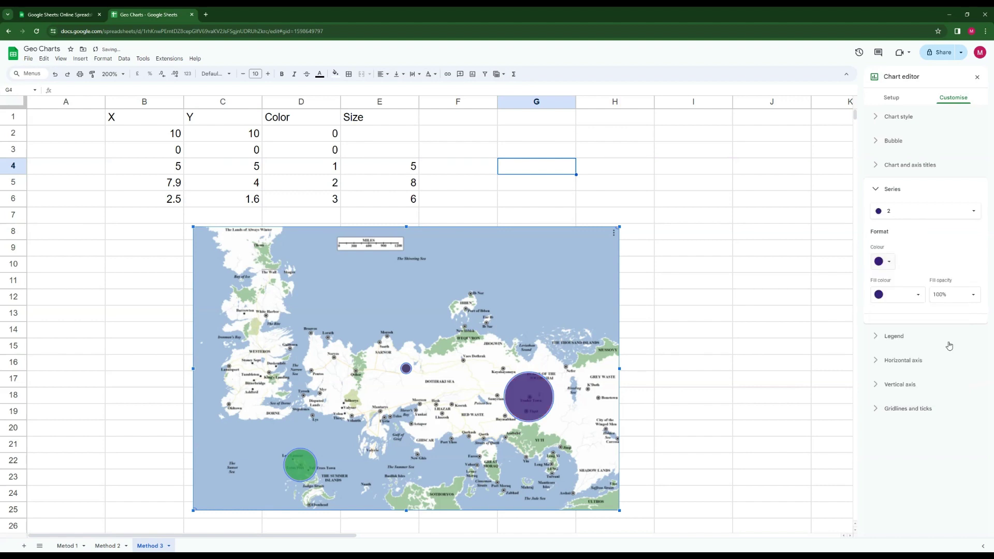
key("Return")
left_click(947, 335)
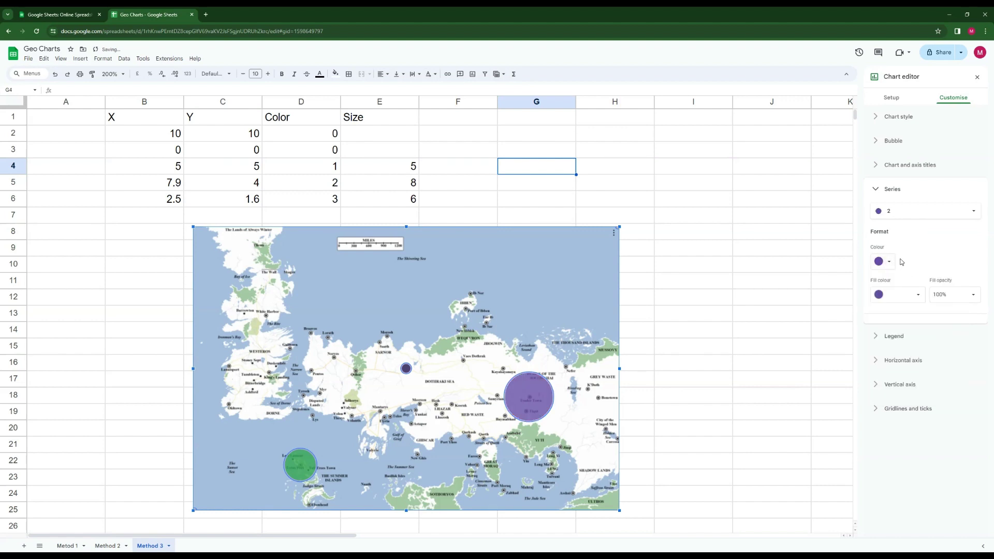
Set the fill colour of series 3 to a light purple and close the chart settings
left_click(898, 211)
left_click(898, 222)
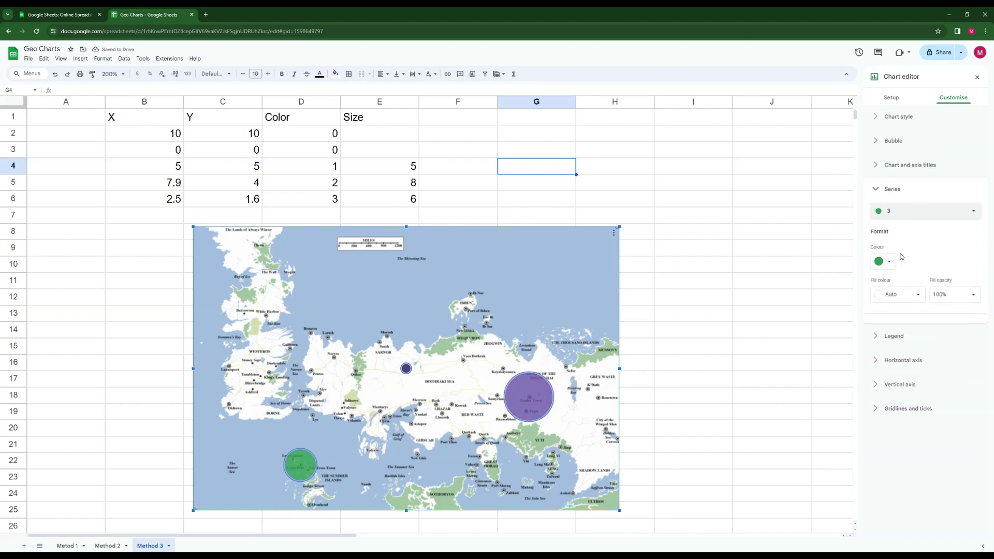
left_click(914, 294)
left_click(947, 351)
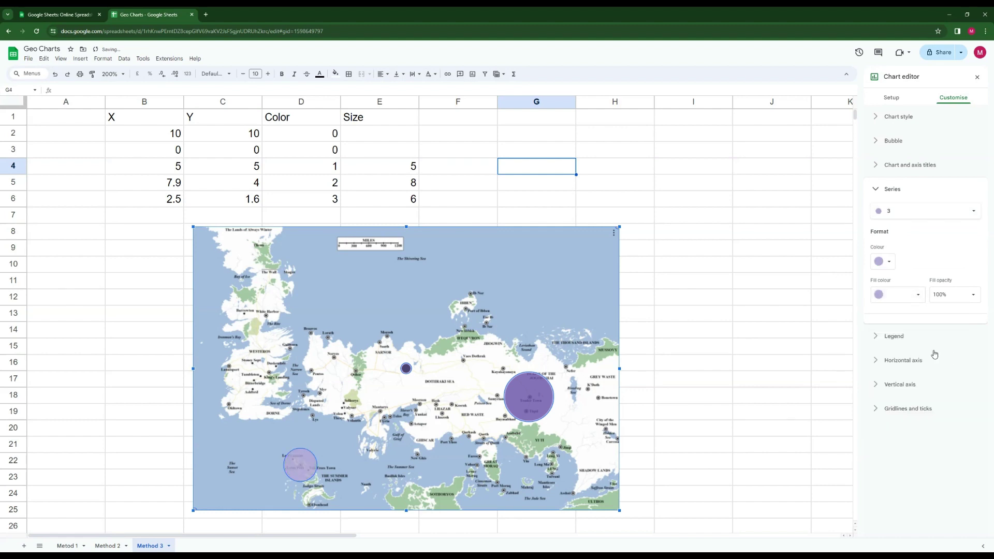
left_click(730, 263)
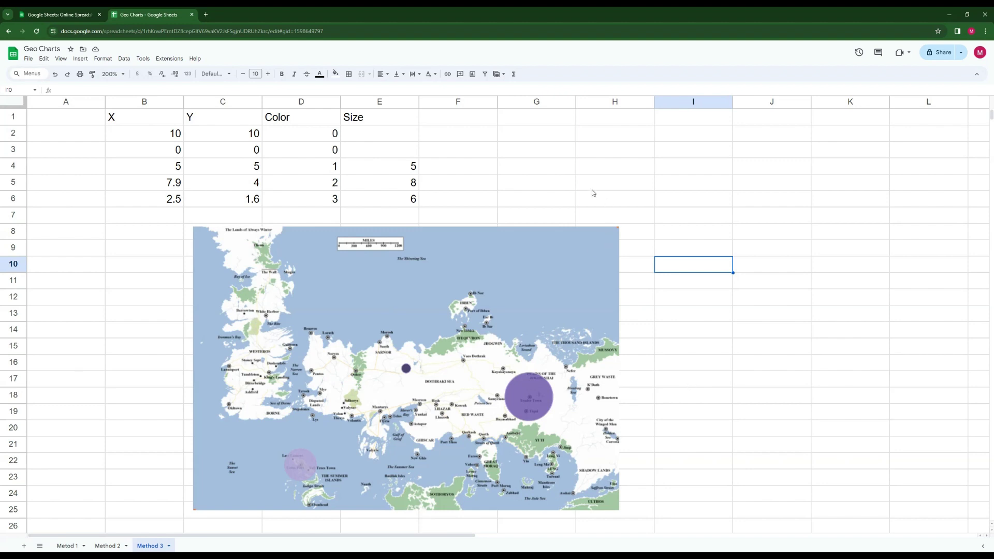
left_click(170, 170)
left_click_drag(149, 170, 307, 203)
left_click(516, 155)
left_click_drag(398, 168, 173, 204)
left_click(664, 203)
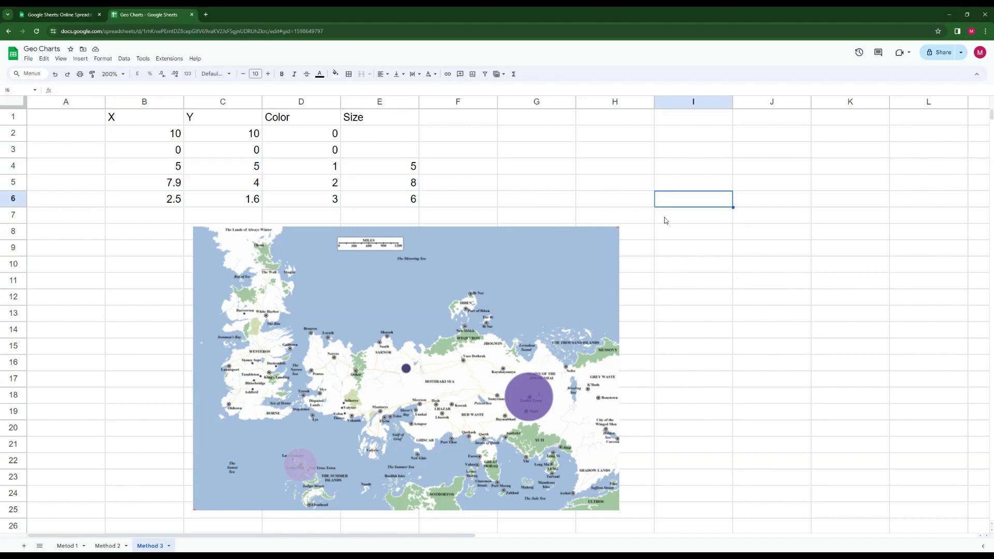
Switch to the Conclusion sheet
key("ctrl+shift+Page_Down")
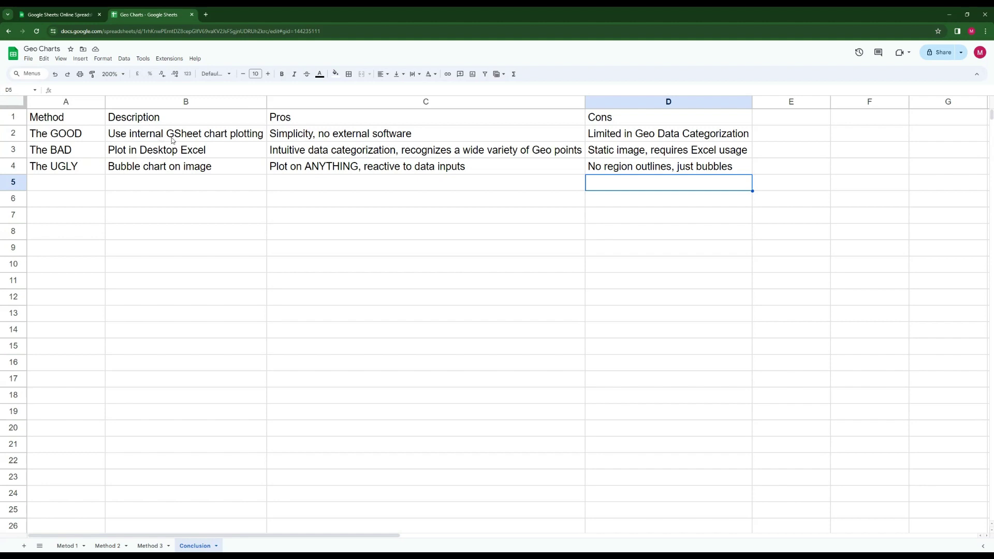
Insert a temporary chart on the Conclusion sheet, view the available chart types, and delete the chart
left_click(82, 59)
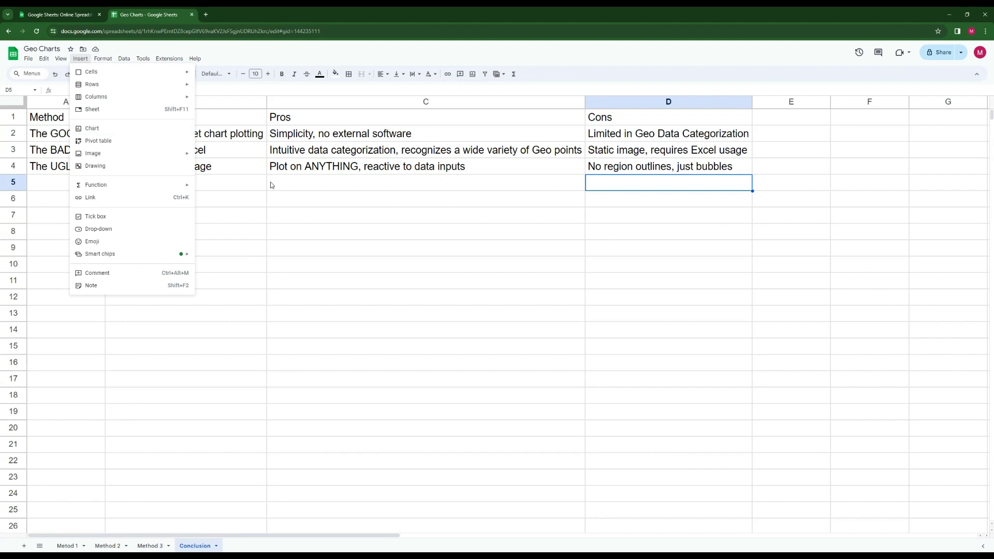
left_click(124, 129)
left_click(934, 131)
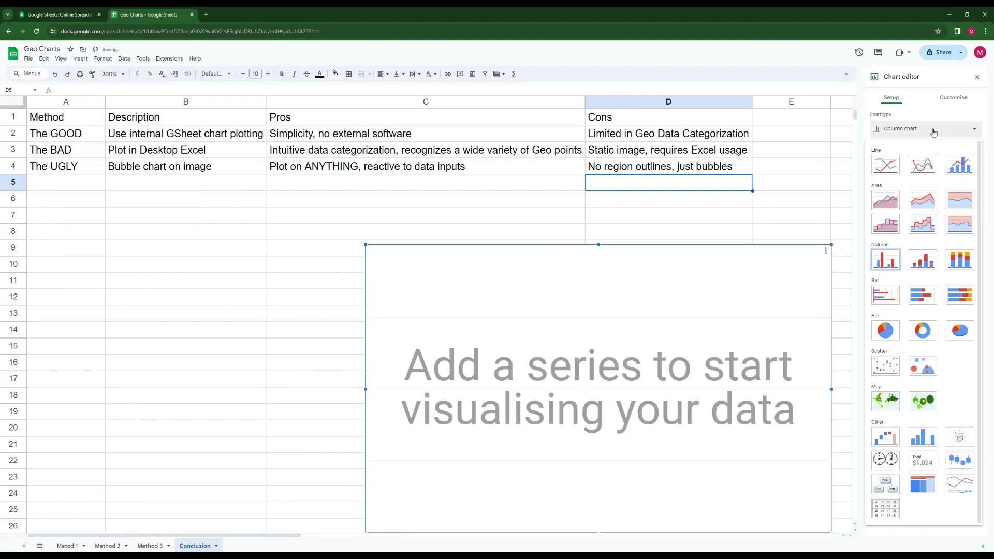
left_click(286, 260)
left_click(597, 268)
key("Delete")
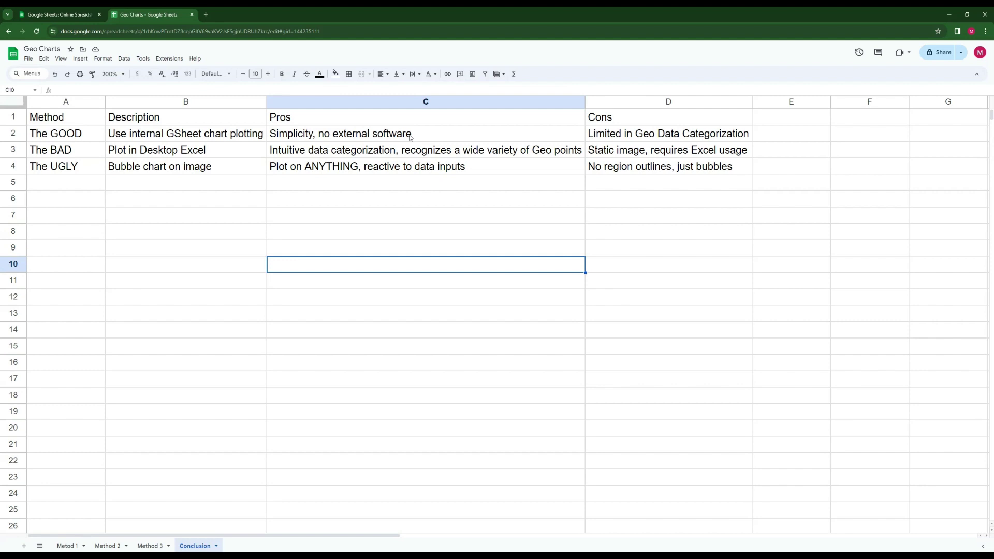
Examine the comparison table in A1:D4, covering the description, pros and cons of each of the three methods
left_click(214, 135)
left_click(515, 294)
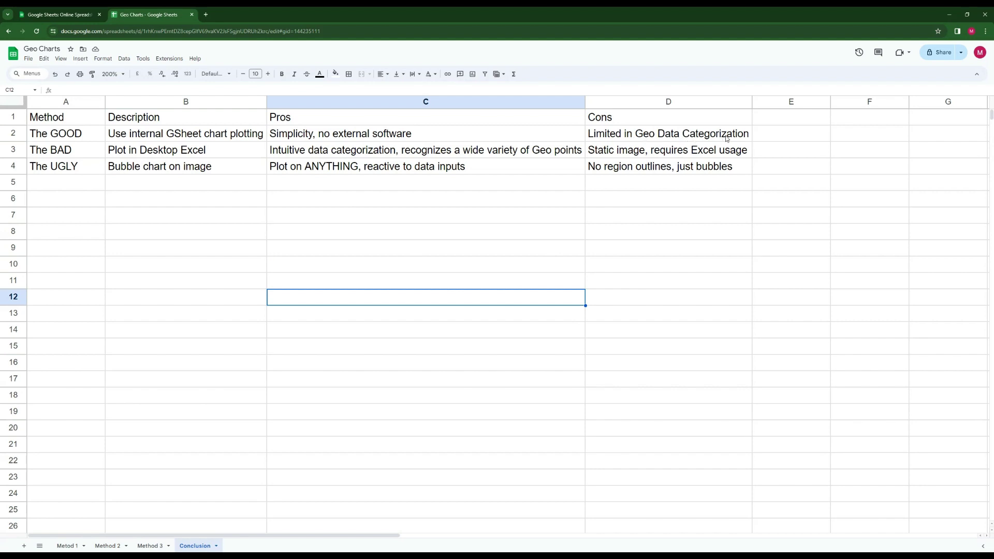
left_click(401, 226)
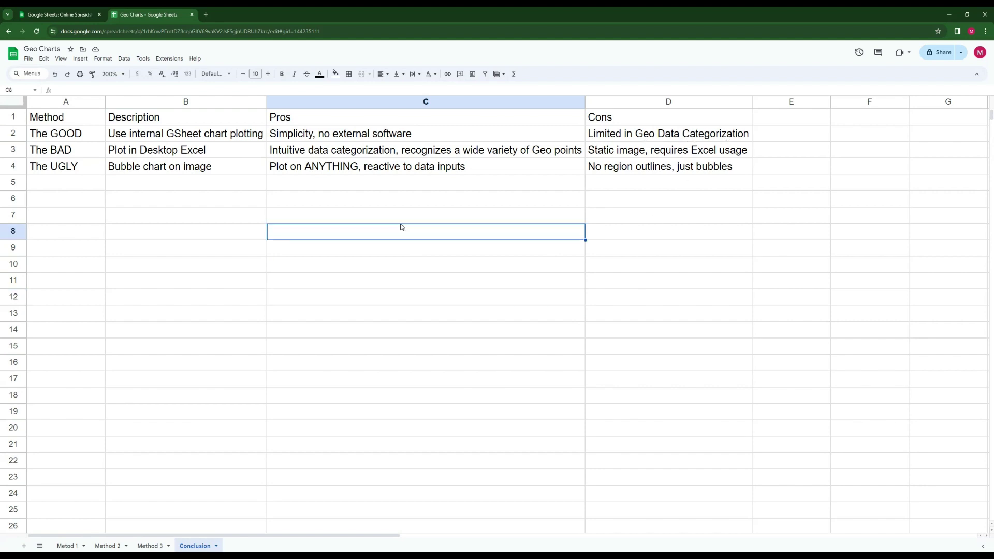
left_click(611, 139)
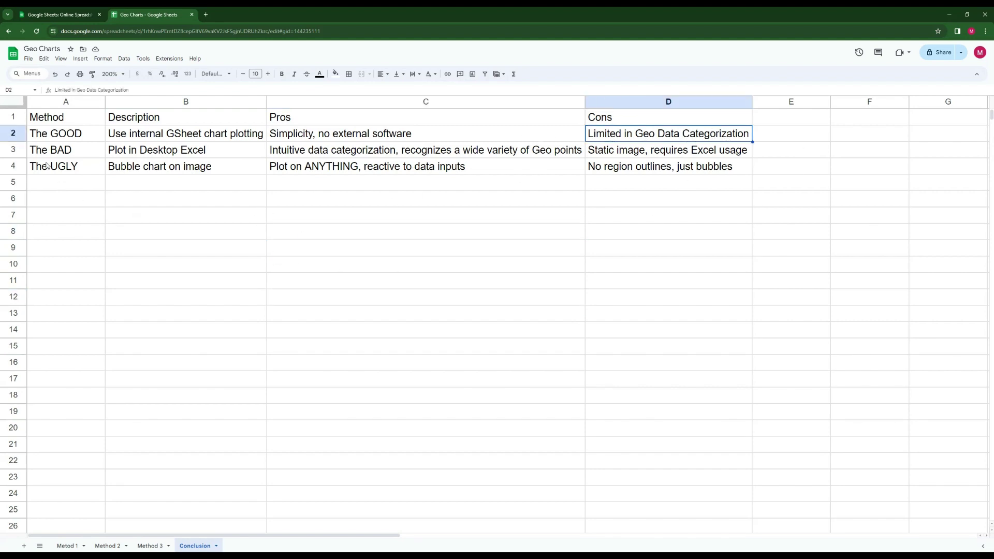
left_click(59, 151)
left_click(173, 223)
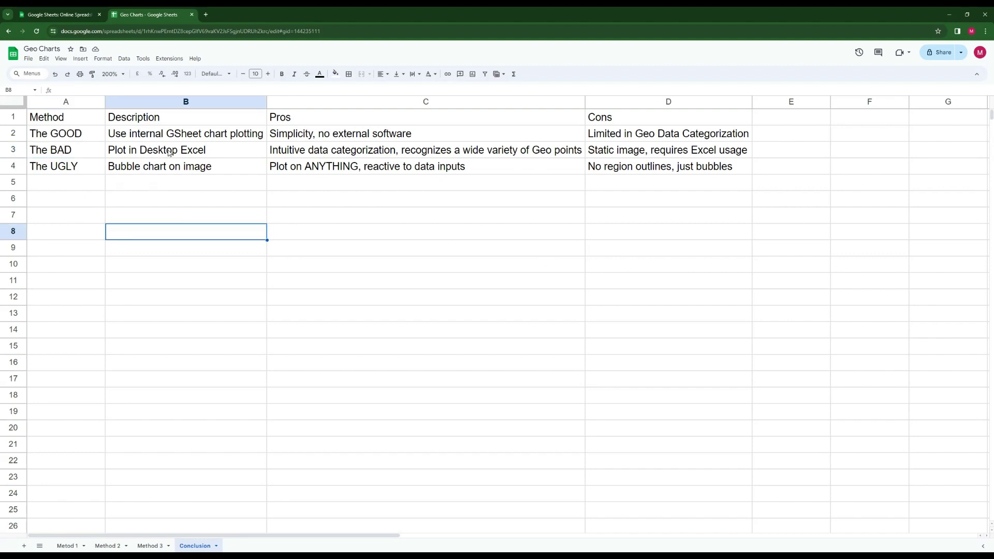
left_click(419, 254)
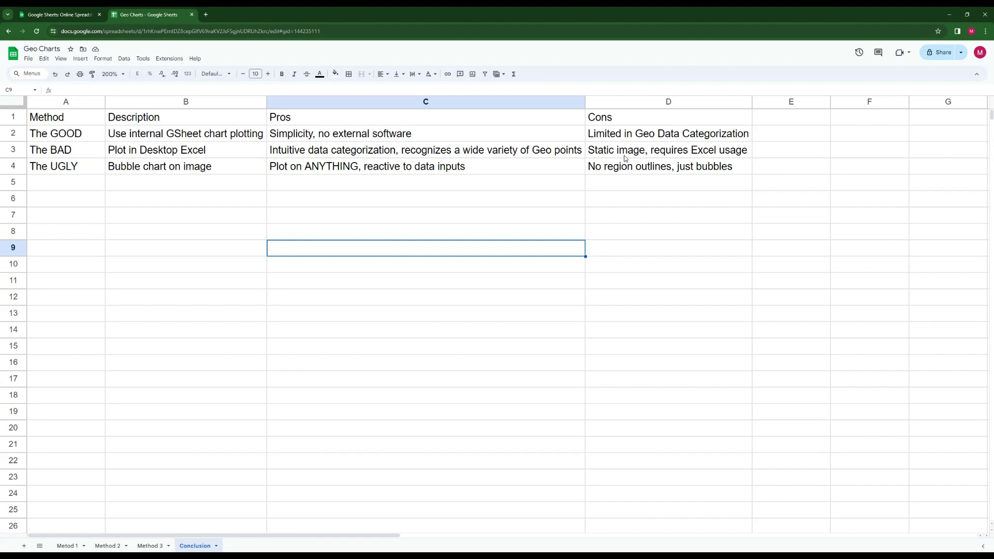
left_click(76, 186)
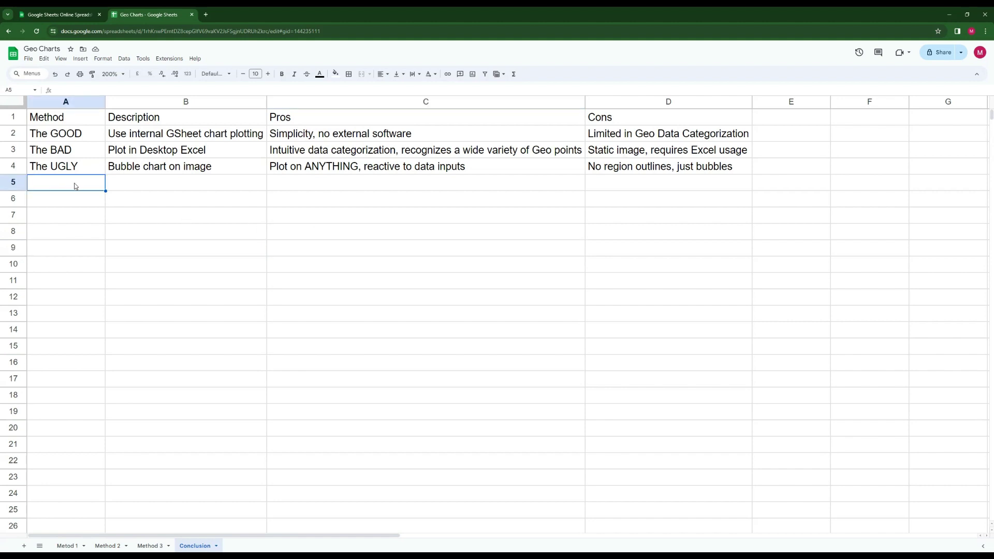
left_click(180, 188)
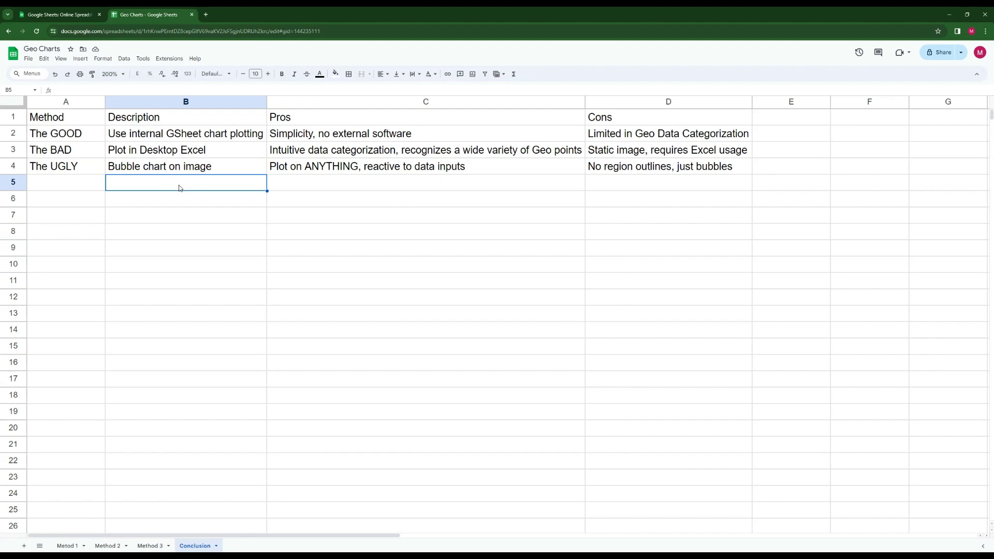
left_click(316, 188)
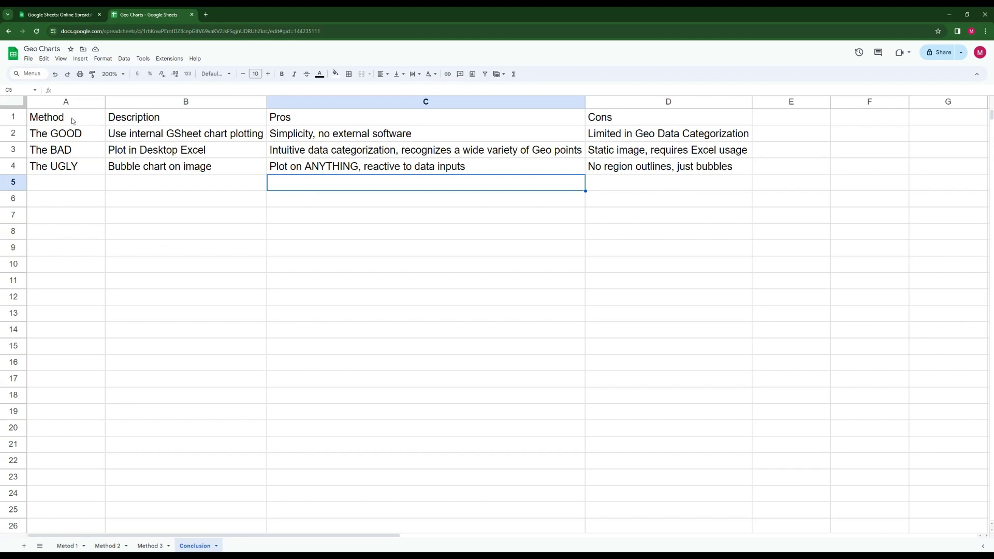
left_click_drag(68, 137, 621, 166)
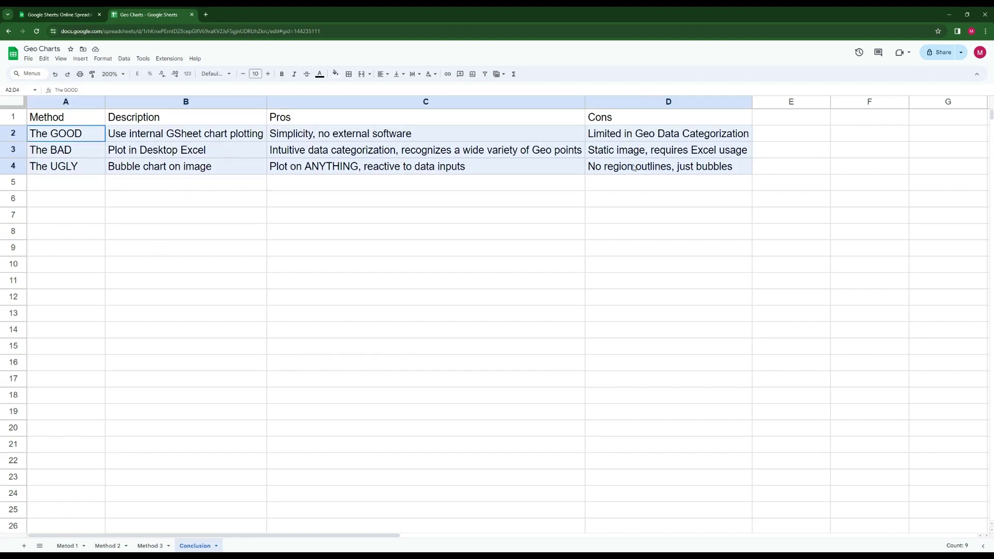
left_click(608, 217)
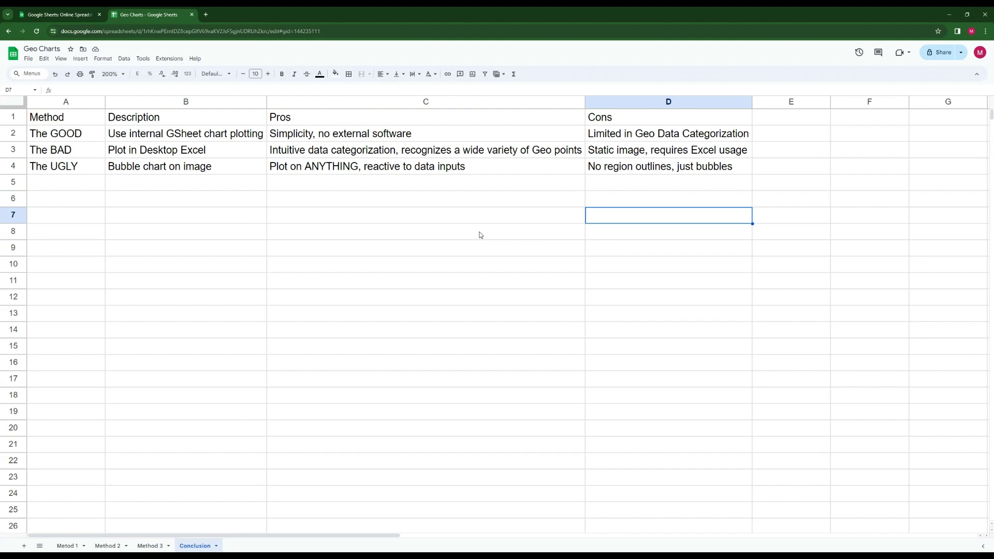